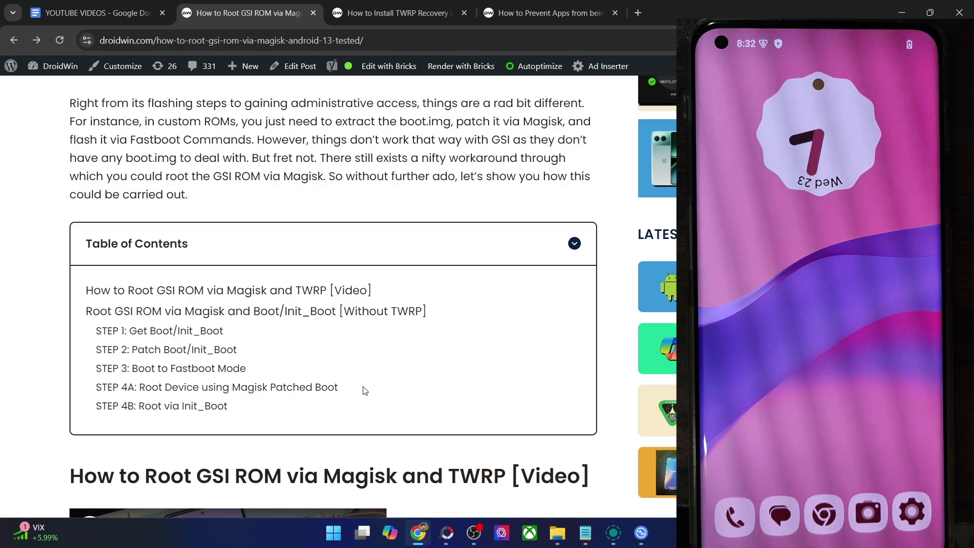
- Examine the guide on rooting a GSI ROM via Magisk and TWRP, from its table of contents to the preparation steps
scroll(250, 310, down, 3)
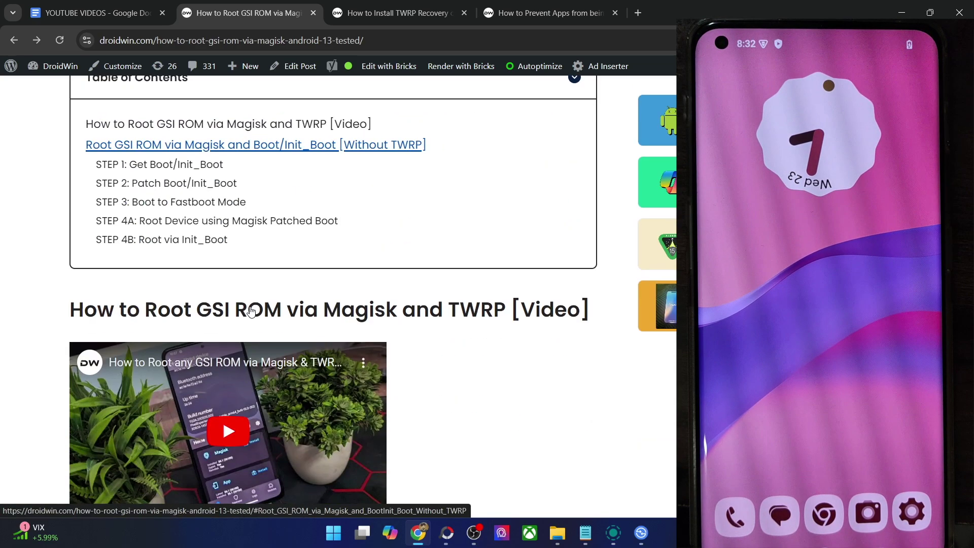
scroll(250, 309, down, 2)
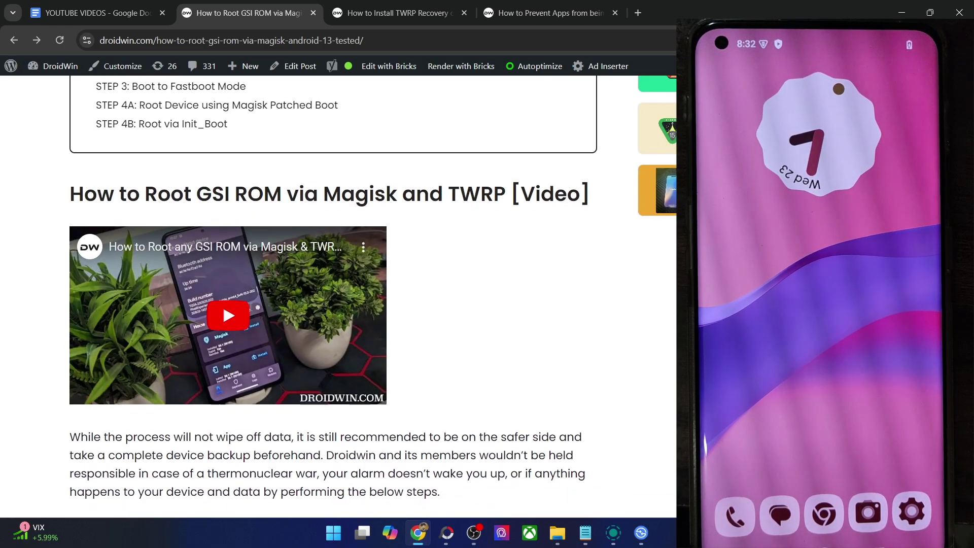
scroll(250, 307, down, 6)
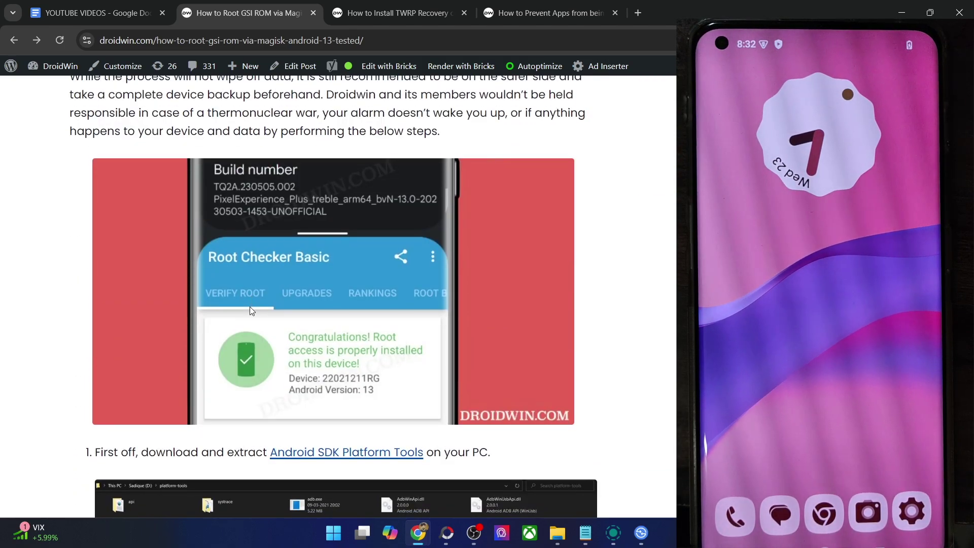
scroll(249, 306, up, 2)
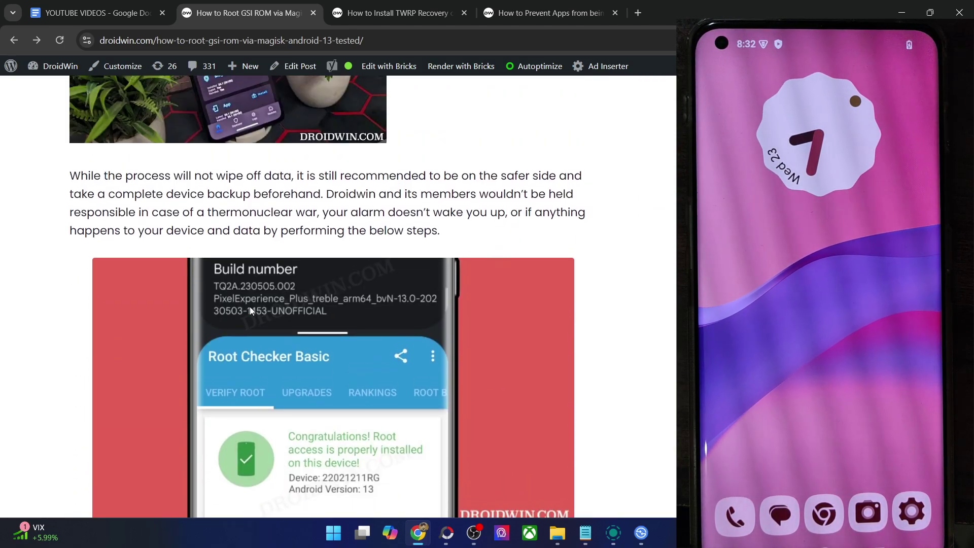
scroll(250, 307, up, 8)
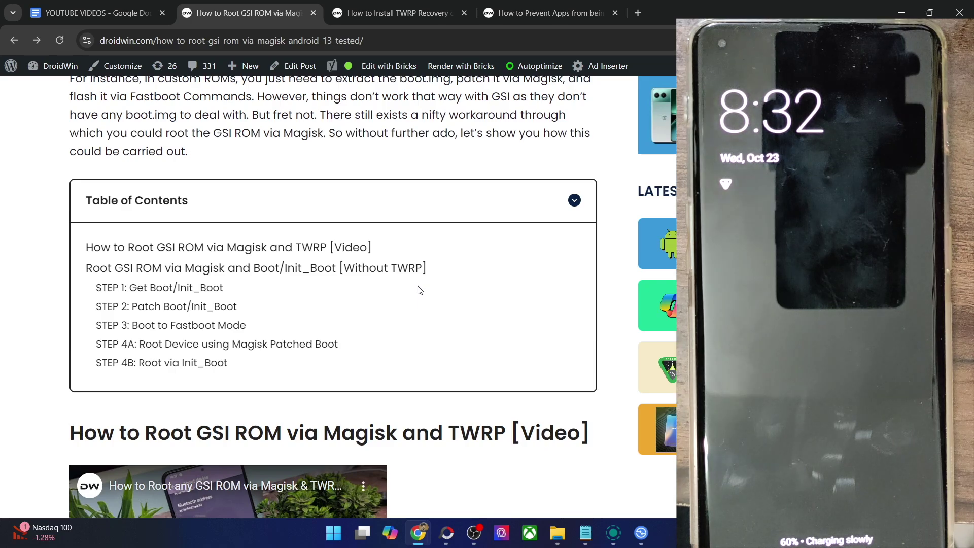
scroll(419, 291, down, 10)
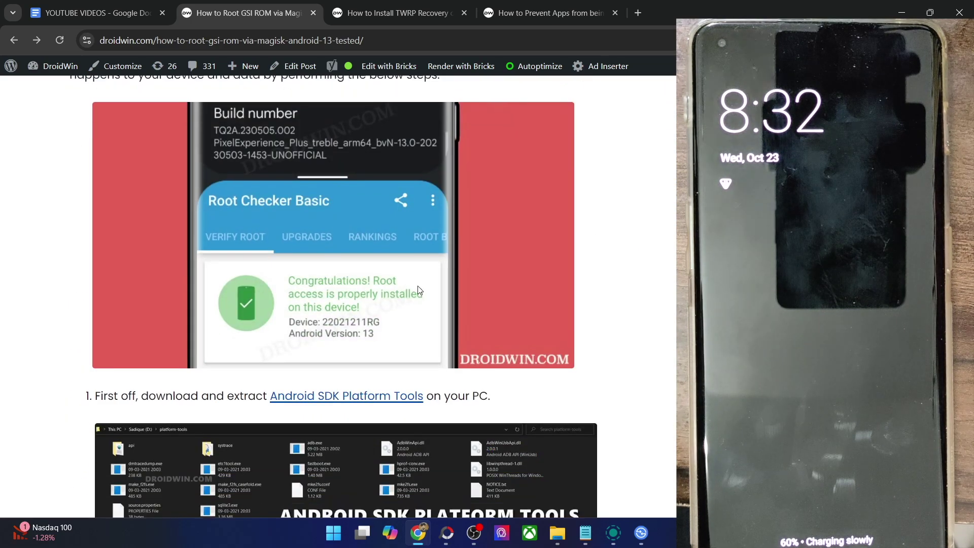
scroll(419, 290, down, 3)
scroll(419, 290, up, 12)
scroll(419, 290, up, 2)
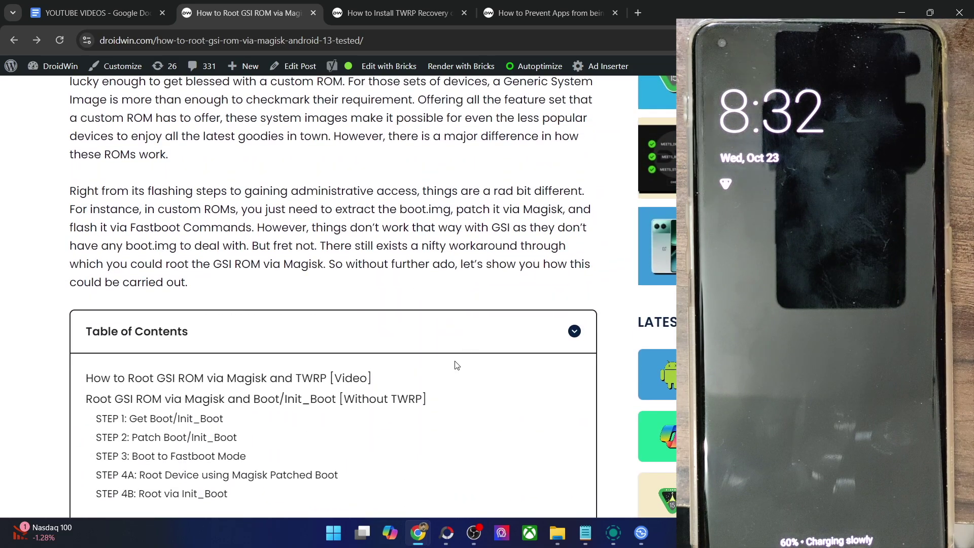
click(319, 378)
scroll(319, 376, down, 7)
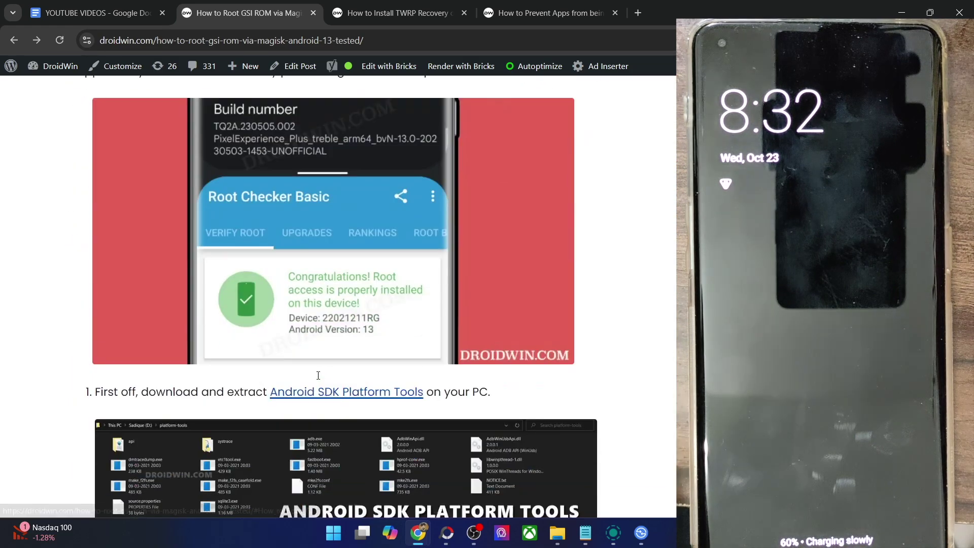
scroll(318, 376, down, 5)
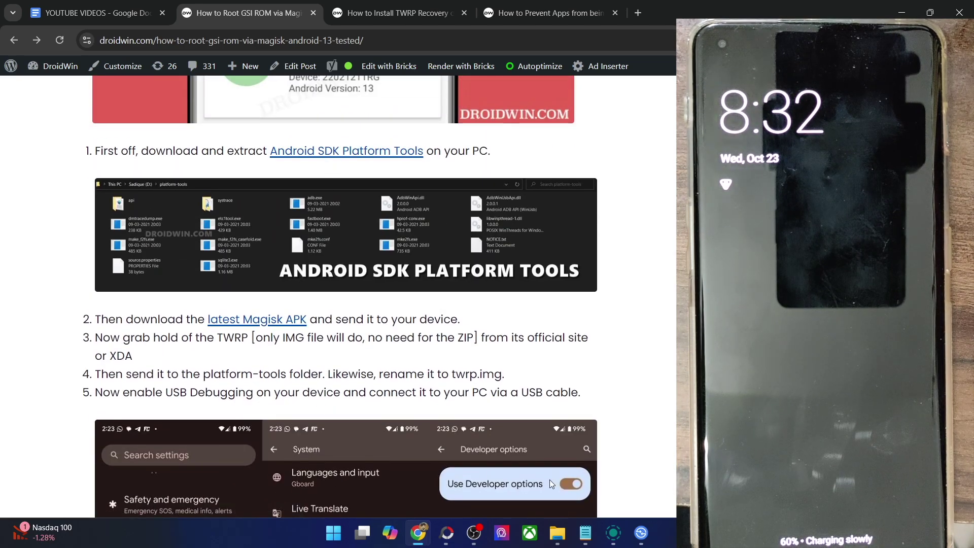
- Check the extracted platform-tools folder in File Explorer and return to the rooting guide in Chrome
click(557, 533)
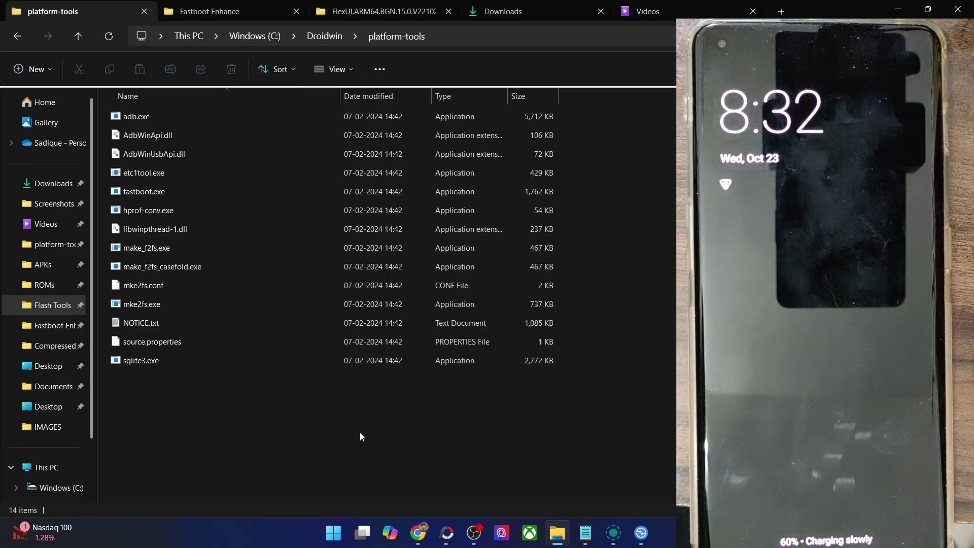
click(585, 386)
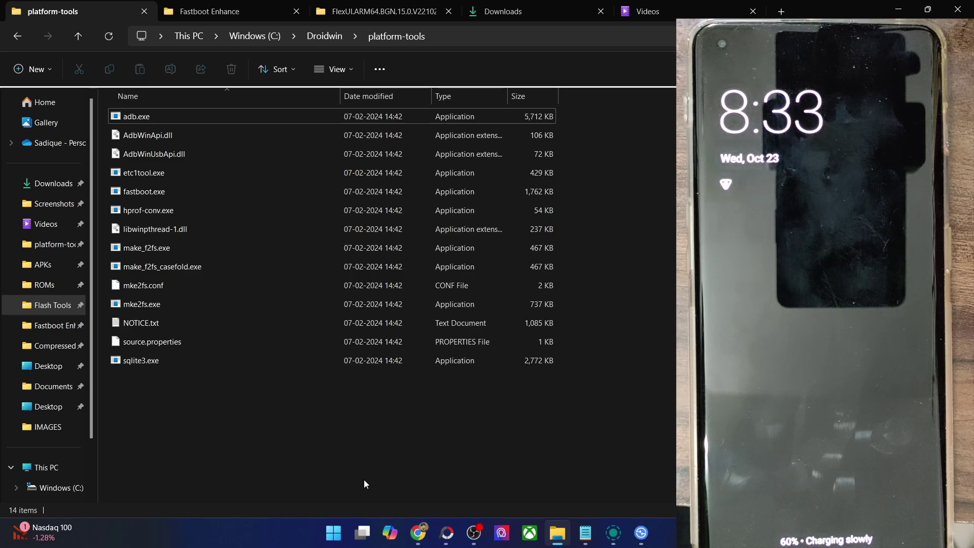
drag(418, 533, 503, 532)
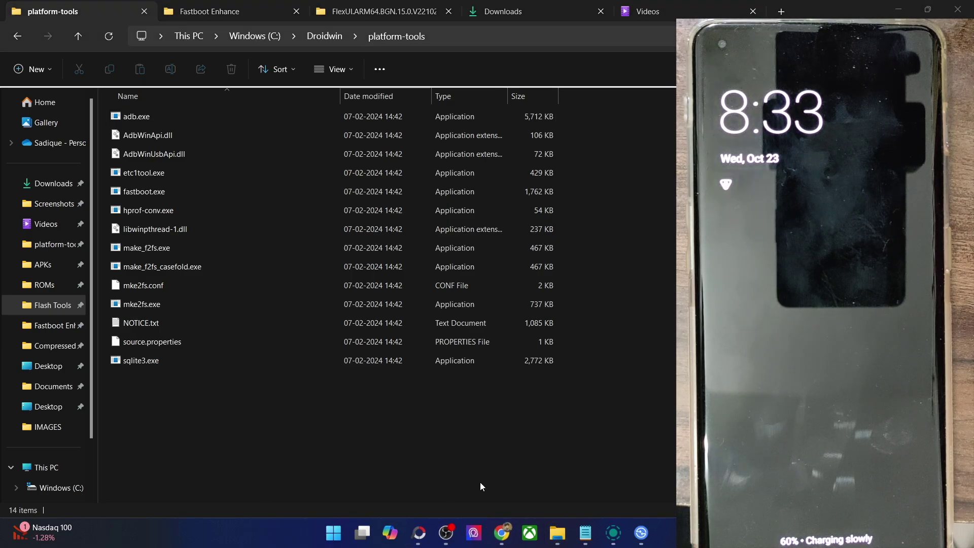
mouse_move(505, 520)
click(544, 475)
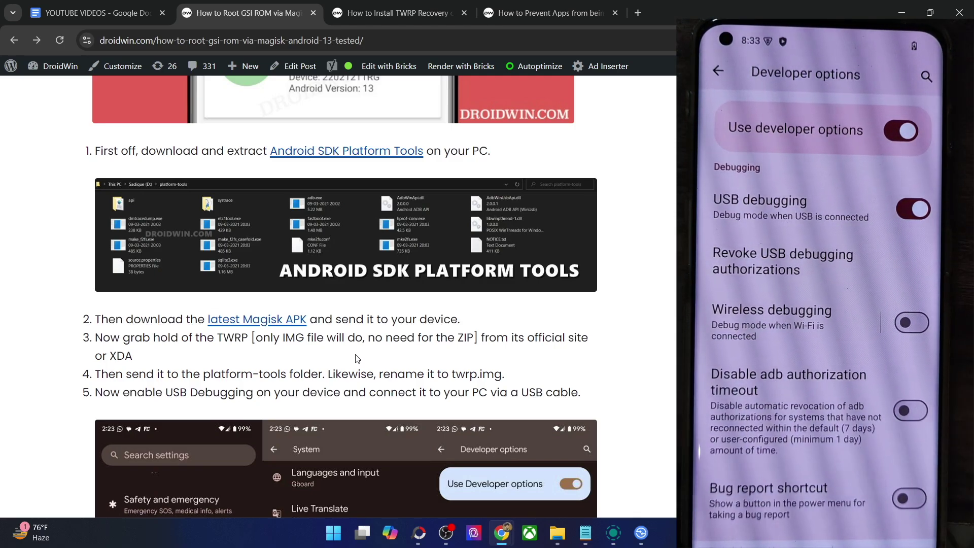
- Switch to File Explorer and open a command prompt in the C:\Droidwin\platform-tools folder
click(558, 533)
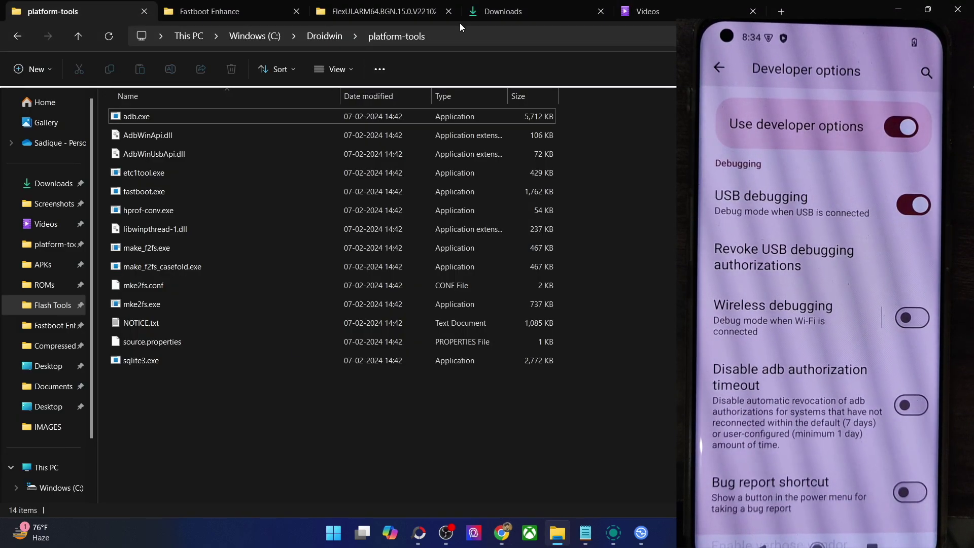
click(455, 35)
text(cmd)
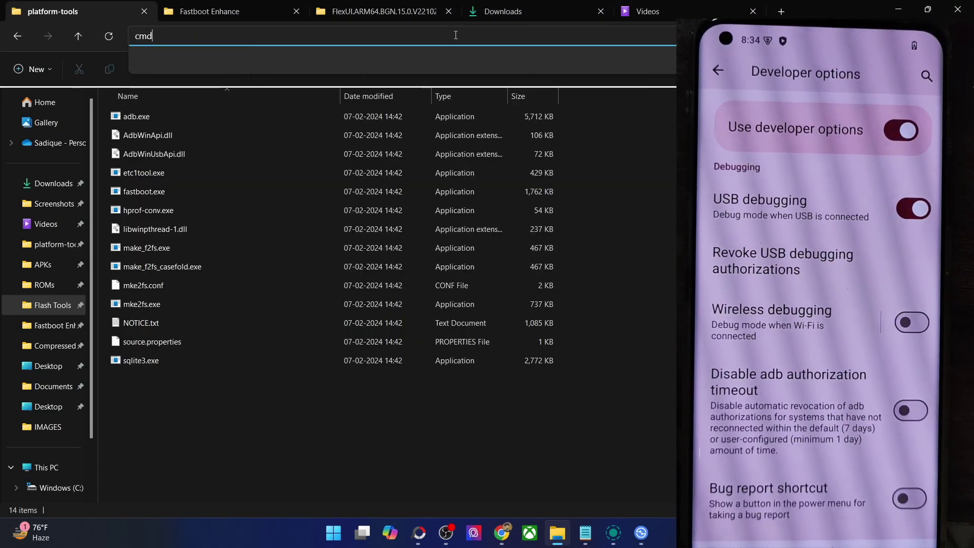
key(Return)
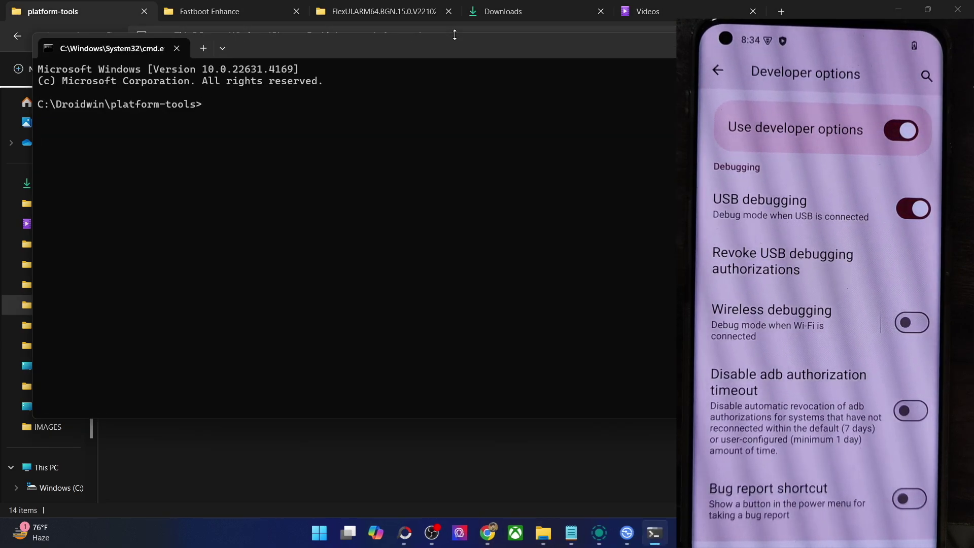
- Run adb devices to check the phone's connection and copy the listed device ID from the output
text(adb devices)
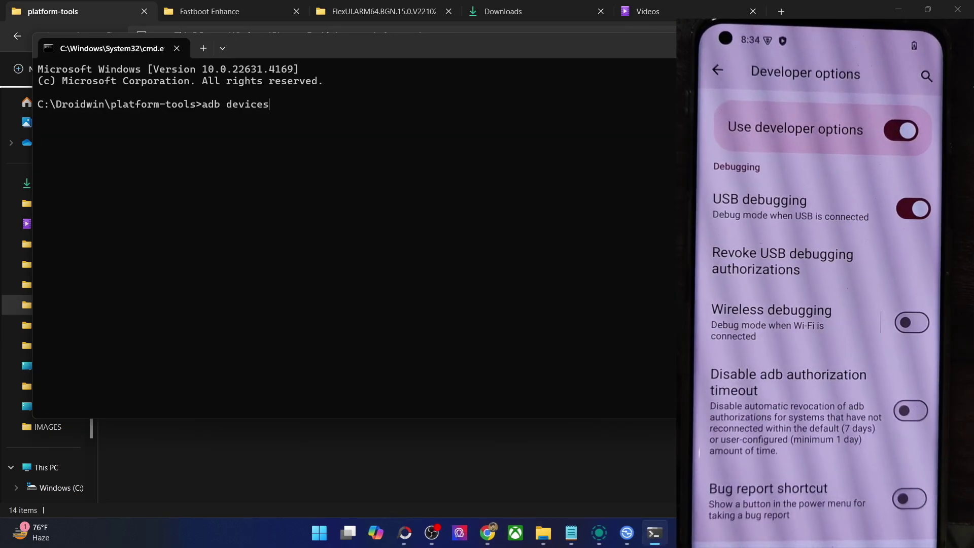
key(Return)
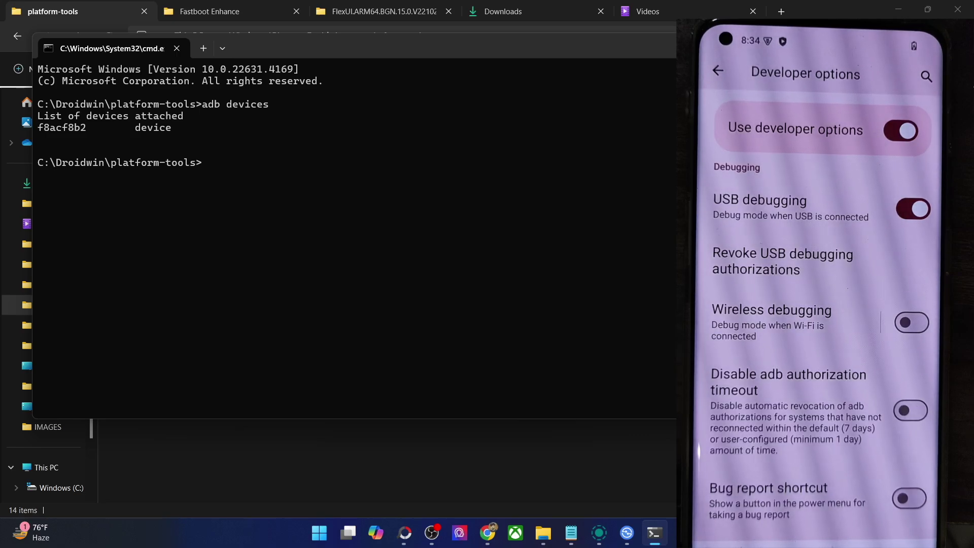
double_click(72, 128)
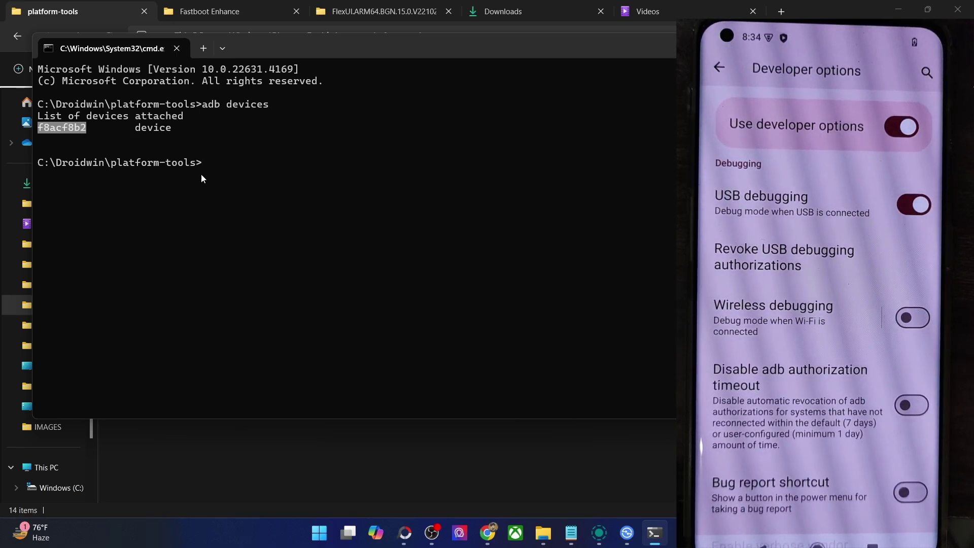
key(ctrl+c)
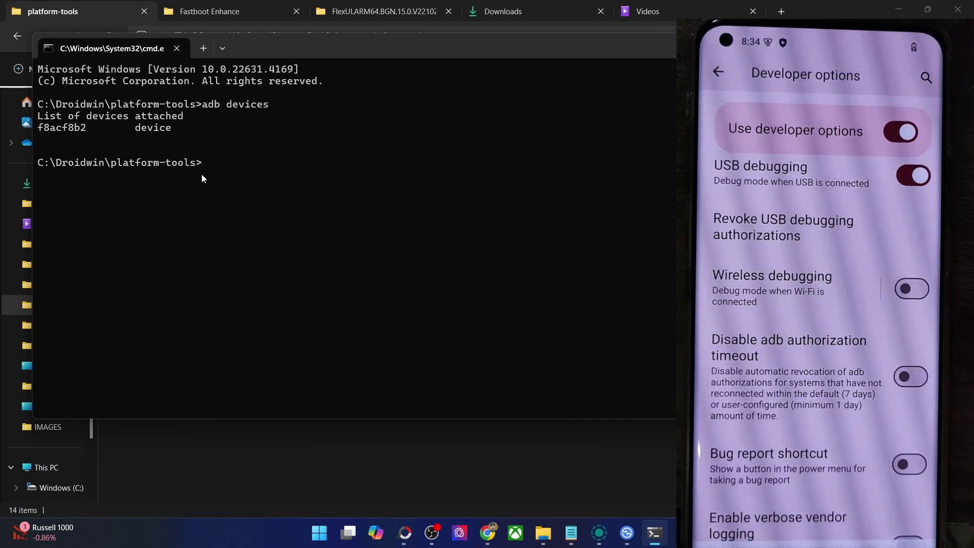
double_click(83, 131)
key(ctrl+c)
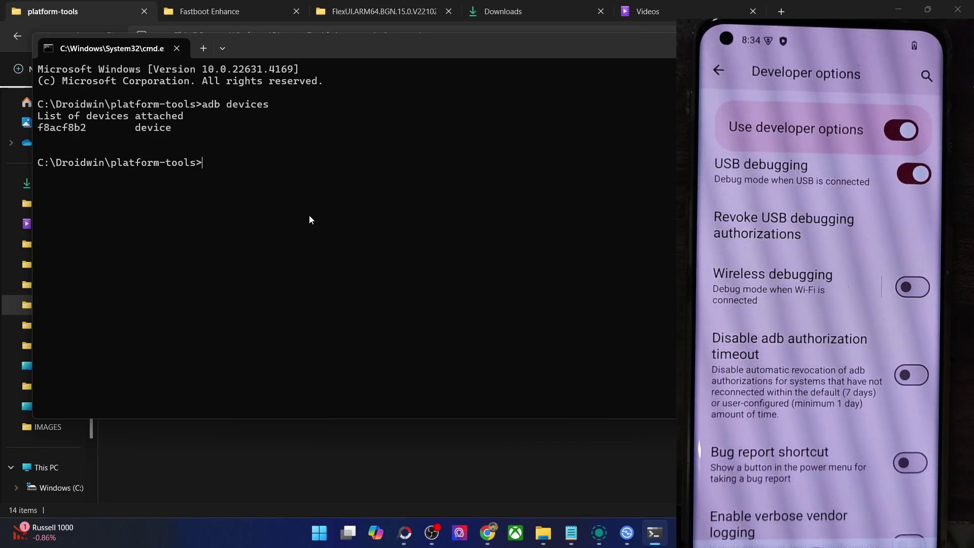
- Return to the rooting guide in Chrome and read the instruction about sending the latest Magisk APK to the device
mouse_move(492, 537)
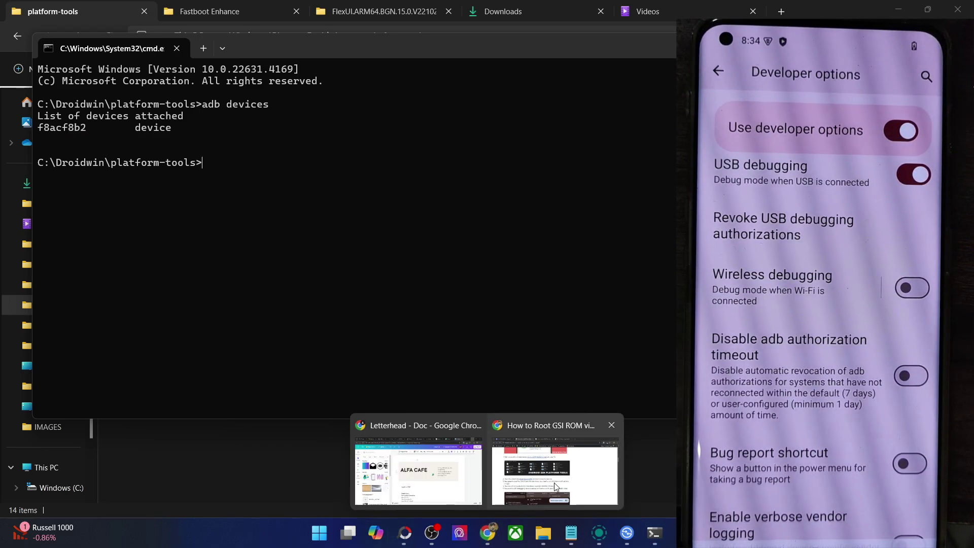
click(554, 483)
scroll(371, 389, up, 1)
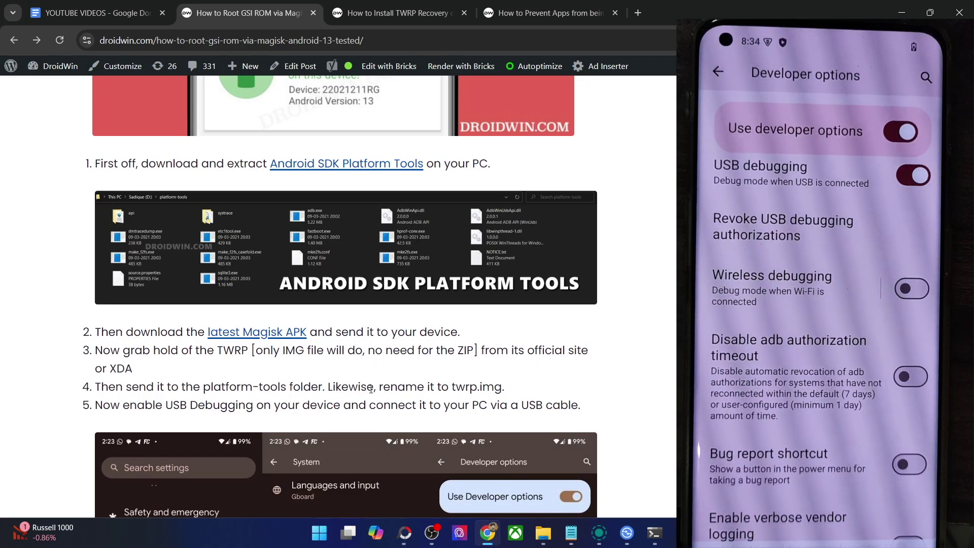
scroll(263, 332, up, 1)
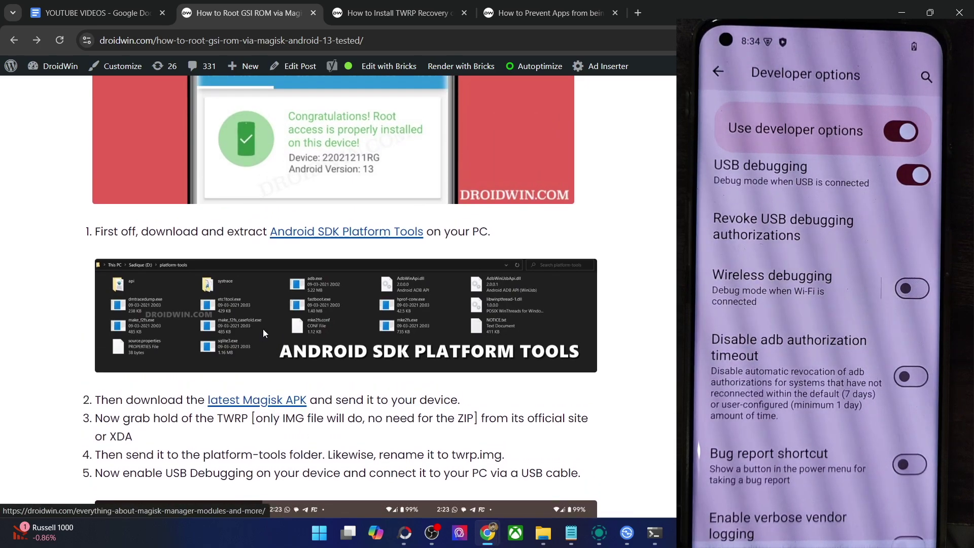
- In File Explorer, copy Magisk.apk and Magisk.zip from the APKs folder to the CPH2447 phone's Internal shared storage
click(554, 543)
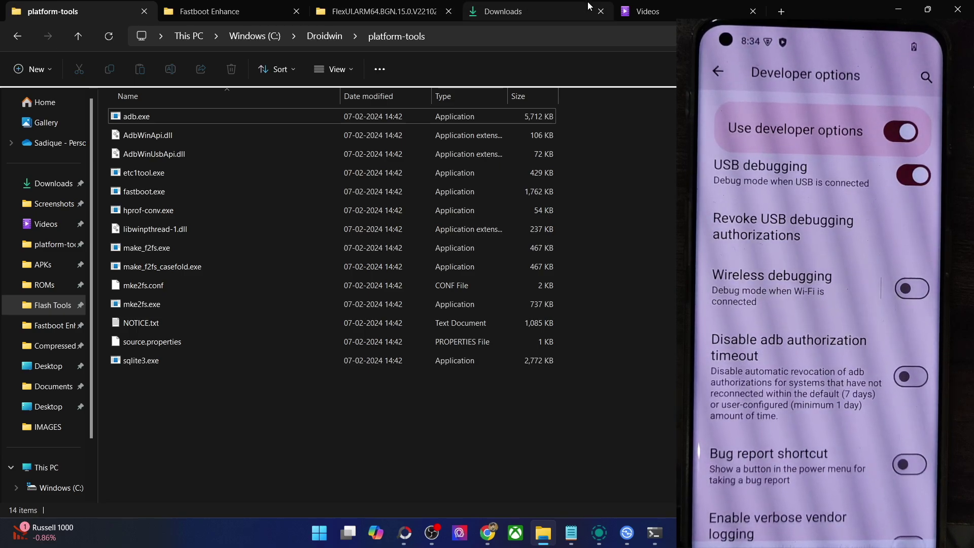
click(537, 7)
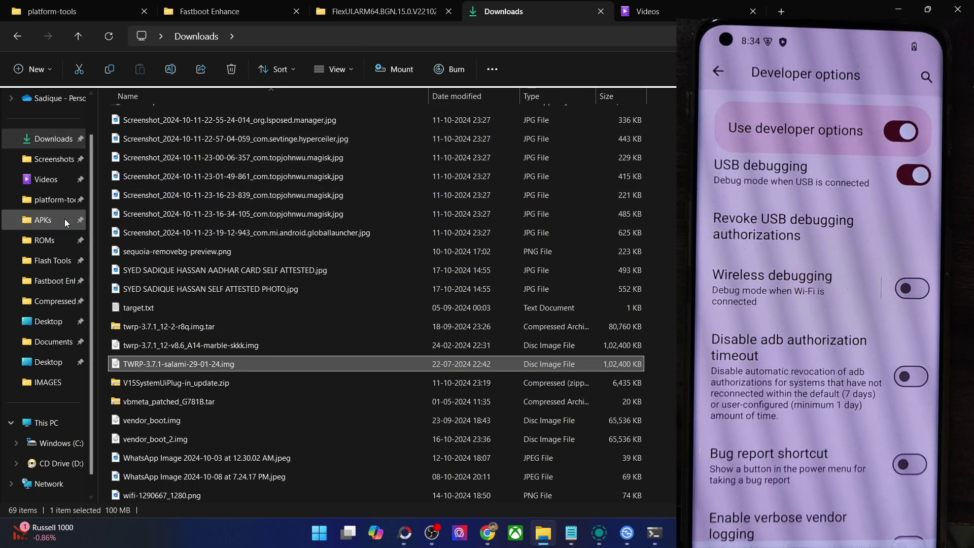
click(45, 220)
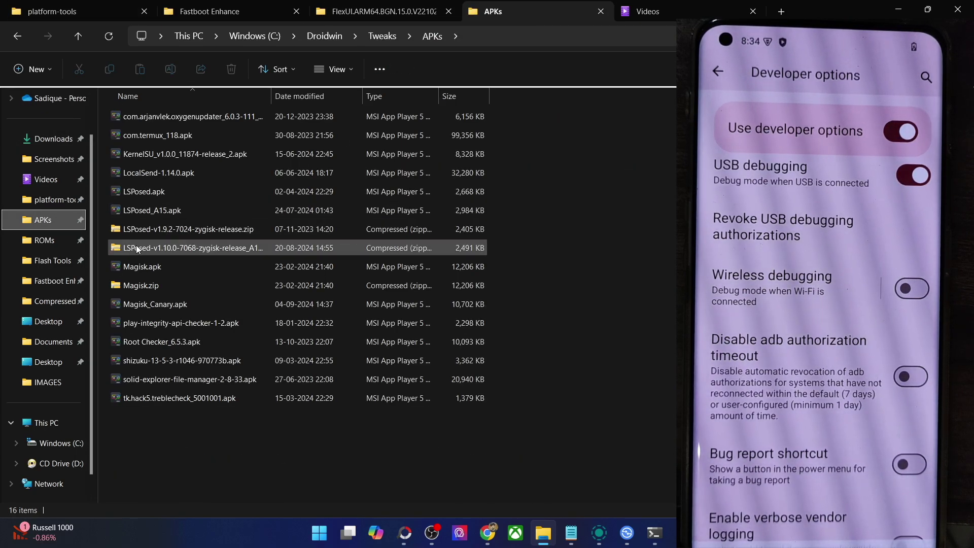
click(131, 272)
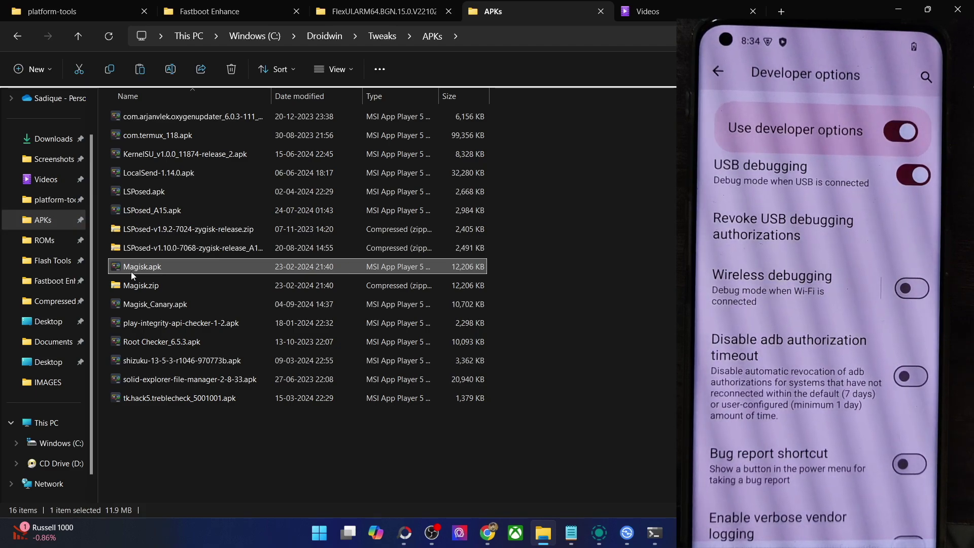
ctrl+click(134, 284)
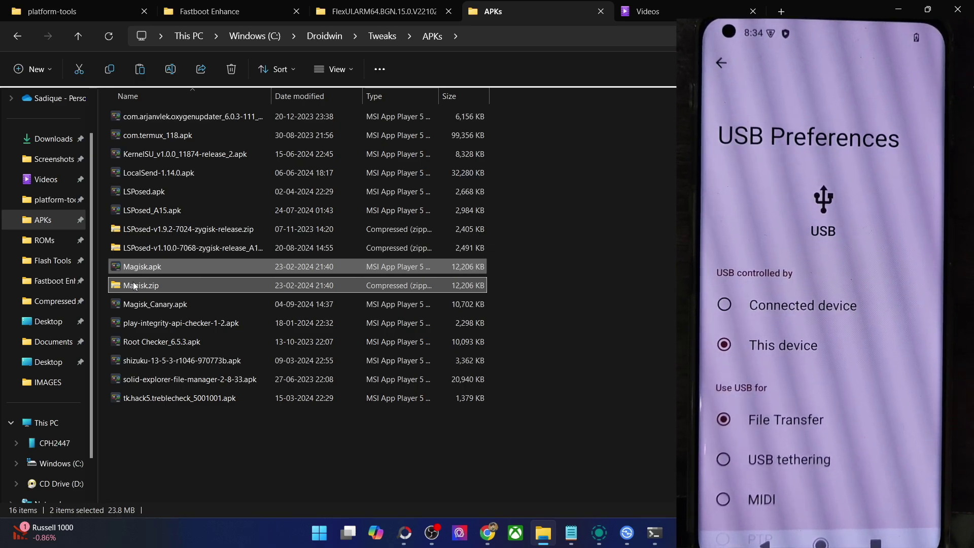
click(56, 444)
double_click(199, 102)
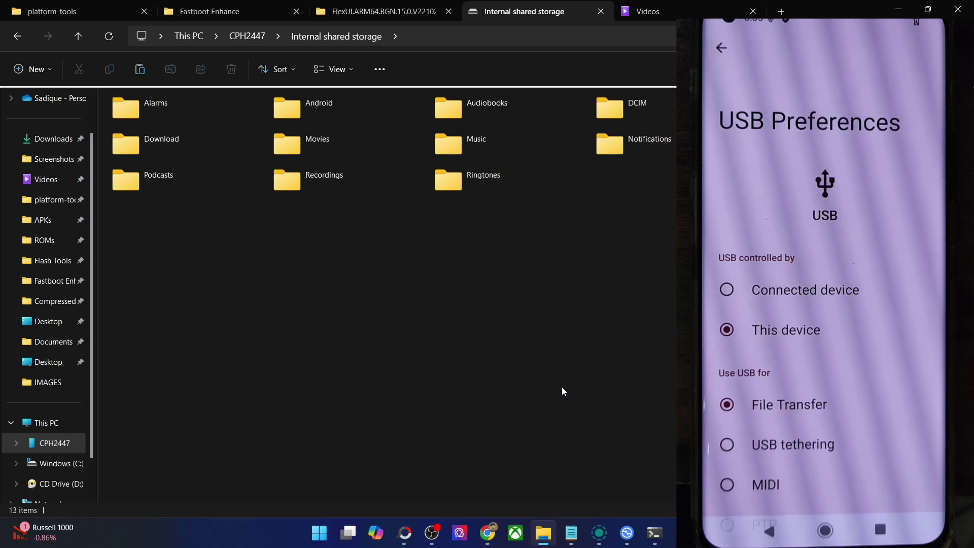
key(ctrl+v)
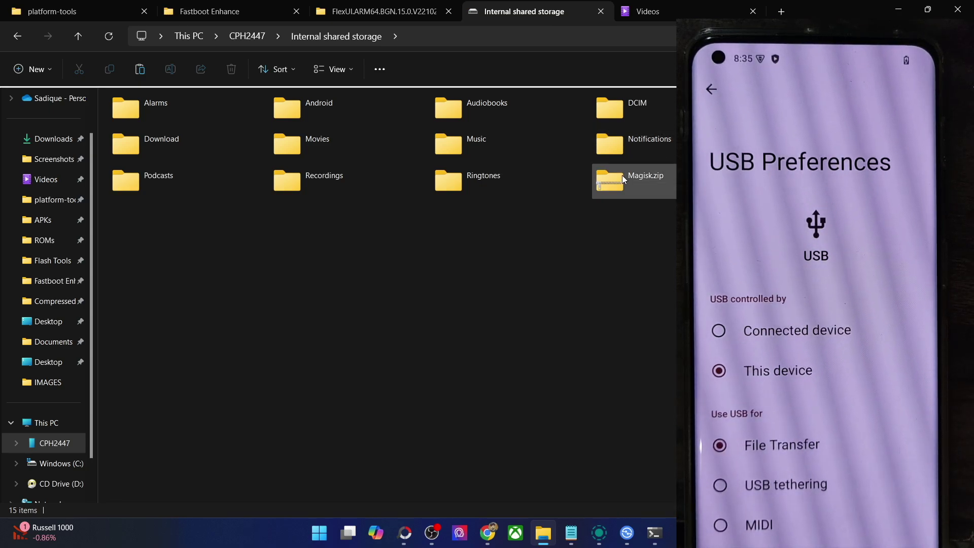
click(622, 177)
click(640, 238)
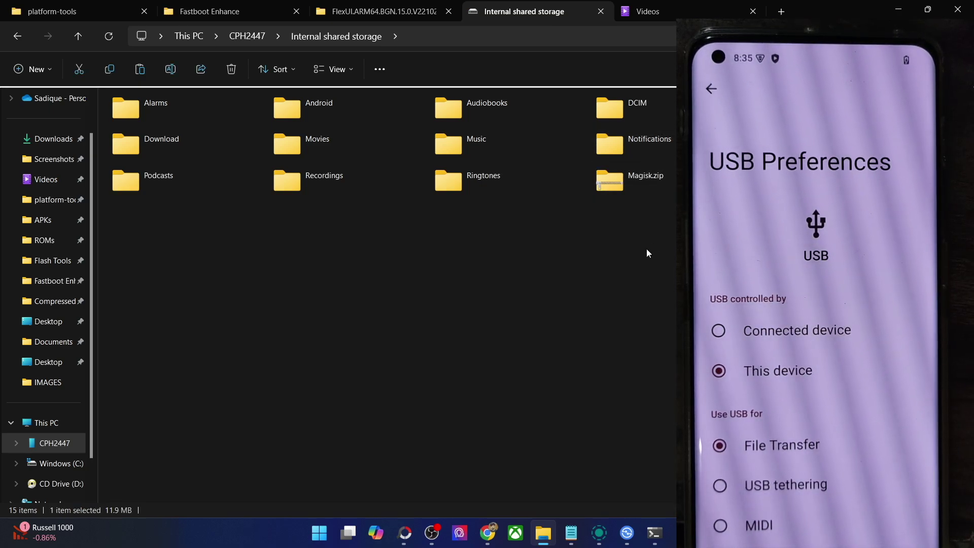
- Return to the rooting guide in Chrome and highlight instruction 3 about getting the TWRP IMG file
mouse_move(487, 533)
click(547, 479)
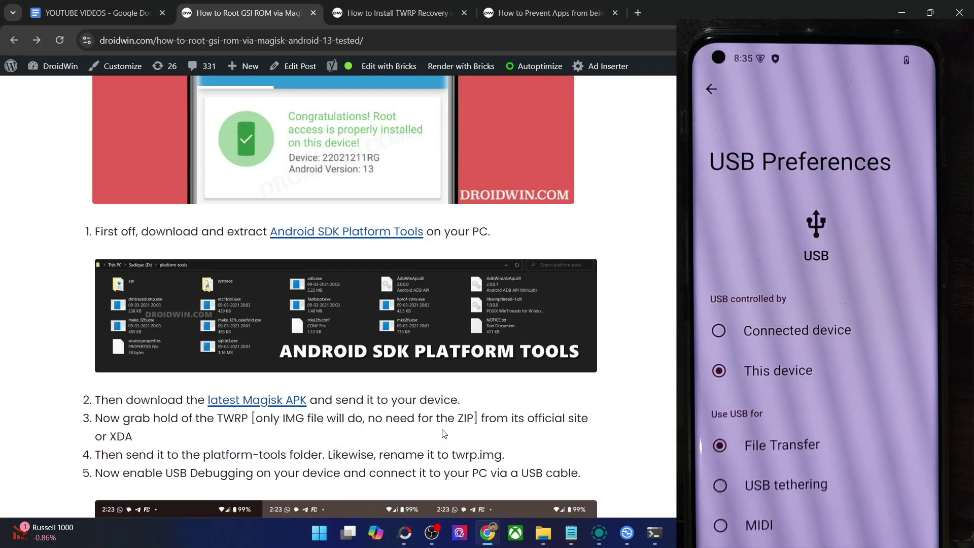
scroll(443, 429, down, 3)
scroll(442, 429, down, 1)
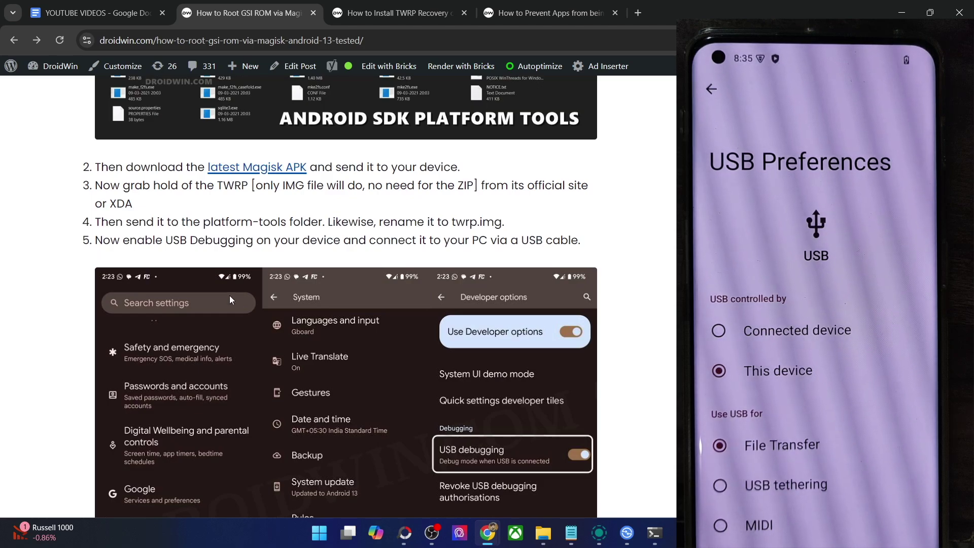
triple_click(225, 186)
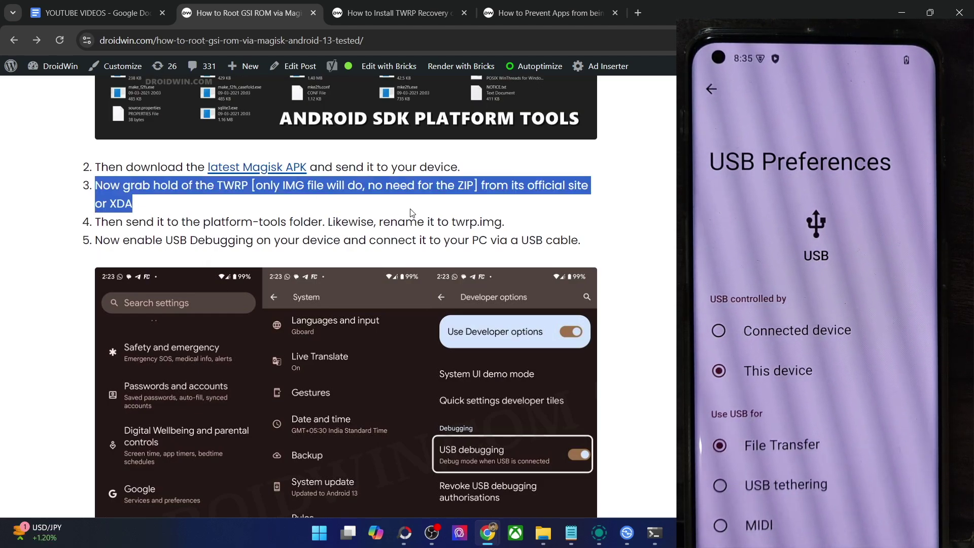
- Check the guide's Fastboot Mode instruction, switch to the Command Prompt and run adb reboot bootloader on the phone
scroll(318, 229, down, 8)
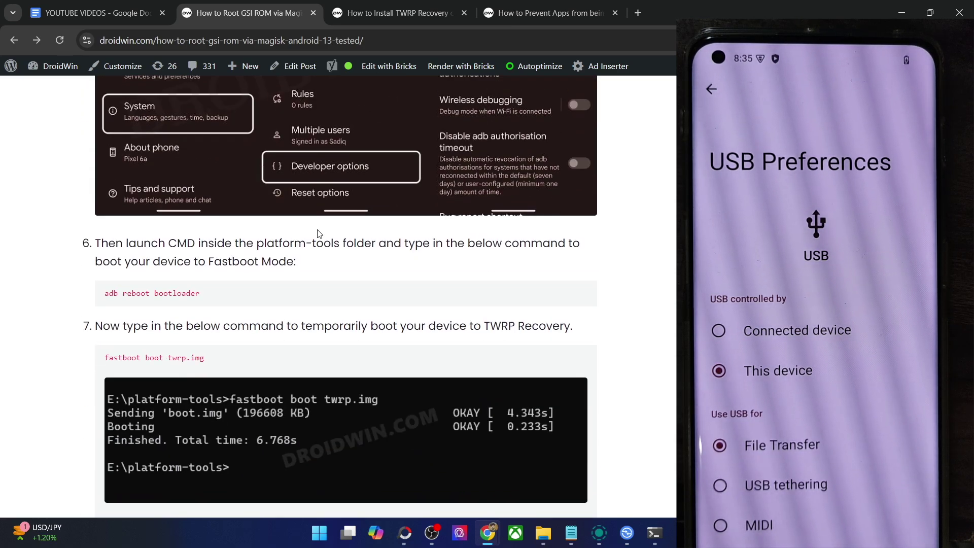
scroll(319, 233, up, 1)
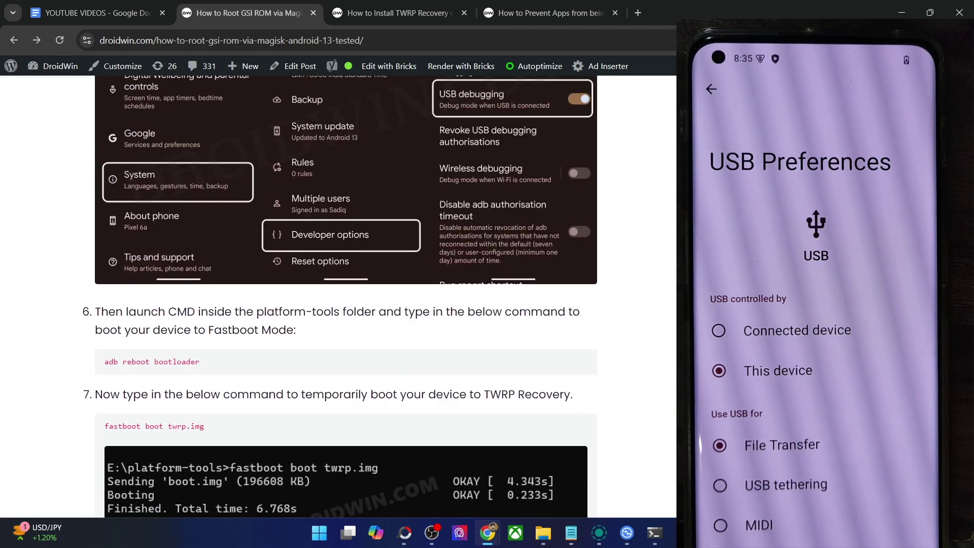
click(655, 533)
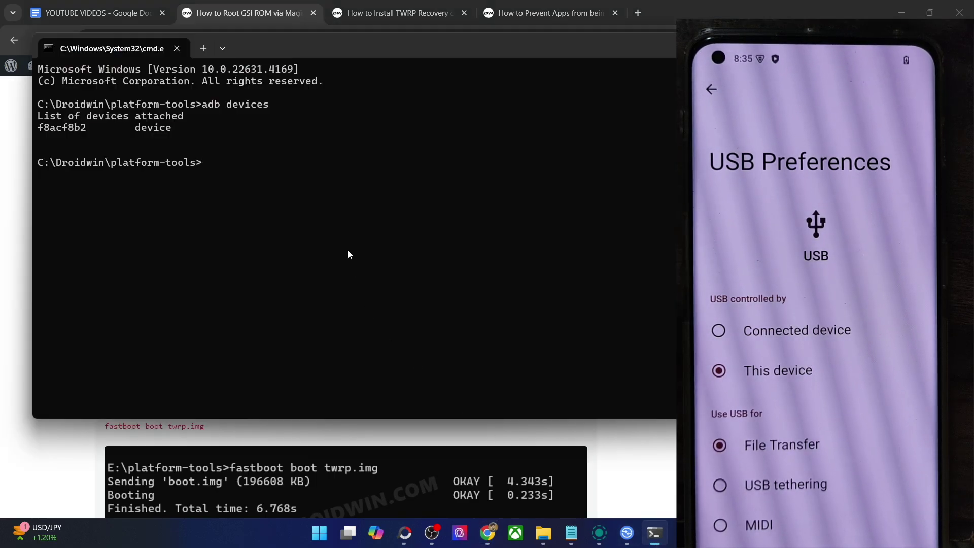
text(adb reboot bootloader)
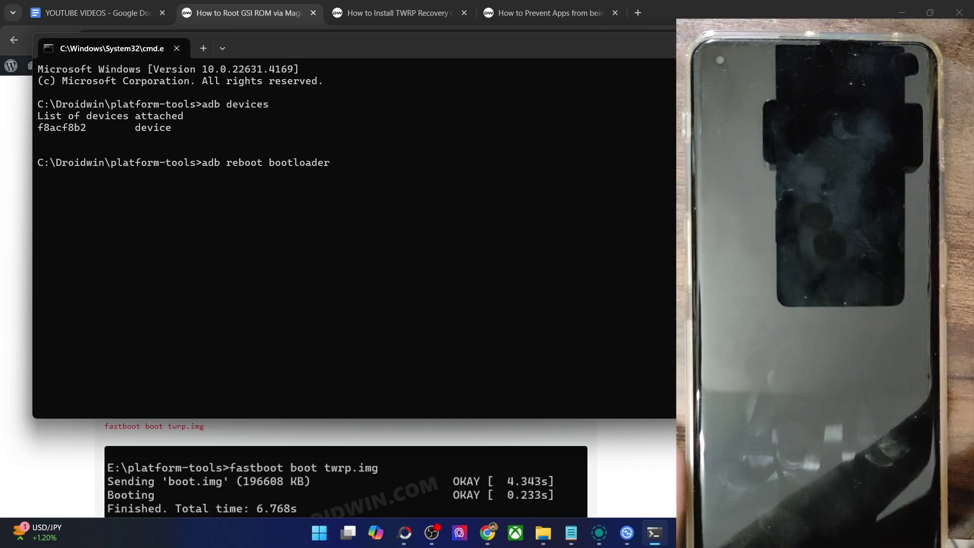
key(Return)
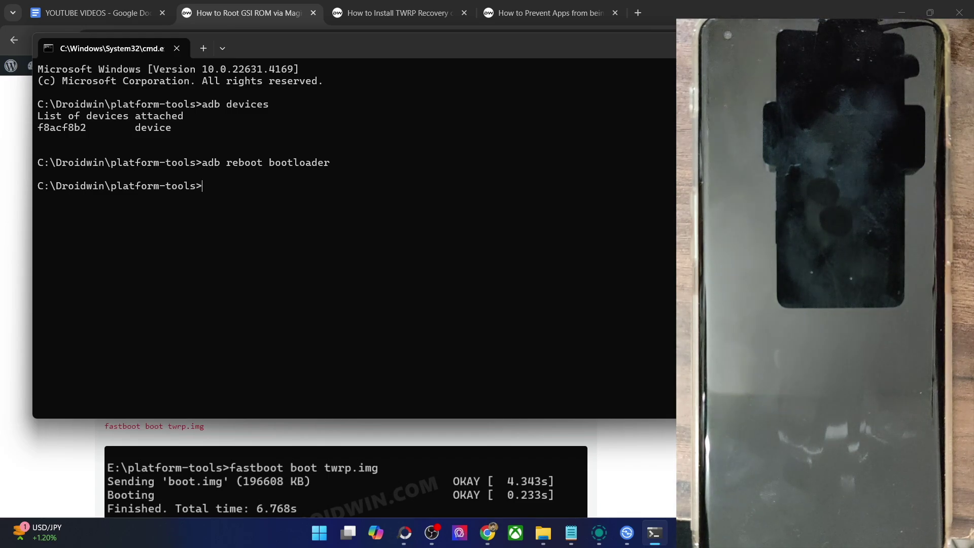
- Run fastboot devices to check the phone's Fastboot connection and select the listed device ID
text(fastboot devices)
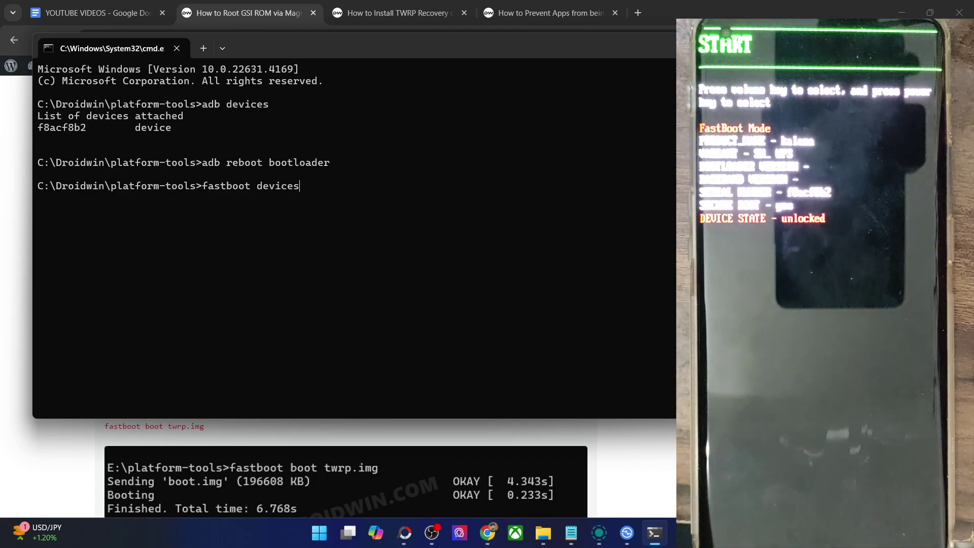
key(Return)
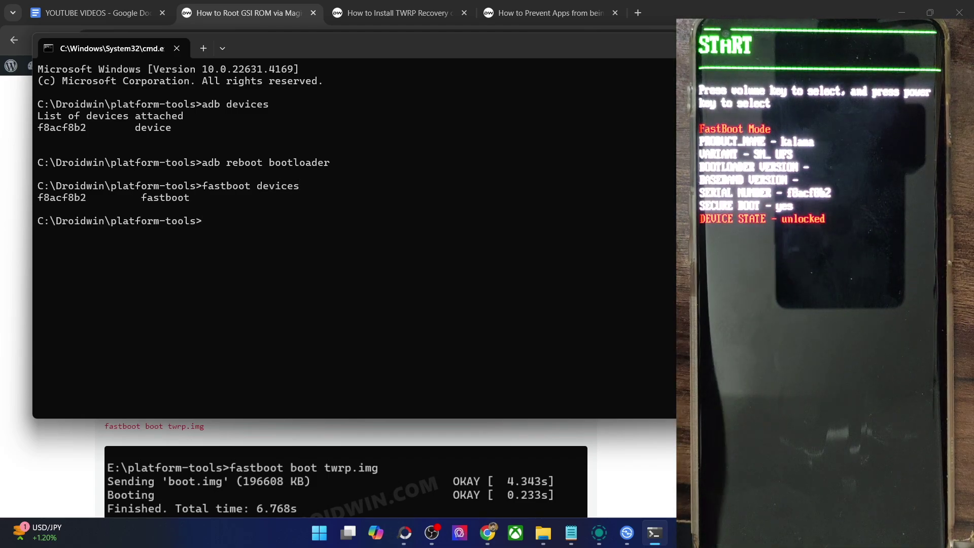
double_click(79, 198)
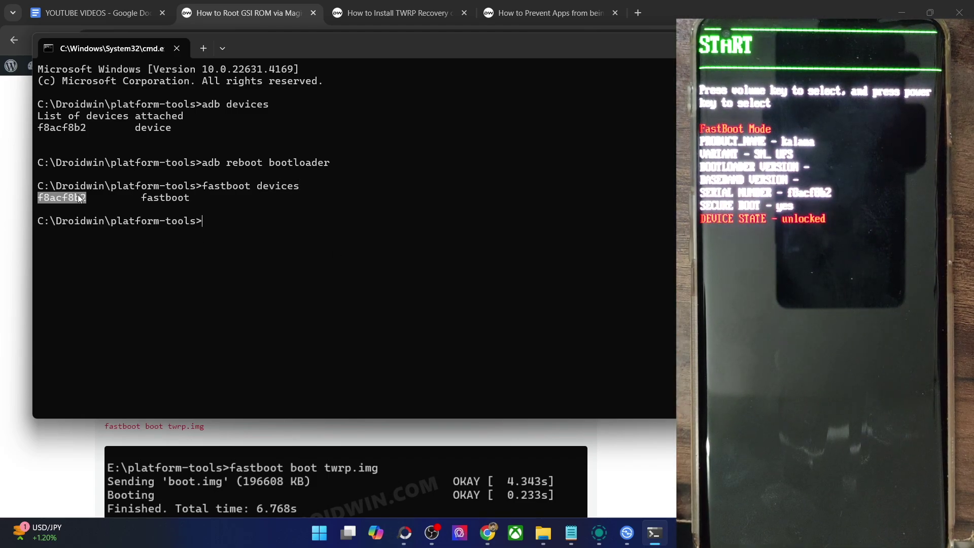
- Open Windows Device Manager, inspect the Android Bootloader Interface entry under Android Phone, and close the window
click(42, 465)
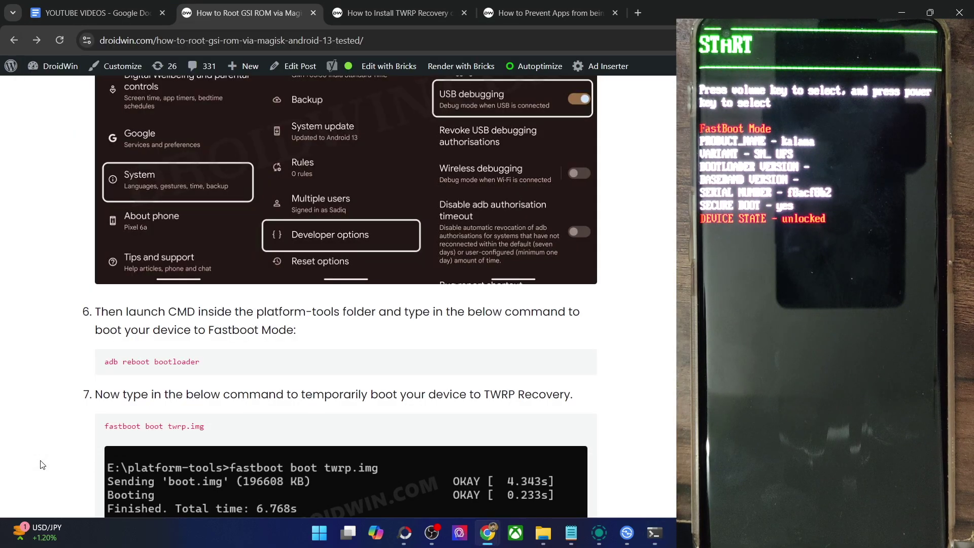
scroll(43, 465, up, 3)
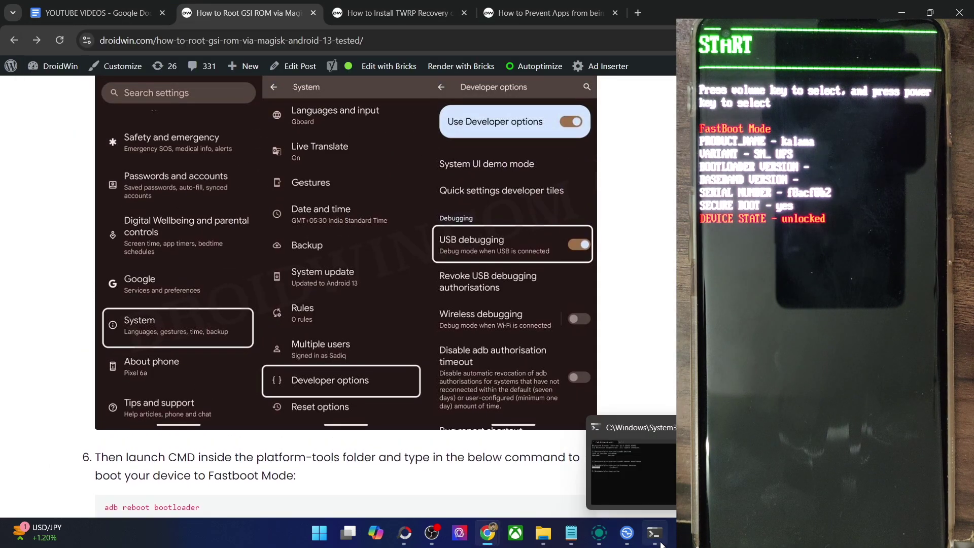
right_click(314, 530)
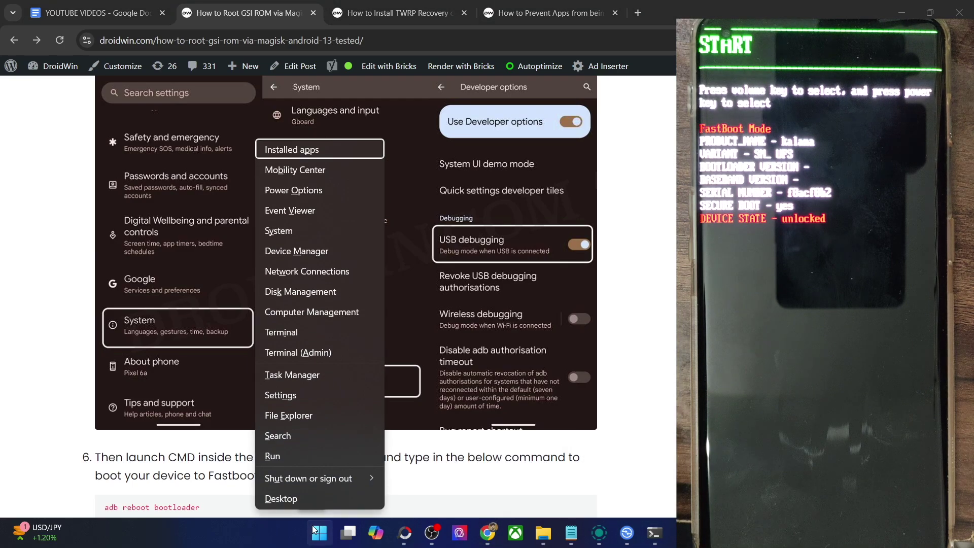
click(289, 251)
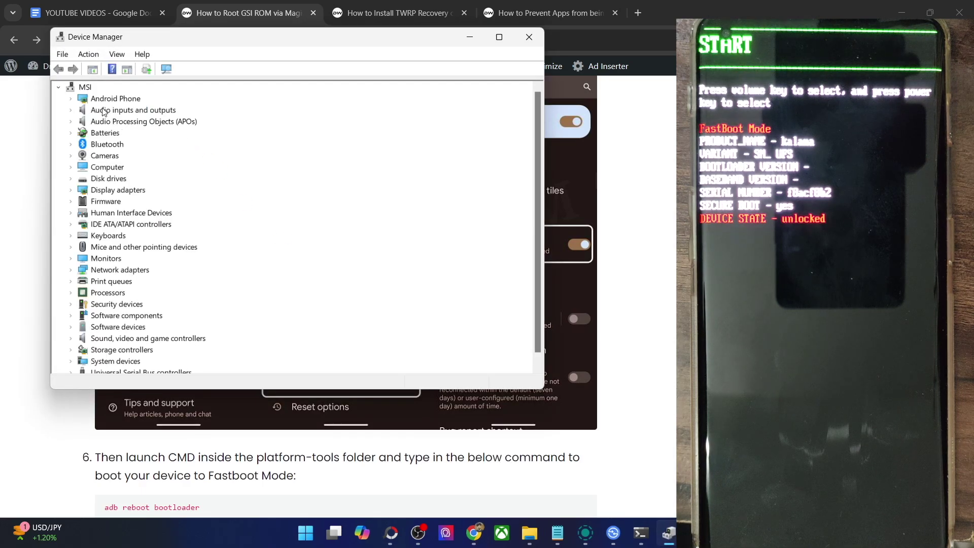
click(71, 99)
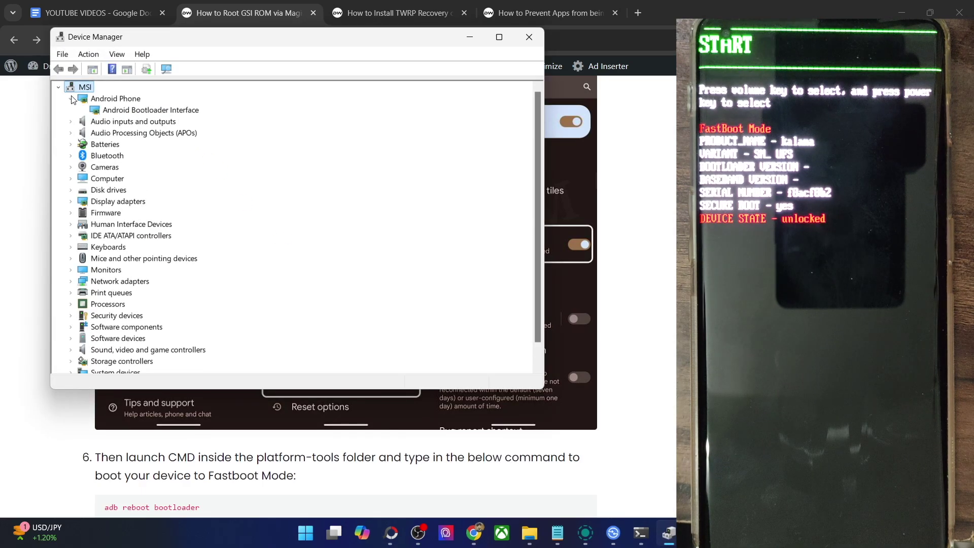
click(142, 110)
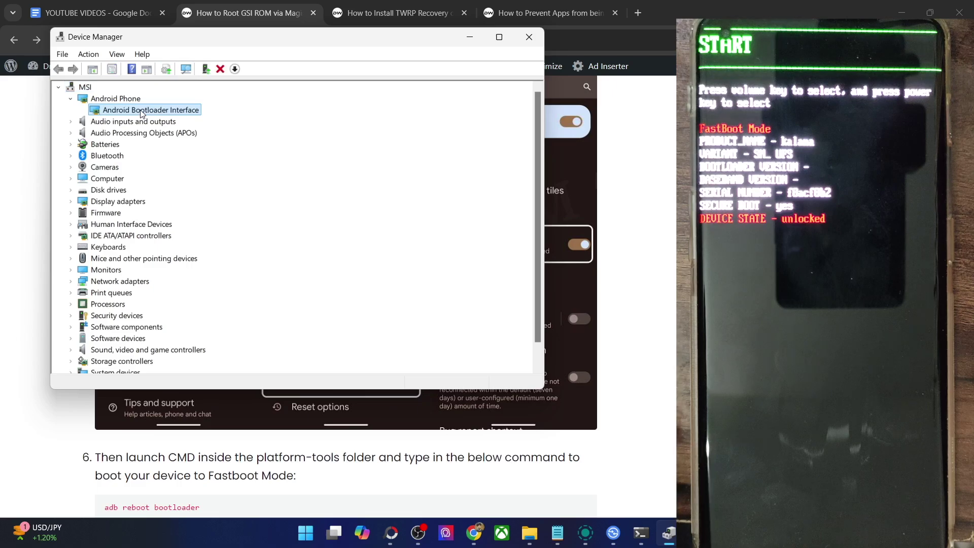
click(530, 37)
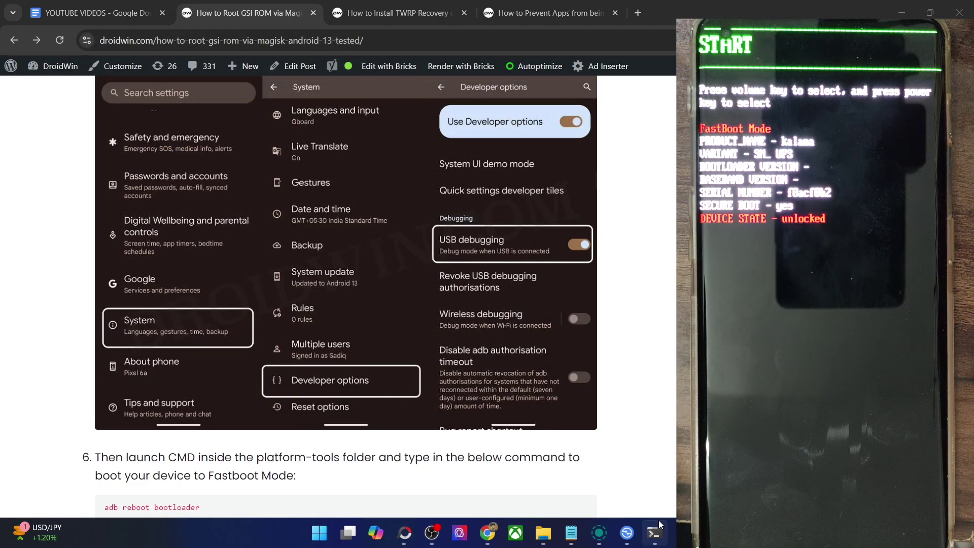
- Return to the Command Prompt and highlight the device ID in the fastboot devices output
click(659, 523)
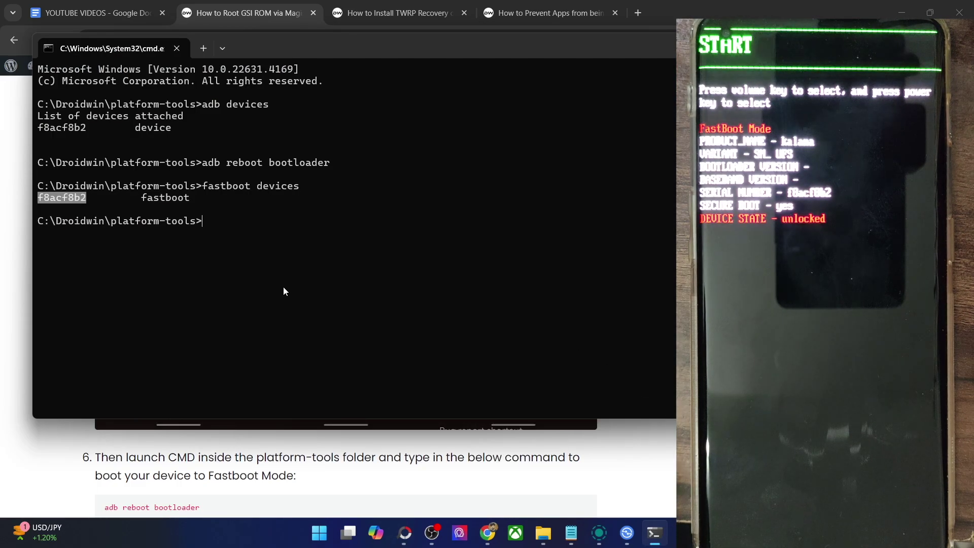
double_click(59, 189)
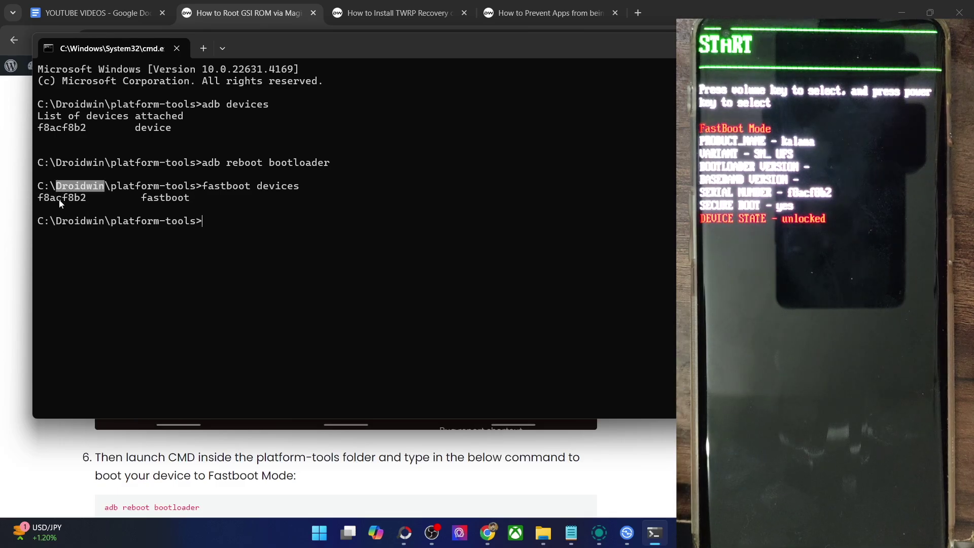
double_click(59, 199)
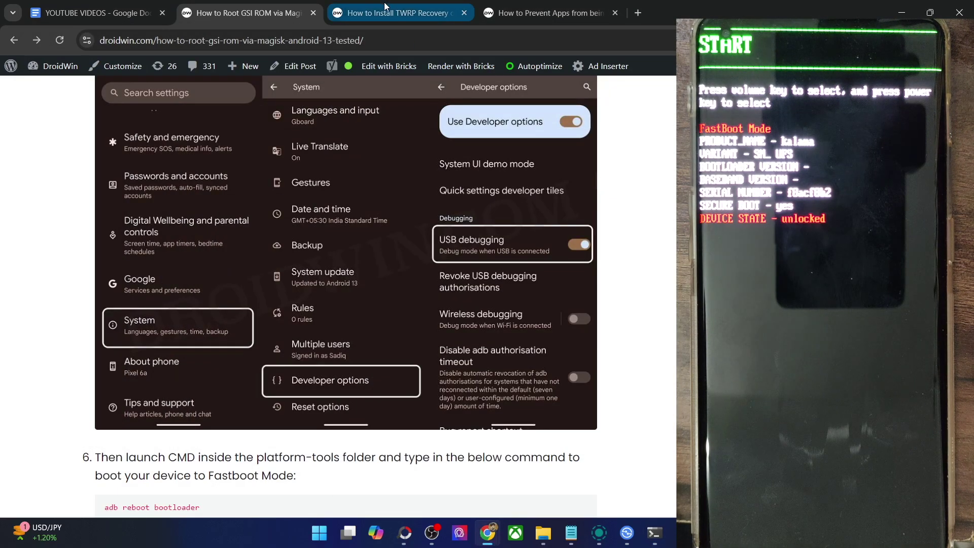
- In Chrome, open the TWRP installation guide and examine Step 6 on checking for a recovery partition, comparing its two example outputs
click(385, 3)
scroll(348, 319, down, 5)
scroll(348, 319, down, 5)
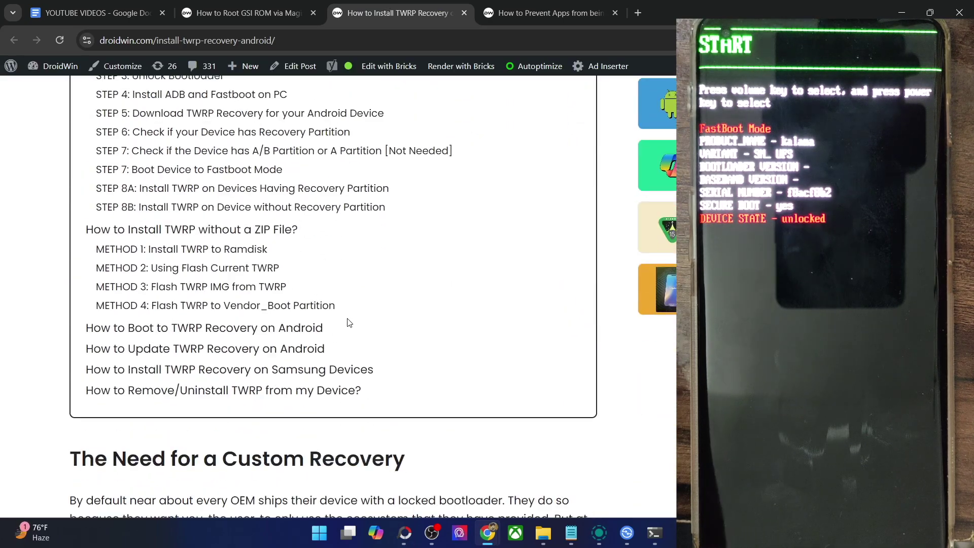
scroll(348, 319, down, 12)
scroll(348, 318, down, 20)
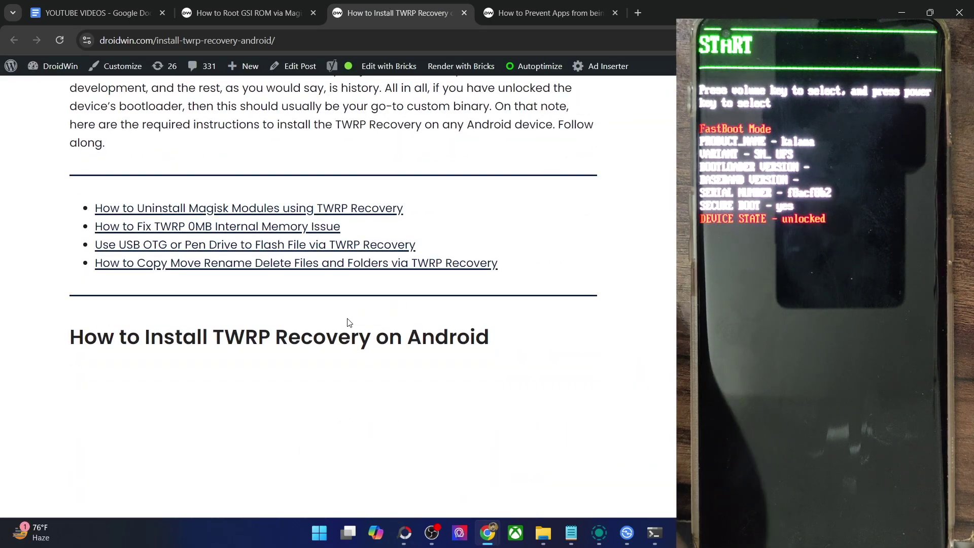
scroll(350, 322, down, 20)
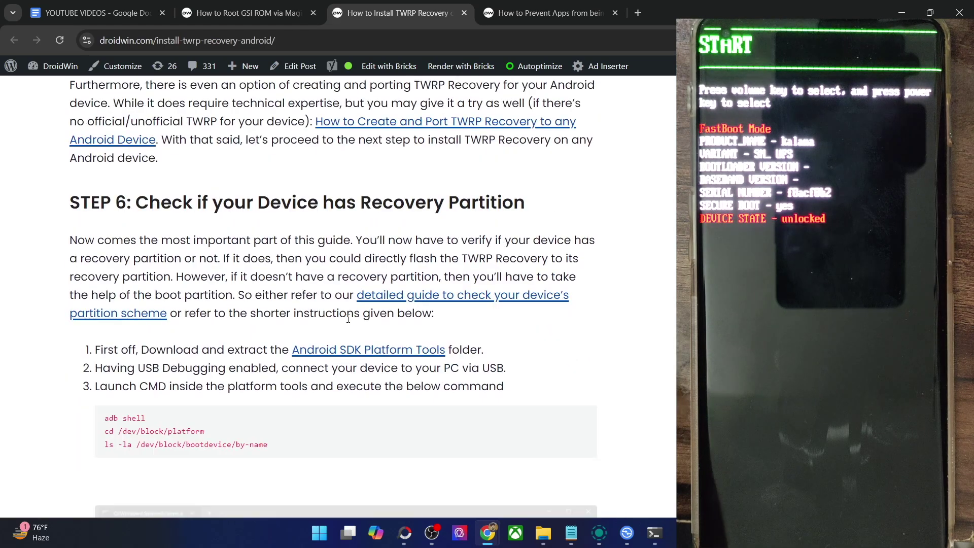
scroll(348, 319, down, 4)
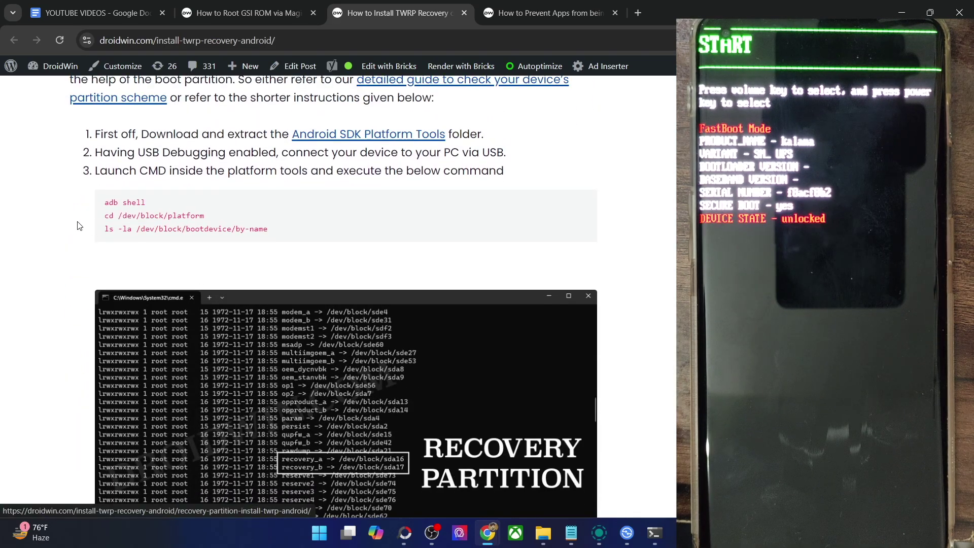
scroll(244, 232, down, 3)
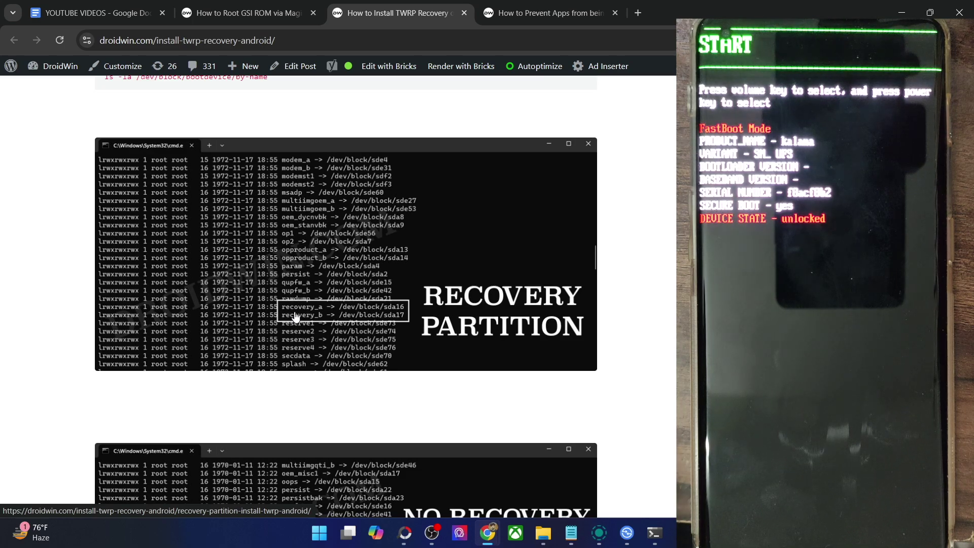
scroll(296, 316, down, 4)
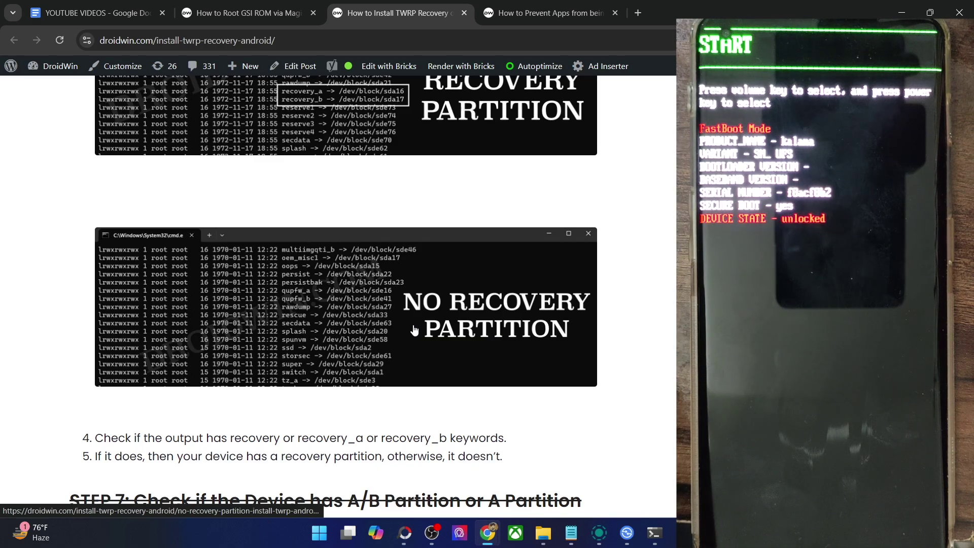
scroll(414, 330, up, 3)
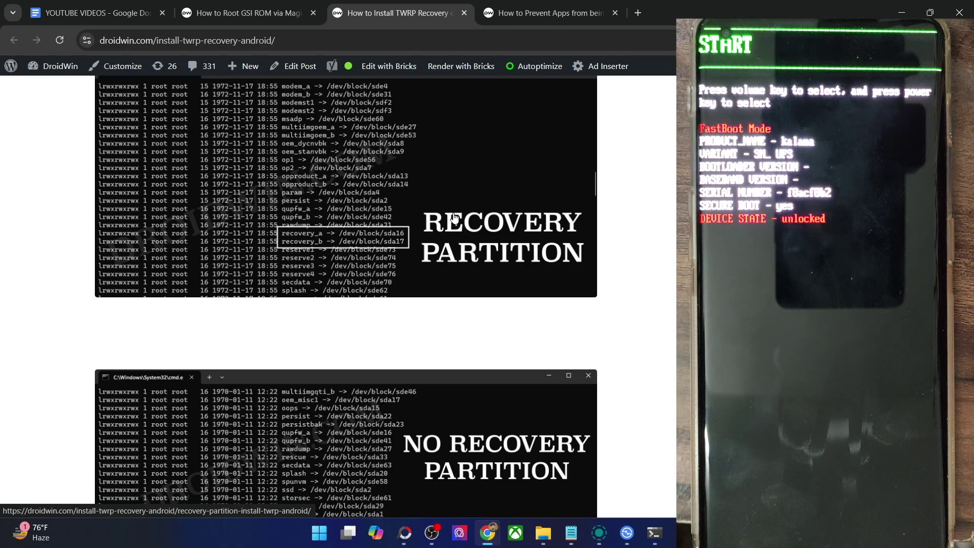
scroll(500, 445, down, 2)
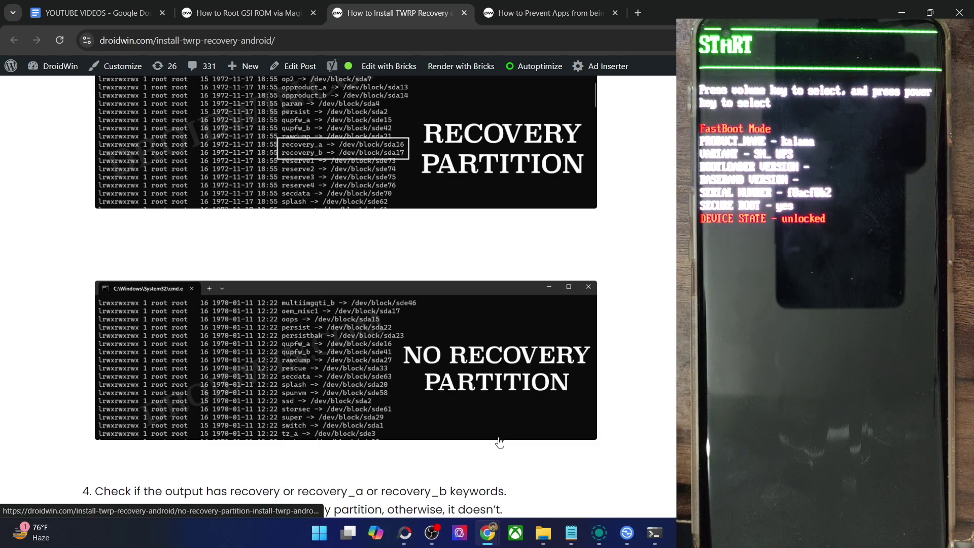
scroll(500, 445, up, 3)
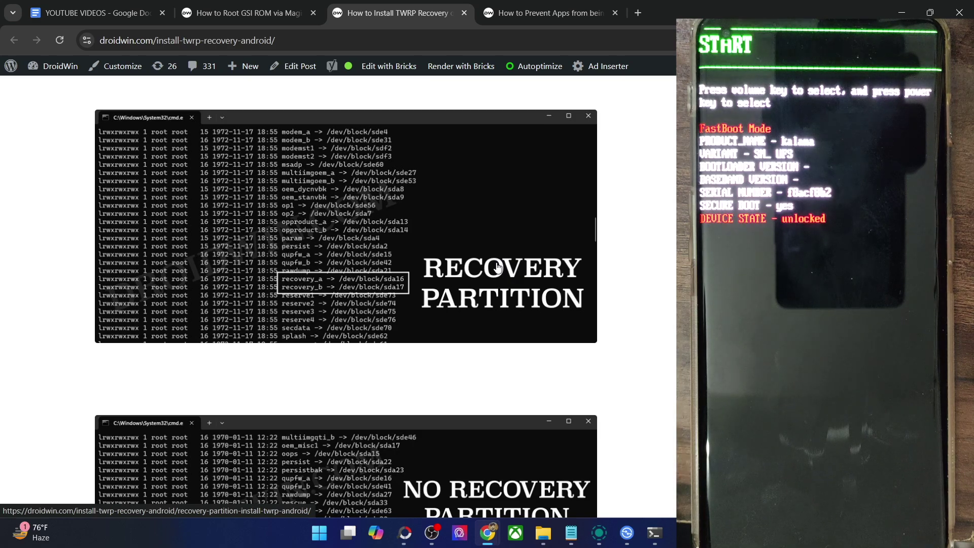
- In File Explorer, copy TWRP-3.7.1-salami-29-01-24.img from Downloads into the platform-tools folder
click(206, 10)
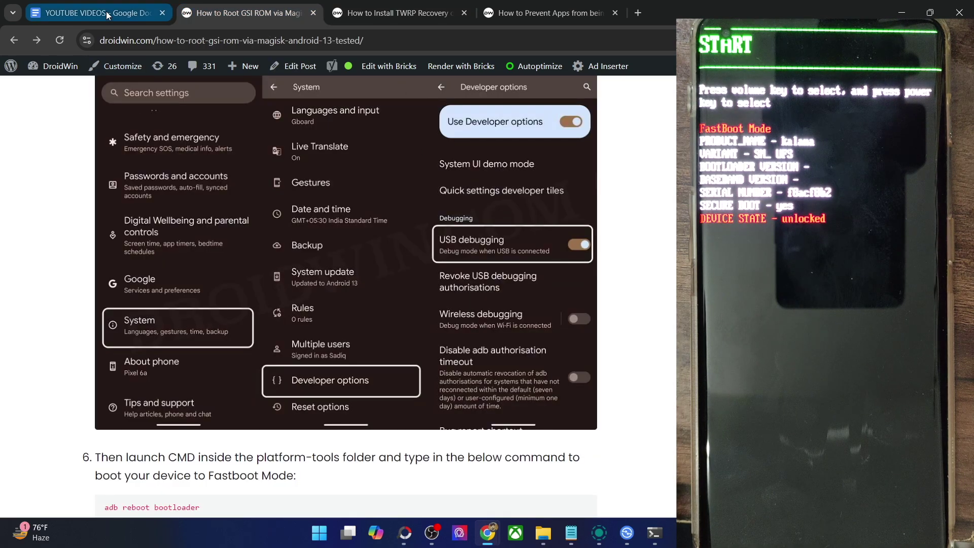
click(544, 533)
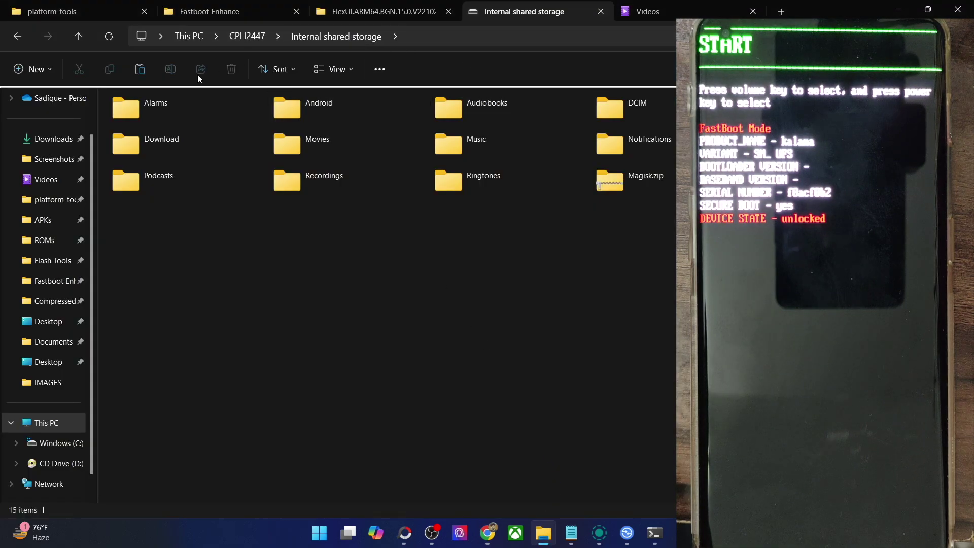
click(49, 140)
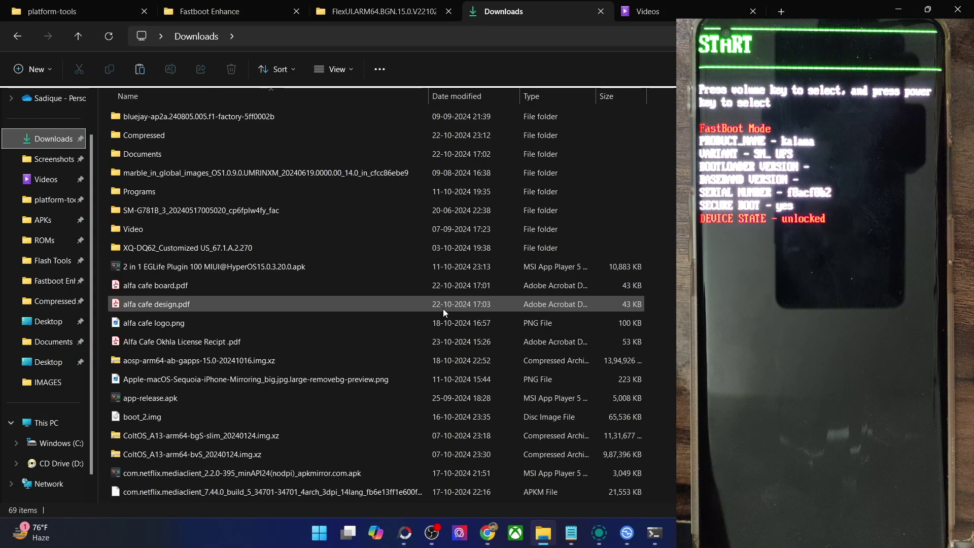
scroll(237, 388, down, 15)
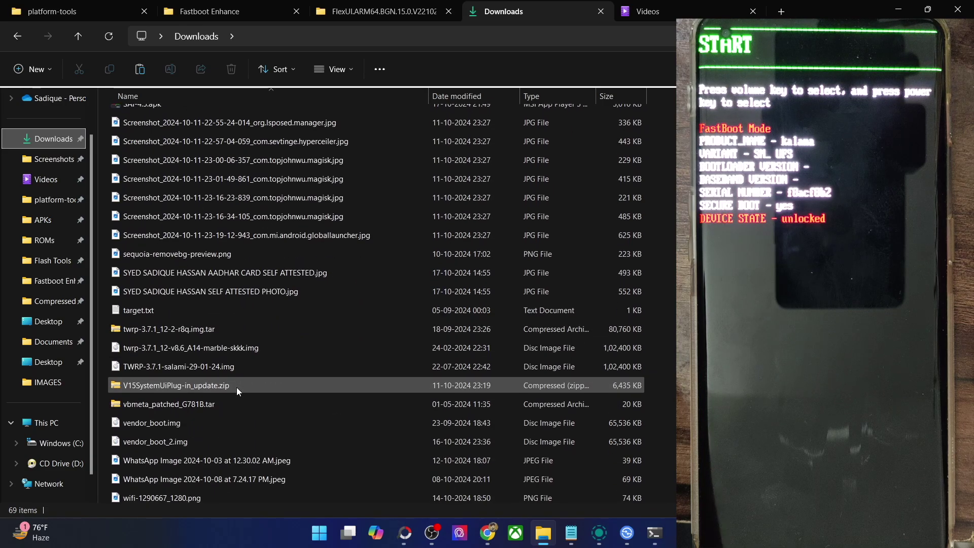
click(218, 370)
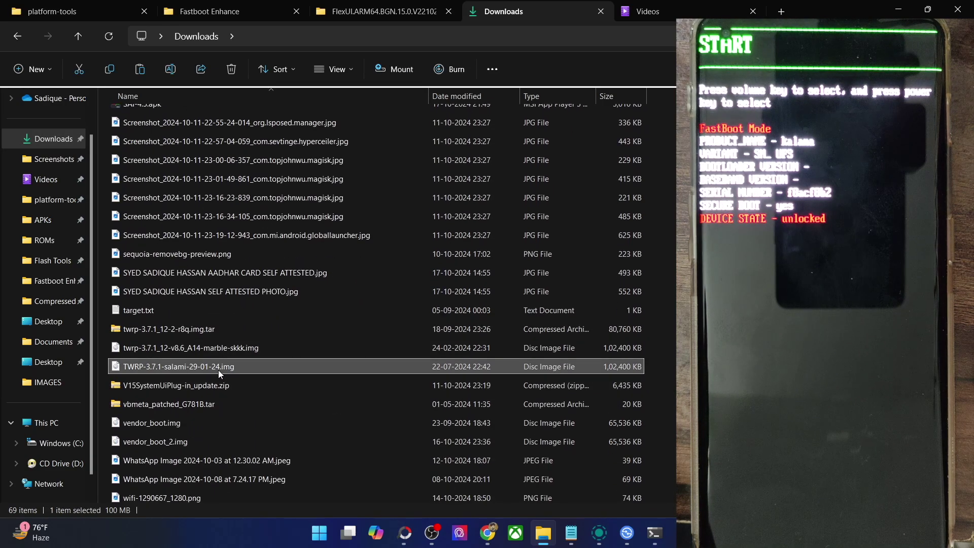
click(98, 7)
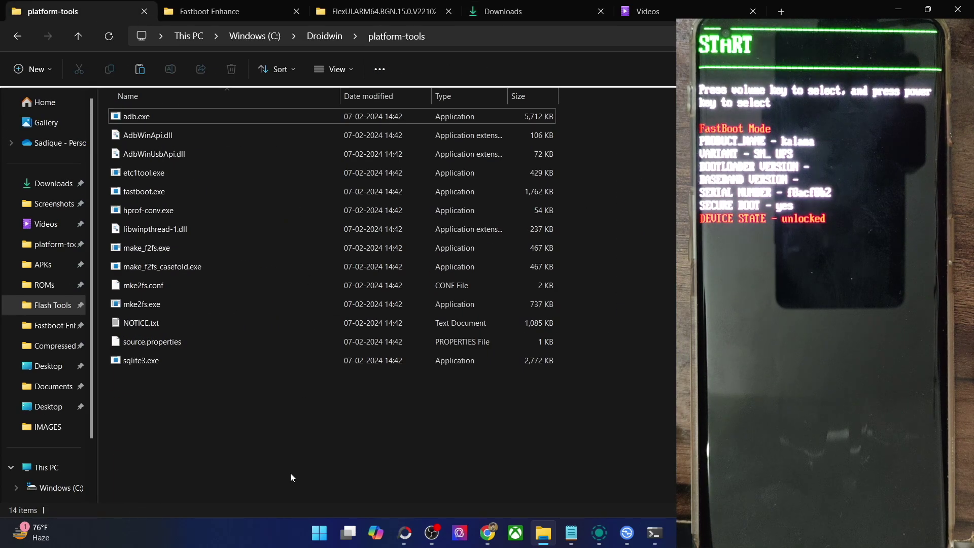
key(ctrl+v)
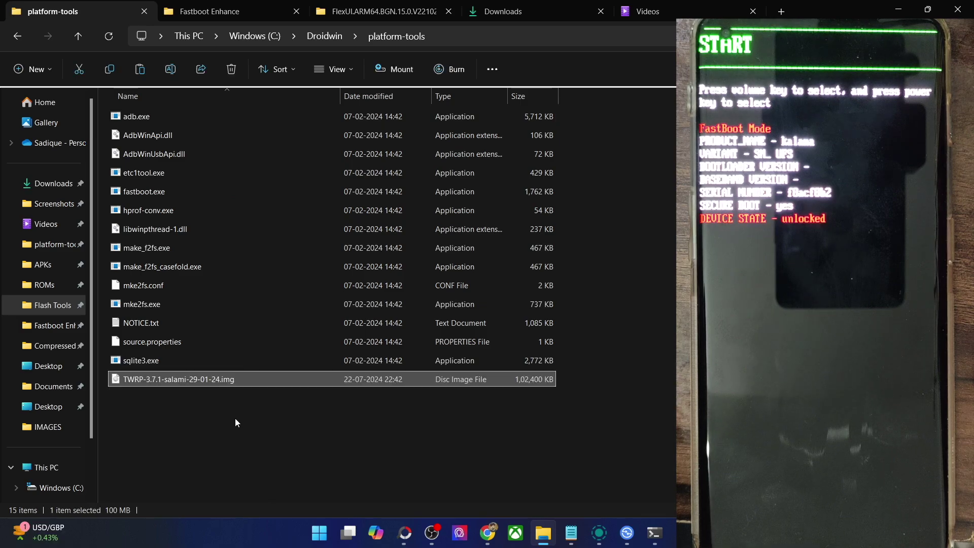
- Rename TWRP-3.7.1-salami-29-01-24.img in the platform-tools folder to twrp.img
right_click(206, 378)
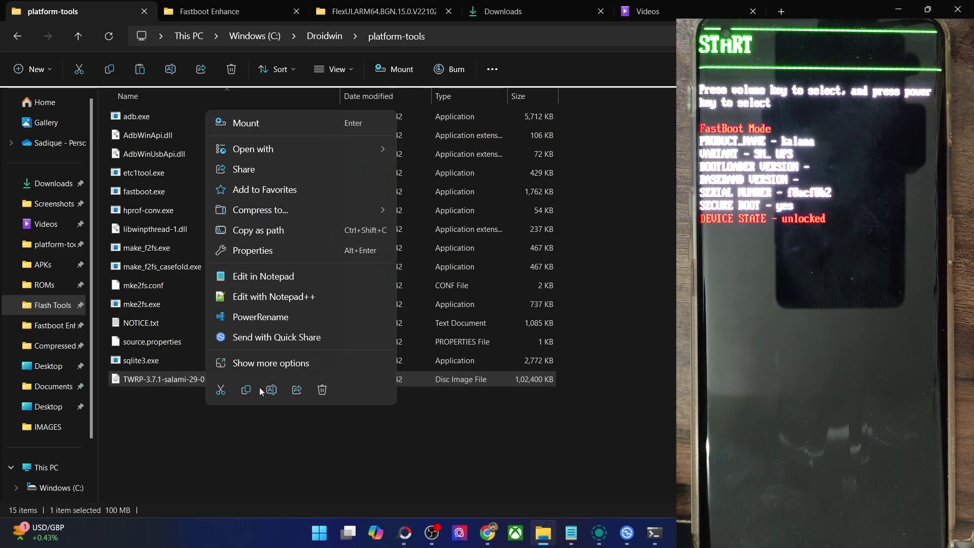
click(266, 389)
text(twrp.img)
key(Return)
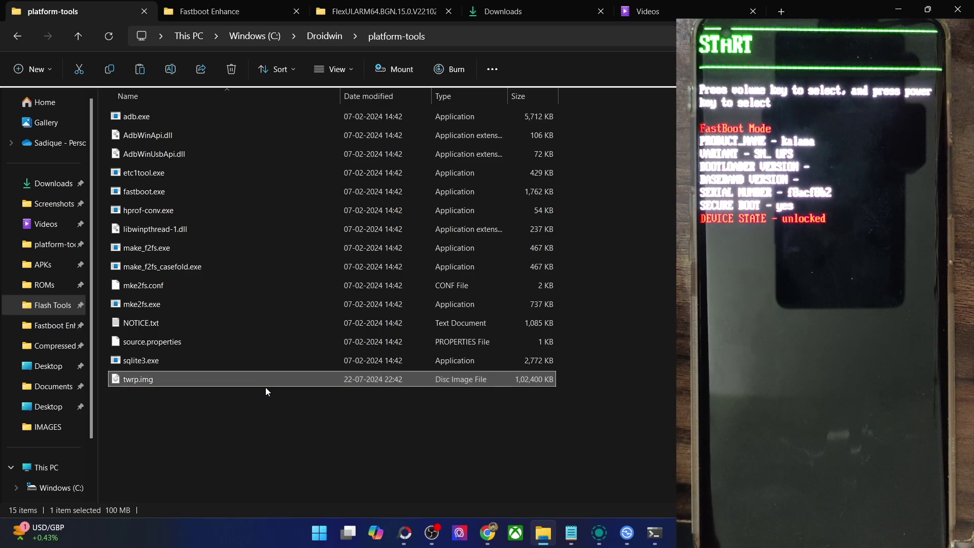
- In the Command Prompt, flash TWRP to the recovery partition with fastboot flash recovery twrp.img
click(609, 482)
click(654, 535)
text(fastboot flkas)
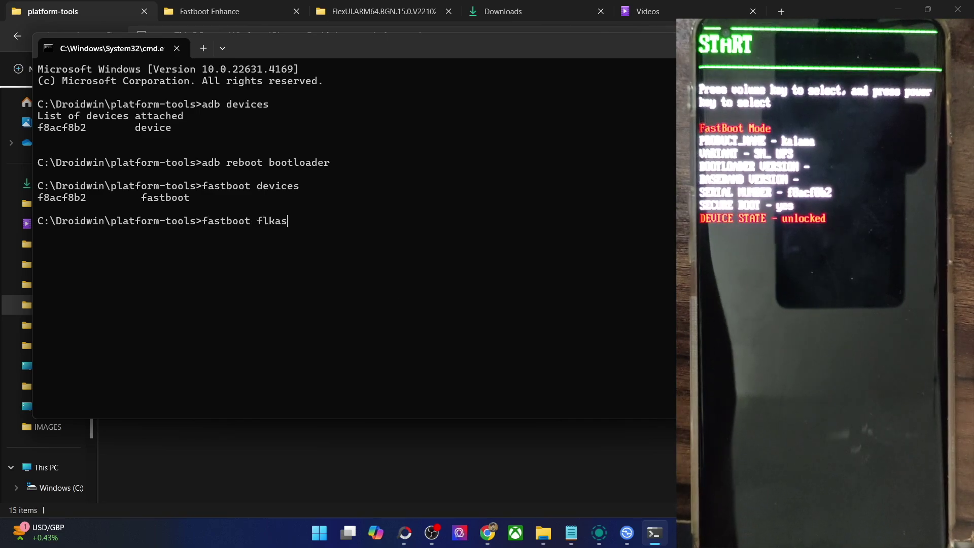
key(BackSpace)
key(BackSpace)
key(BackSpace)
text(ash r)
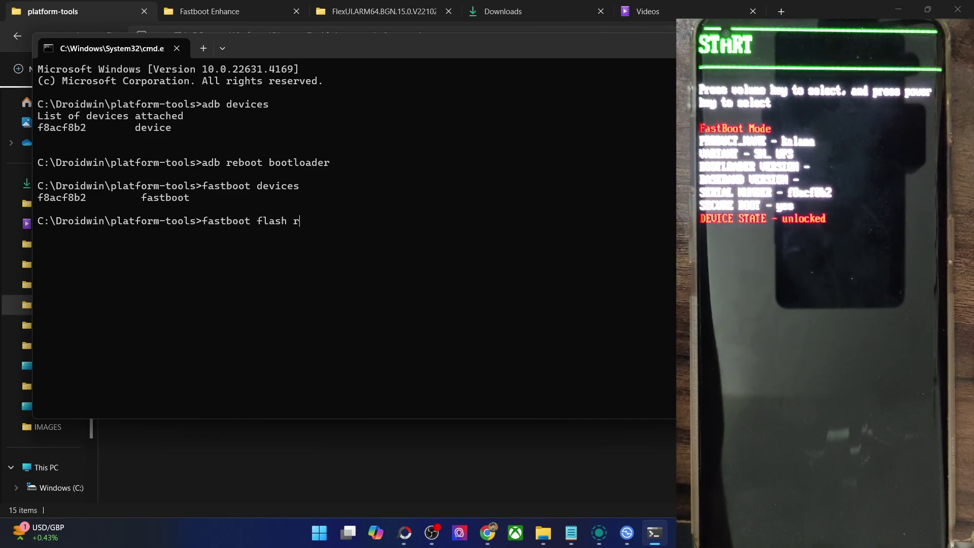
text(ecovery twrp.img)
key(Return)
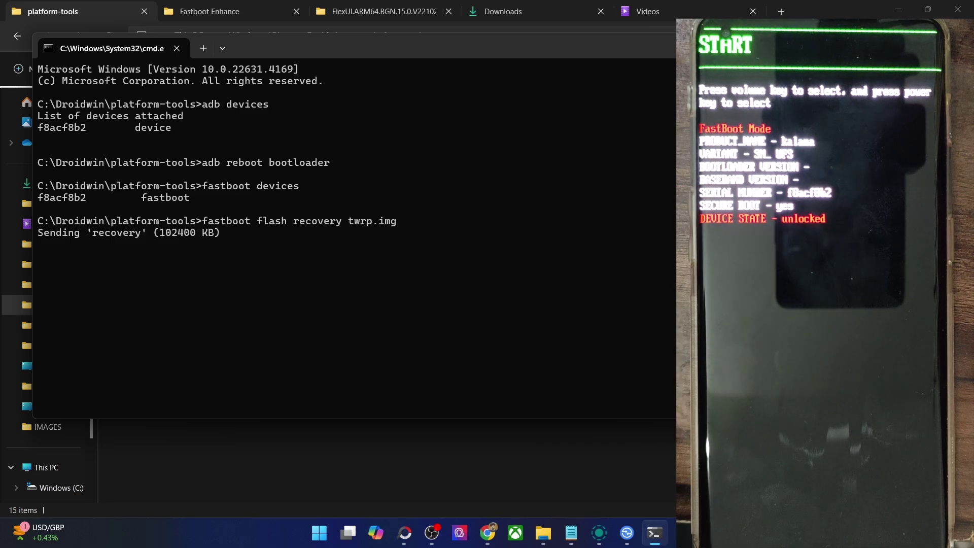
- In Notepad, replace the whole note with the command fastboot boot twrp.img and highlight that line
mouse_move(571, 533)
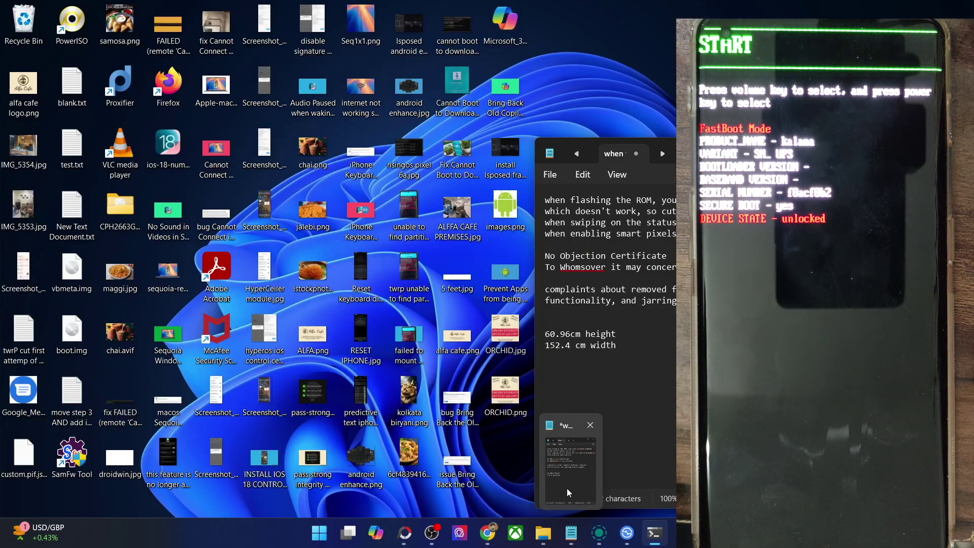
click(567, 488)
key(ctrl+a)
text(fastboot boot twrp.img)
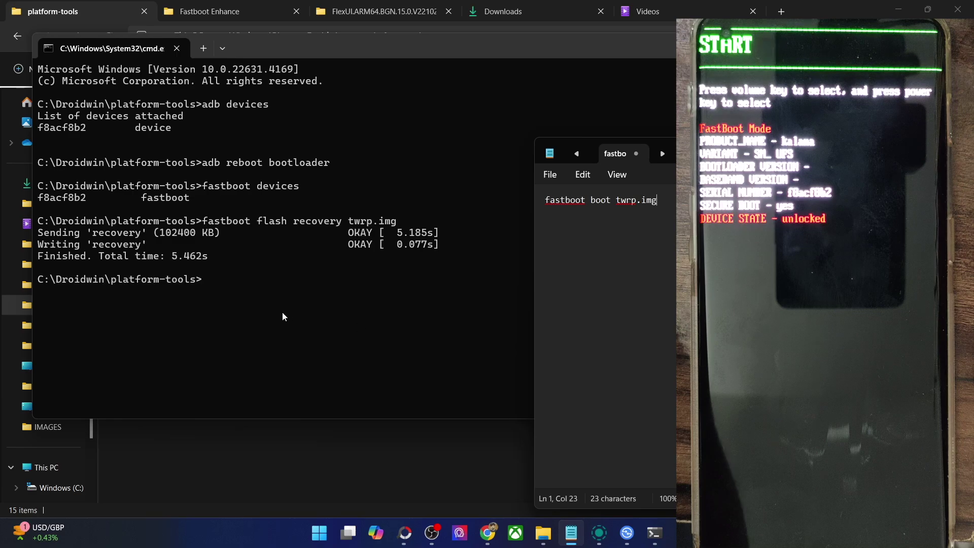
double_click(594, 202)
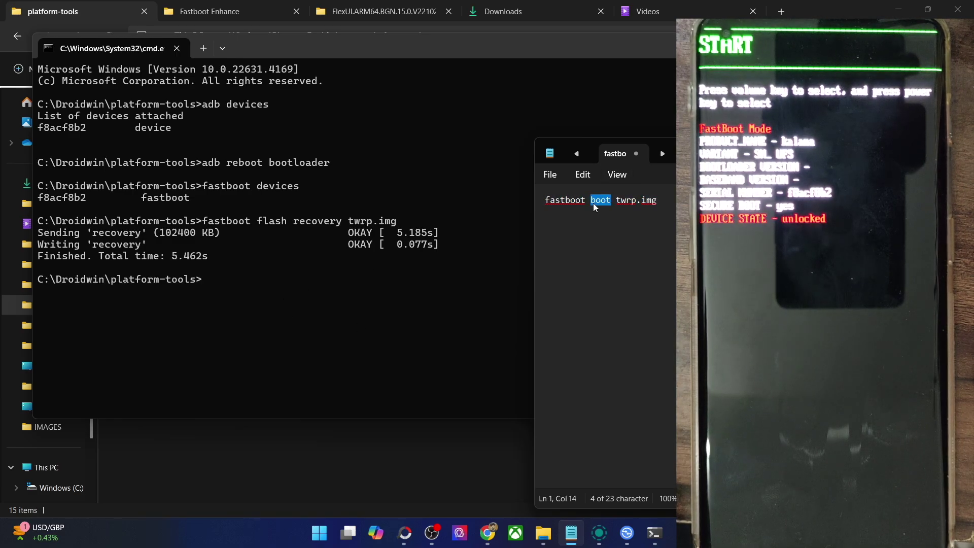
triple_click(593, 203)
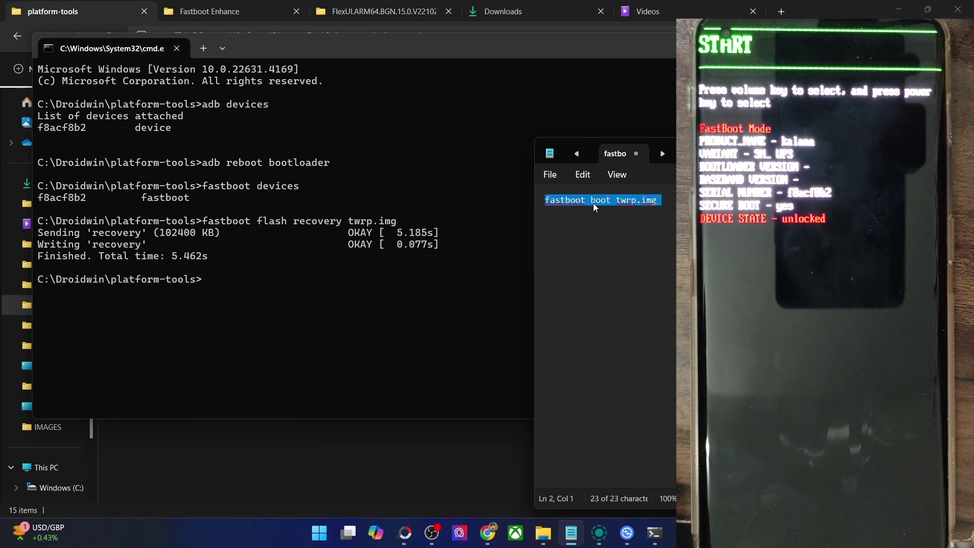
- Run fastboot reboot recovery in the Command Prompt, and highlight the boot command again in Notepad
click(248, 276)
text(fastboot reboot recov)
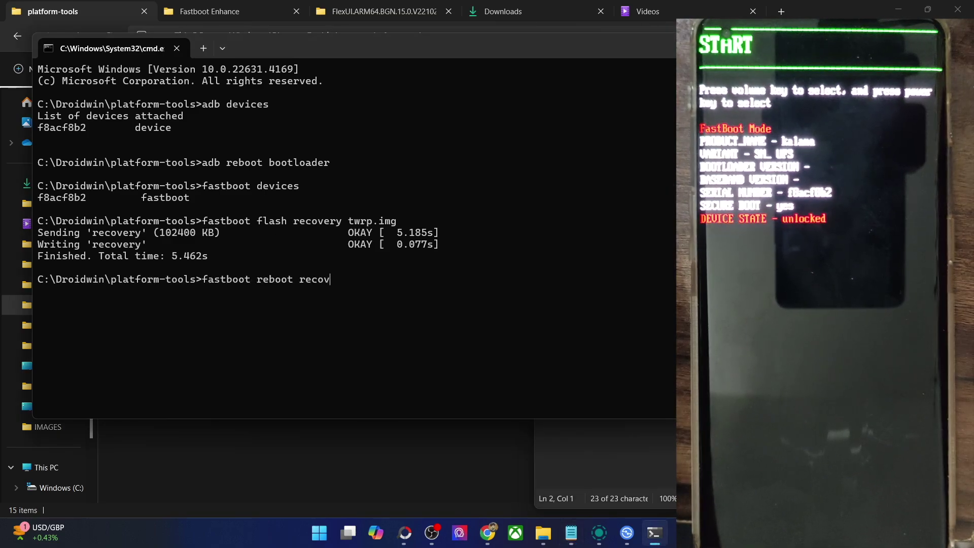
text(ery)
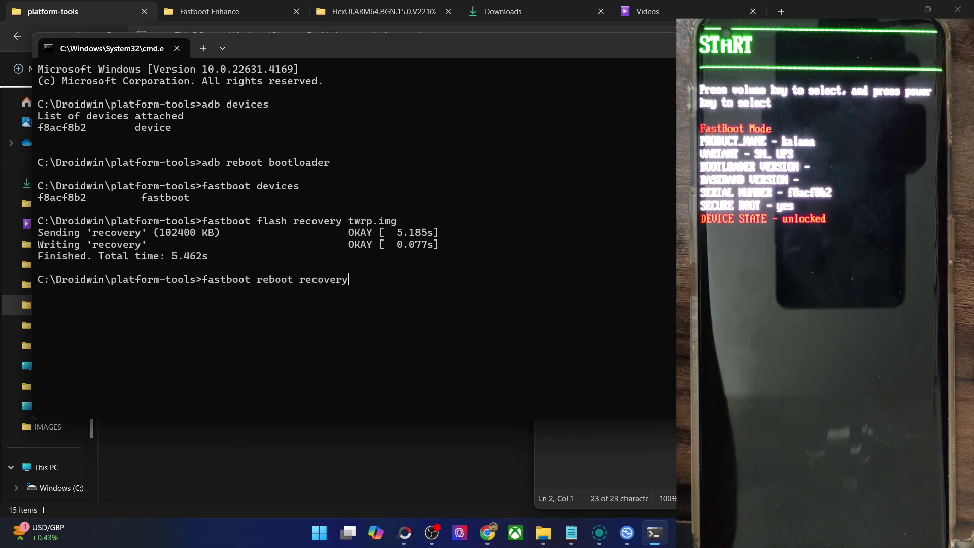
key(Return)
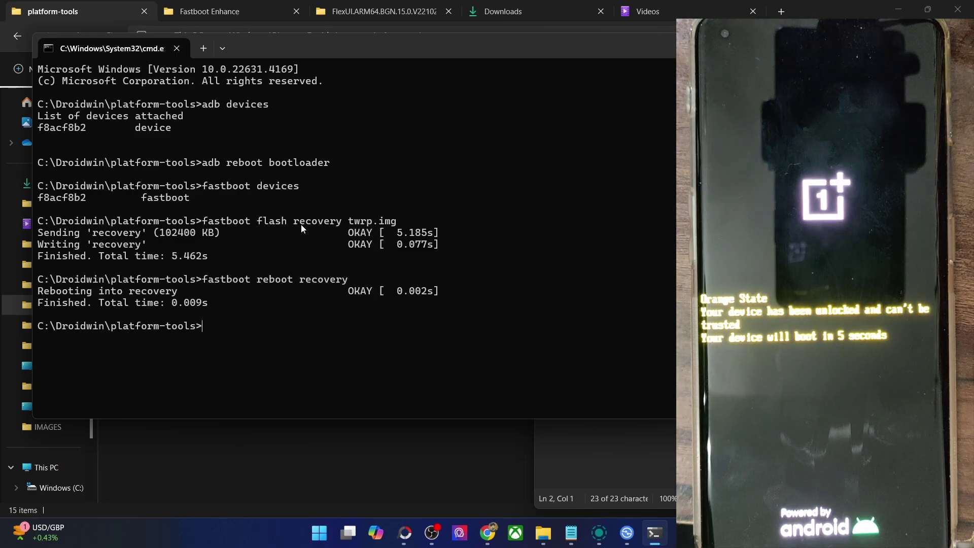
key(alt+Tab)
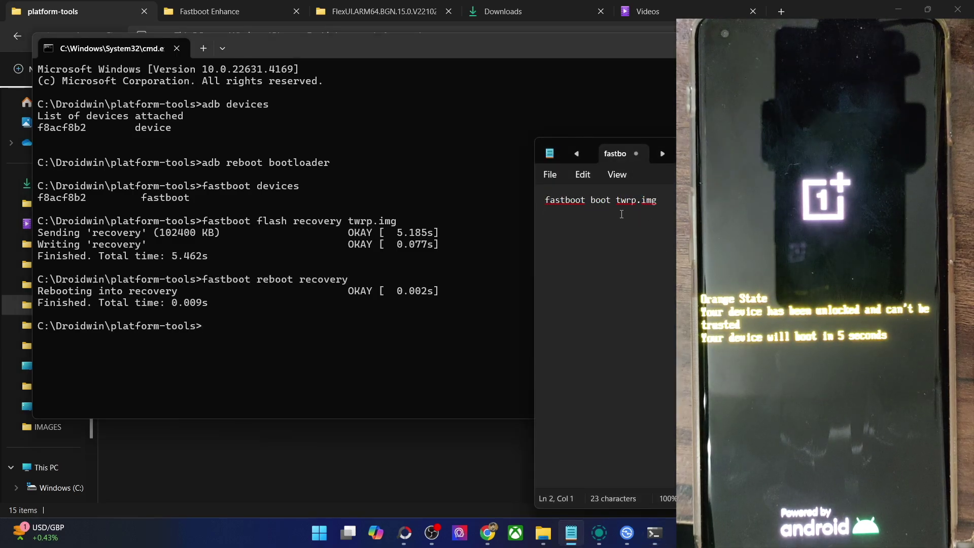
triple_click(606, 200)
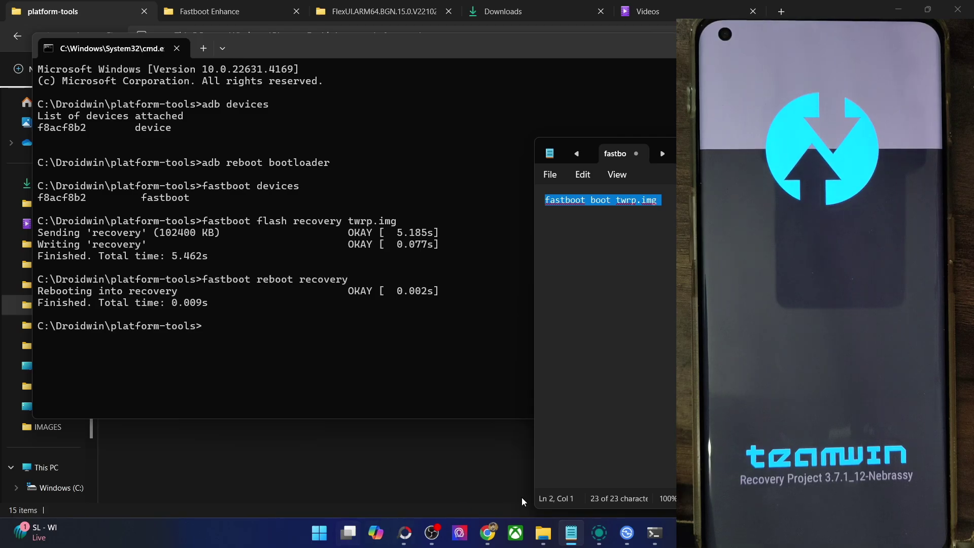
- In Chrome, look over the GSI root guide's introduction and the TWRP installation guide's steps and table of contents
mouse_move(488, 533)
click(553, 481)
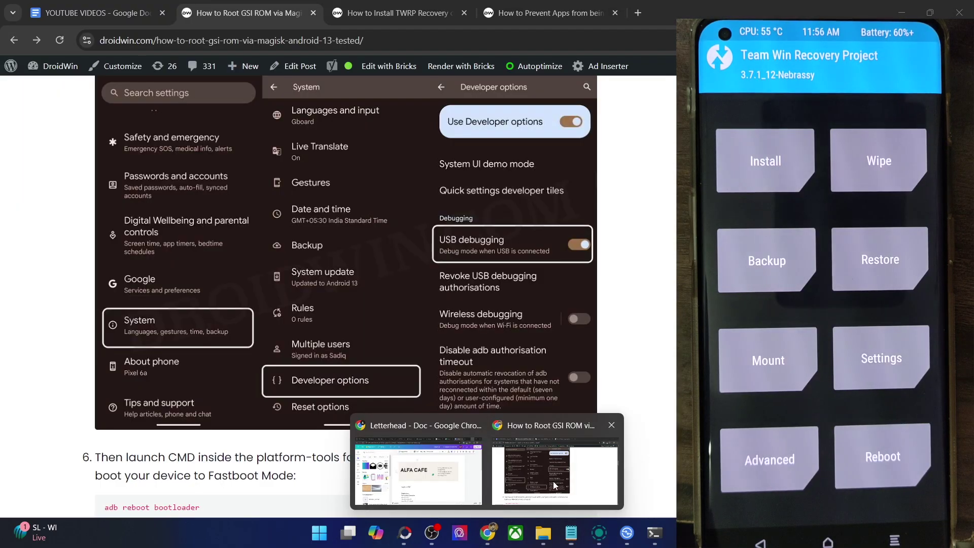
scroll(512, 258, down, 5)
key(Home)
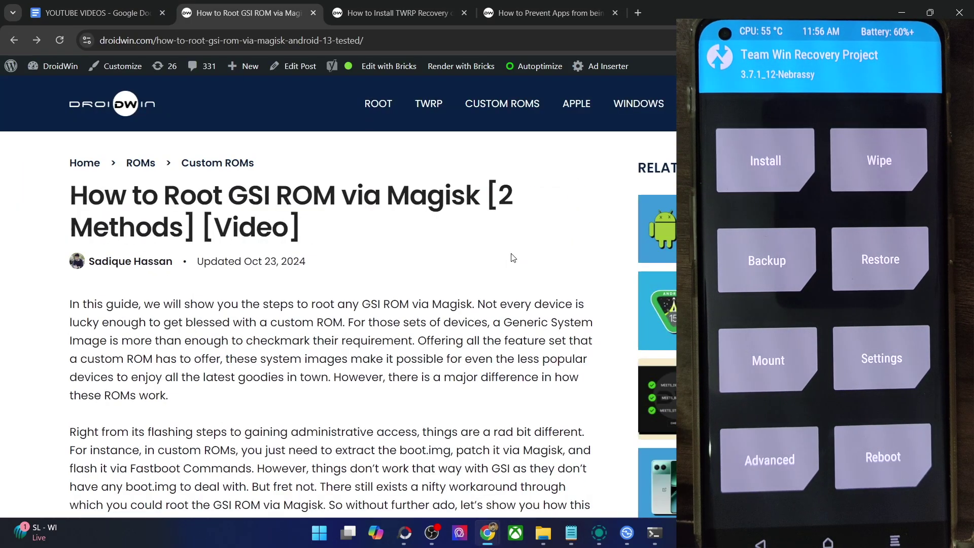
scroll(512, 257, down, 5)
scroll(513, 257, down, 5)
click(431, 13)
scroll(491, 457, up, 1)
scroll(492, 471, up, 20)
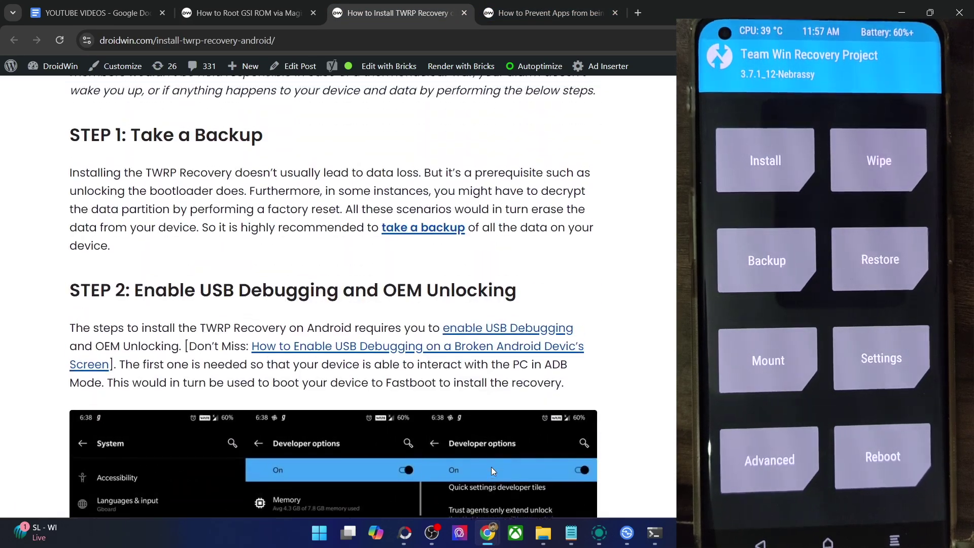
scroll(491, 466, up, 20)
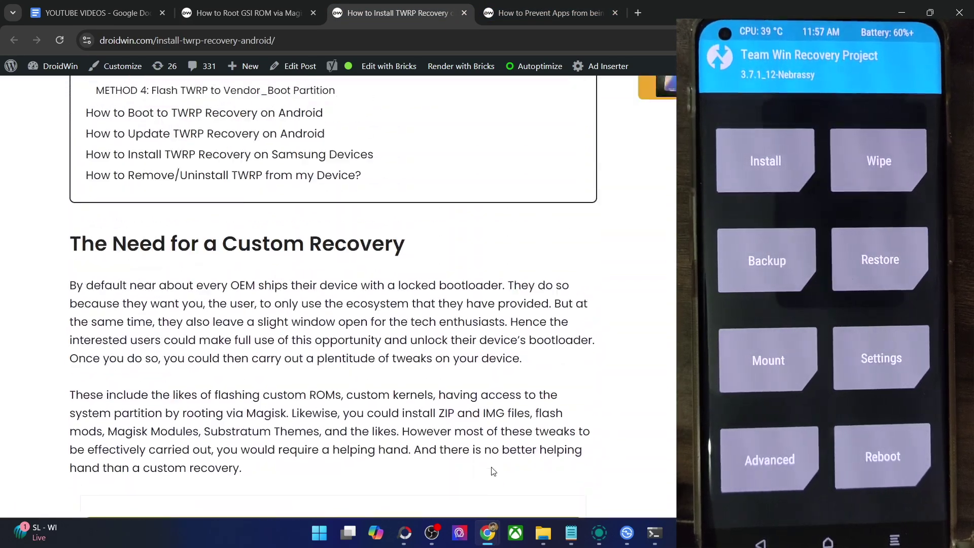
scroll(335, 317, down, 3)
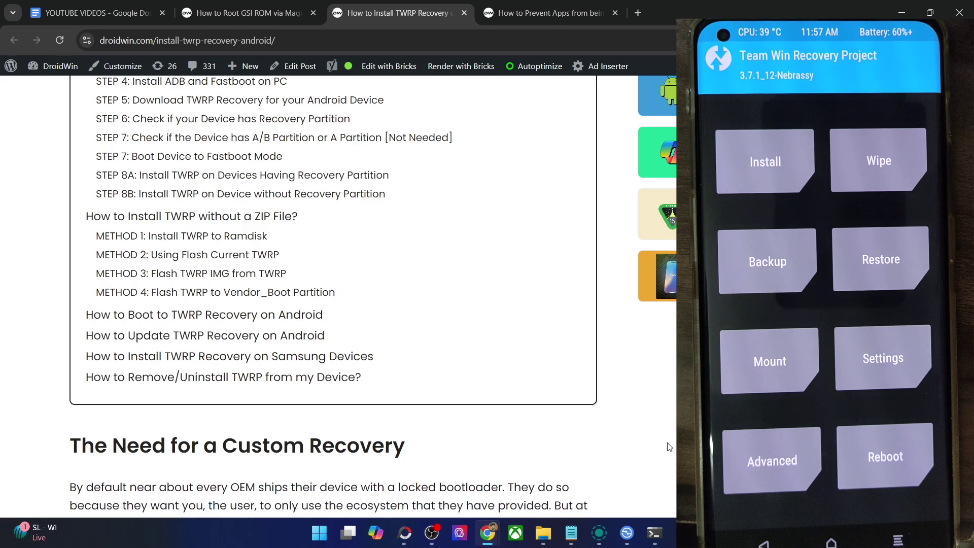
- Check the flashing and reboot output in the Command Prompt, and return to the GSI root guide in Chrome
mouse_move(655, 533)
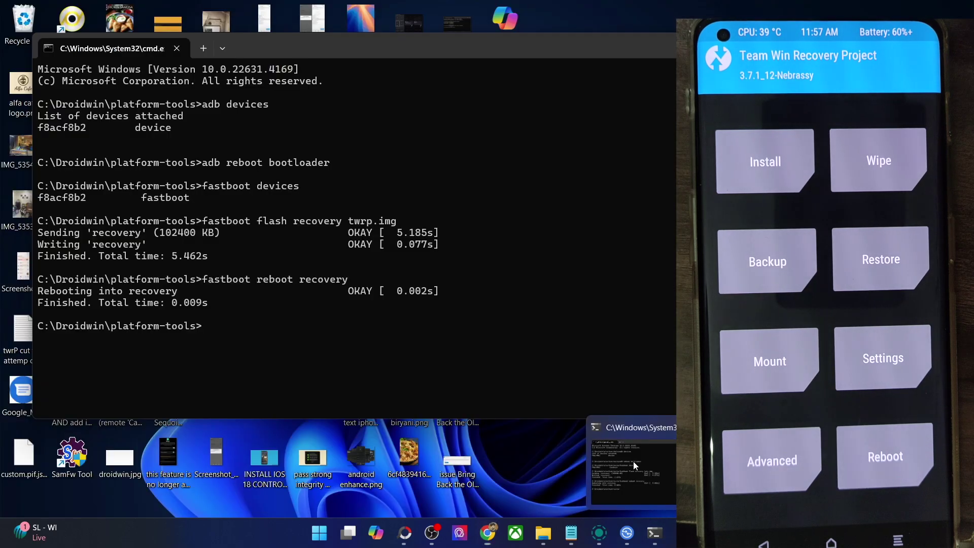
click(634, 461)
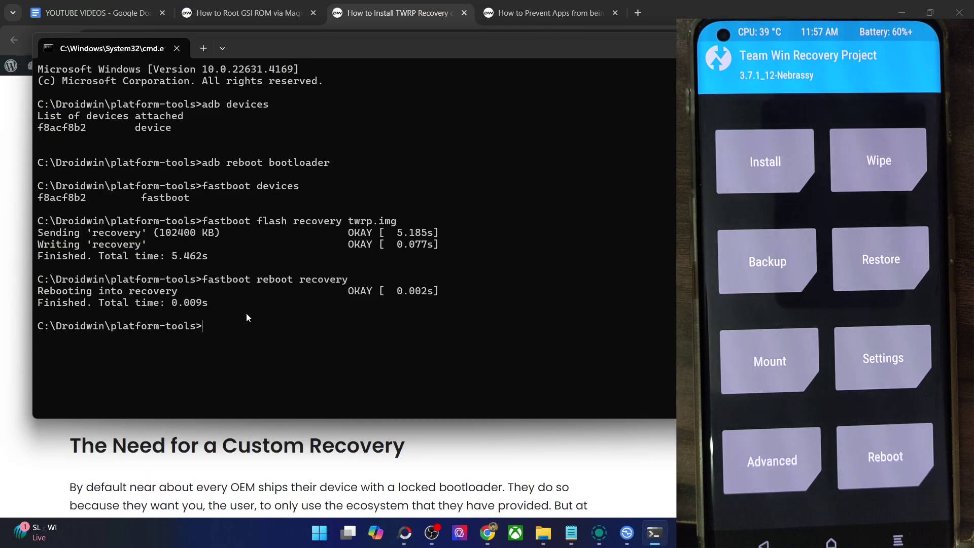
click(255, 432)
click(247, 14)
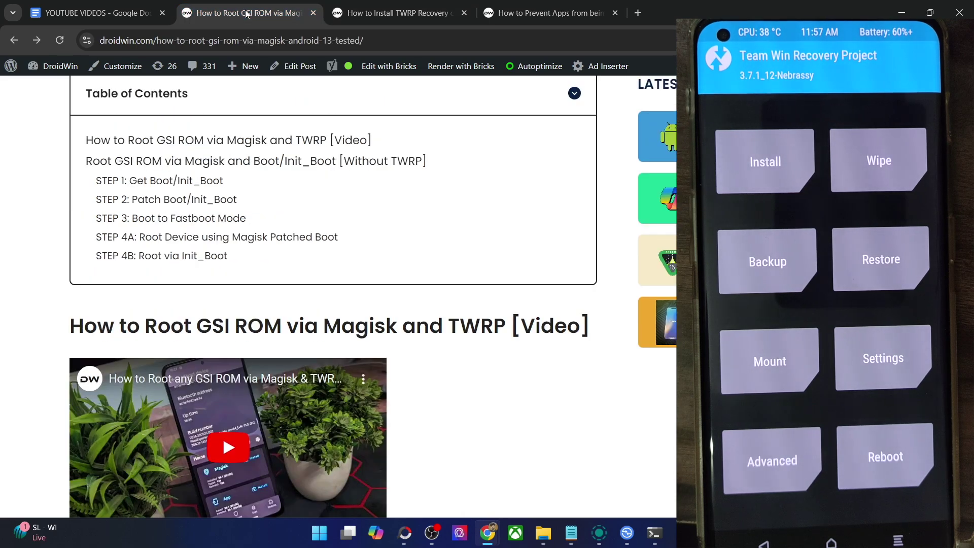
- In File Explorer, copy Root Checker_6.5.3.apk and com.termux_118.apk from the APKs folder to the CPH2447 phone's internal shared storage
mouse_move(543, 533)
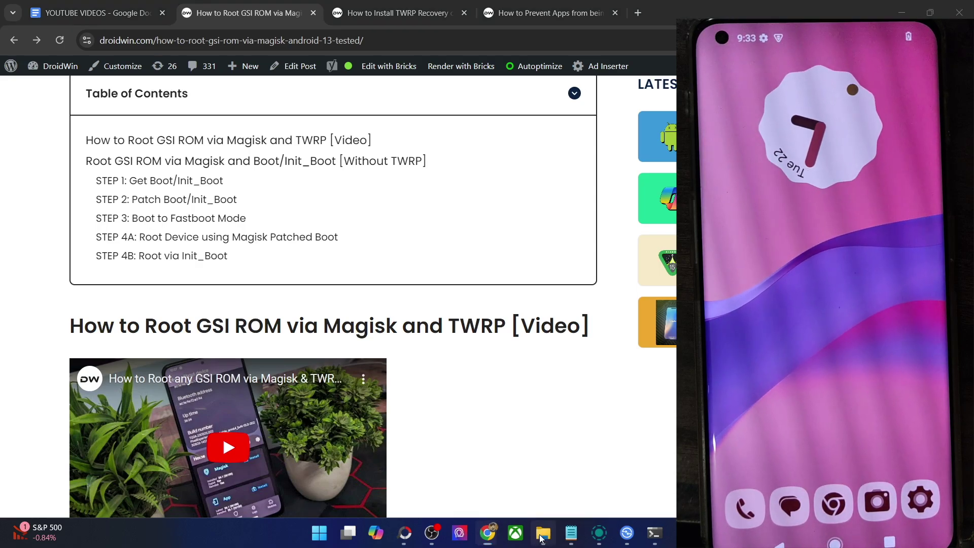
click(543, 532)
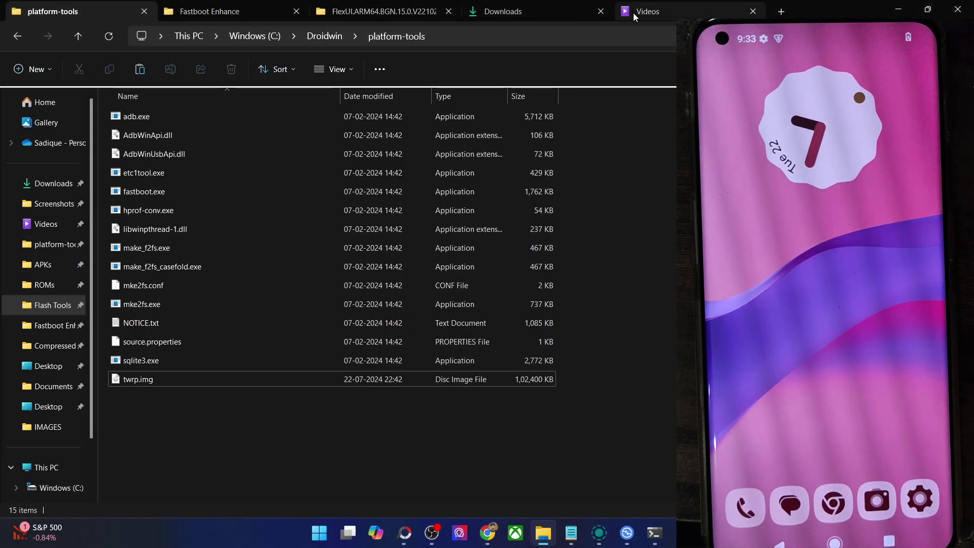
click(346, 8)
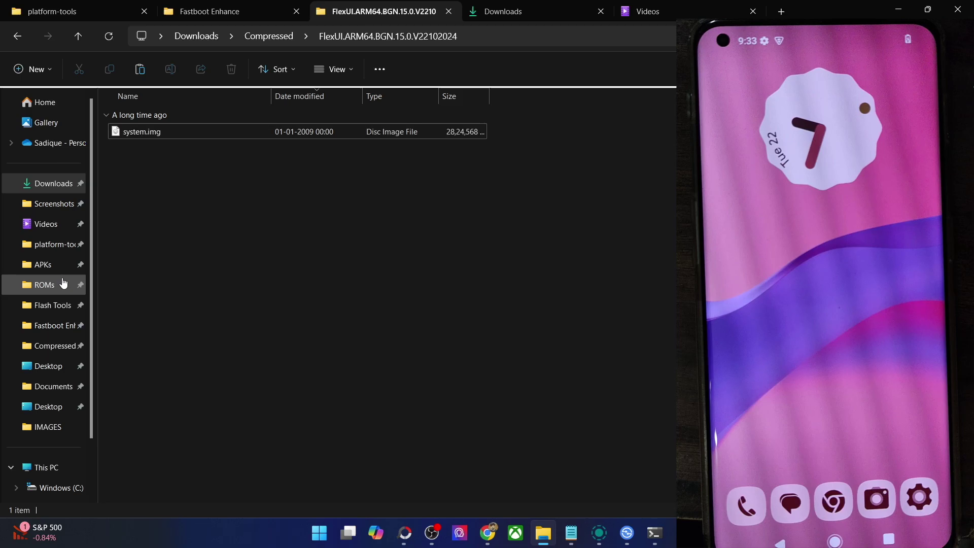
click(56, 266)
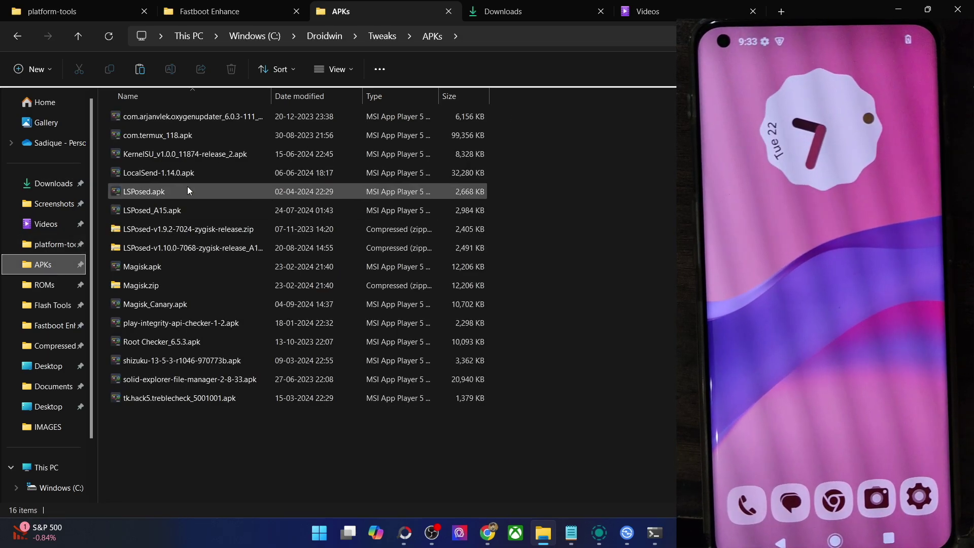
click(151, 342)
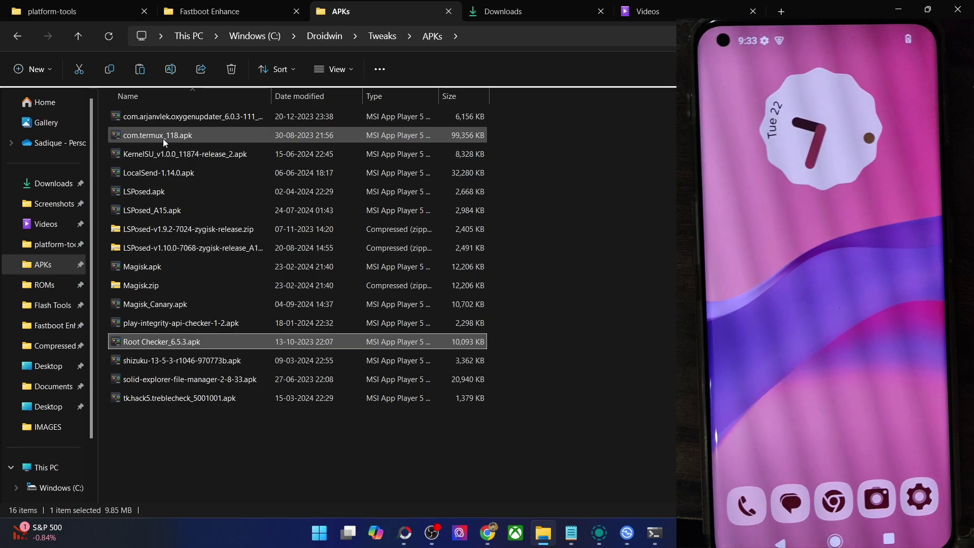
ctrl+click(163, 136)
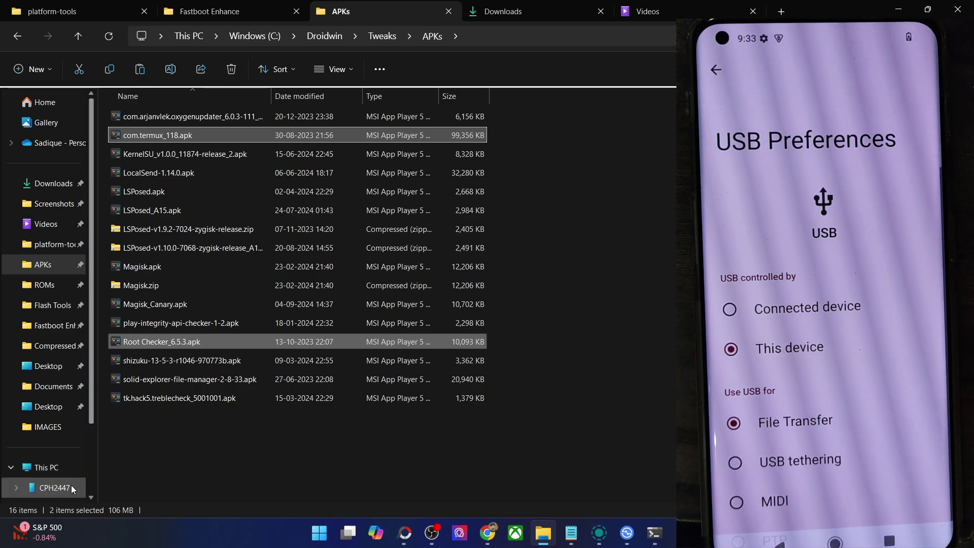
click(72, 487)
double_click(176, 112)
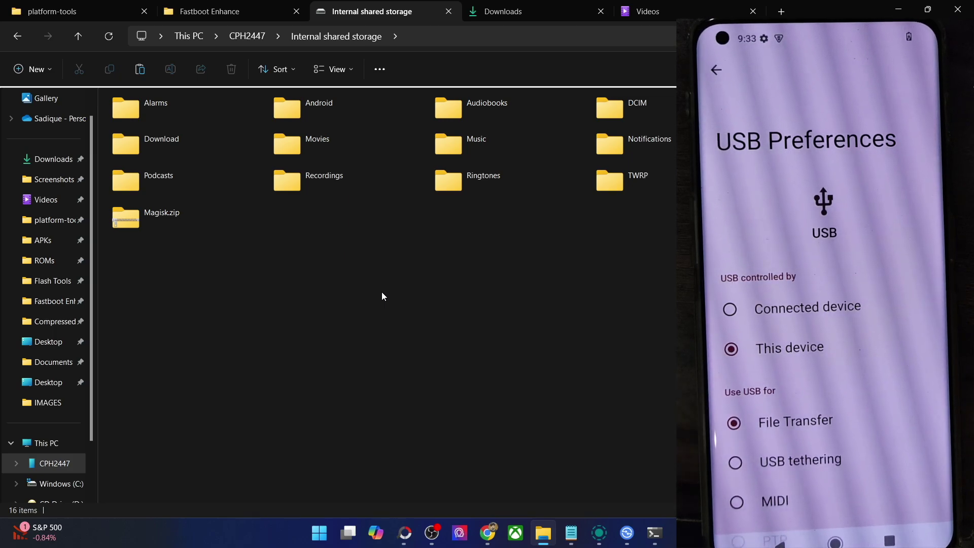
key(ctrl+v)
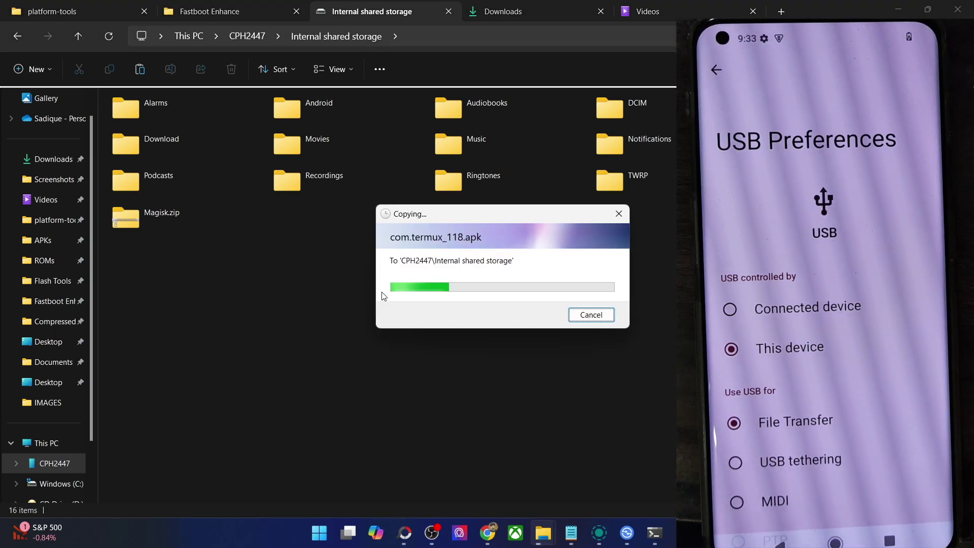
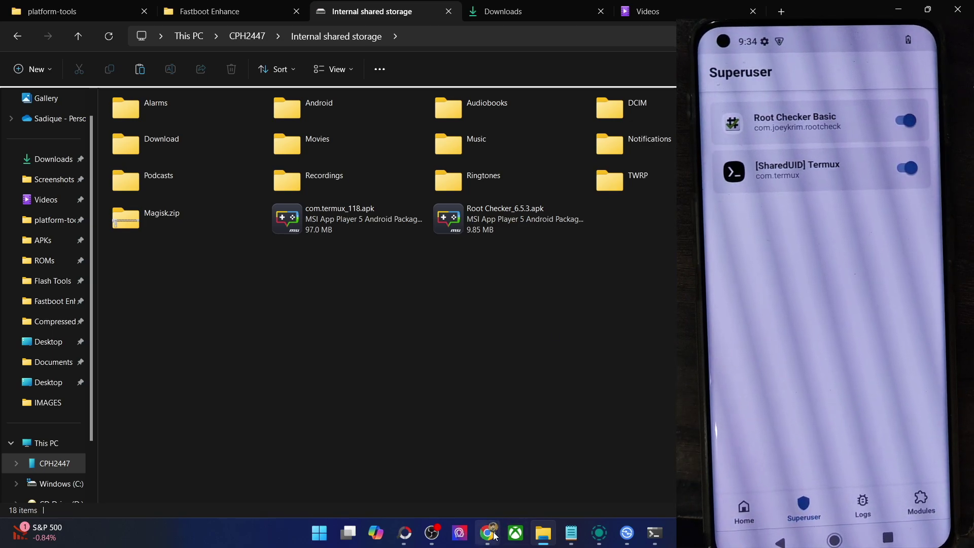
- In Chrome, return to the GSI root guide, highlight TWRP in the video section heading, and view the table of contents
click(488, 533)
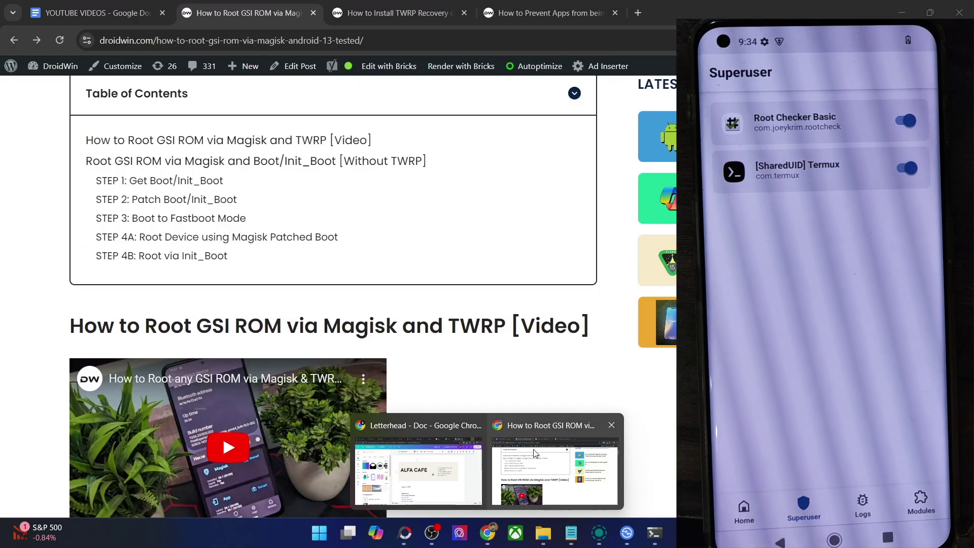
click(536, 453)
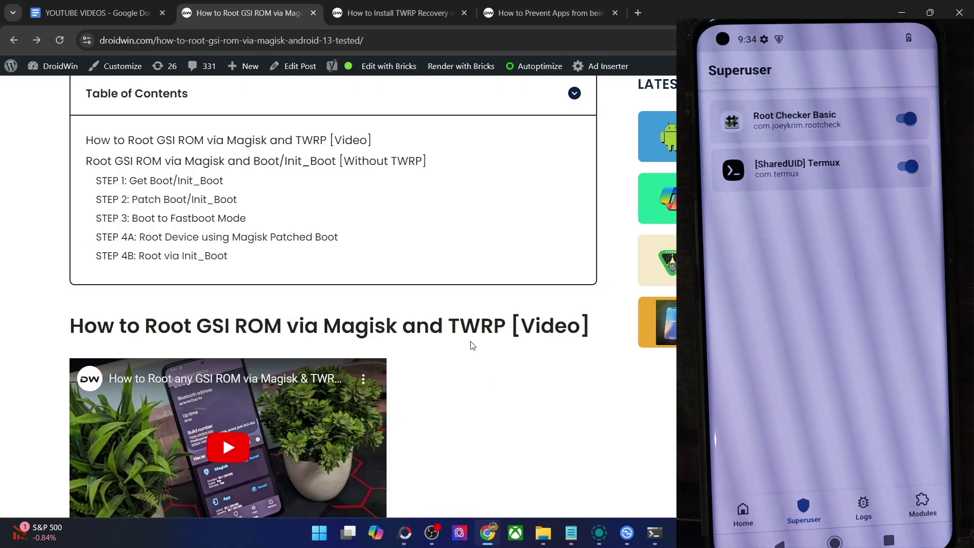
double_click(469, 324)
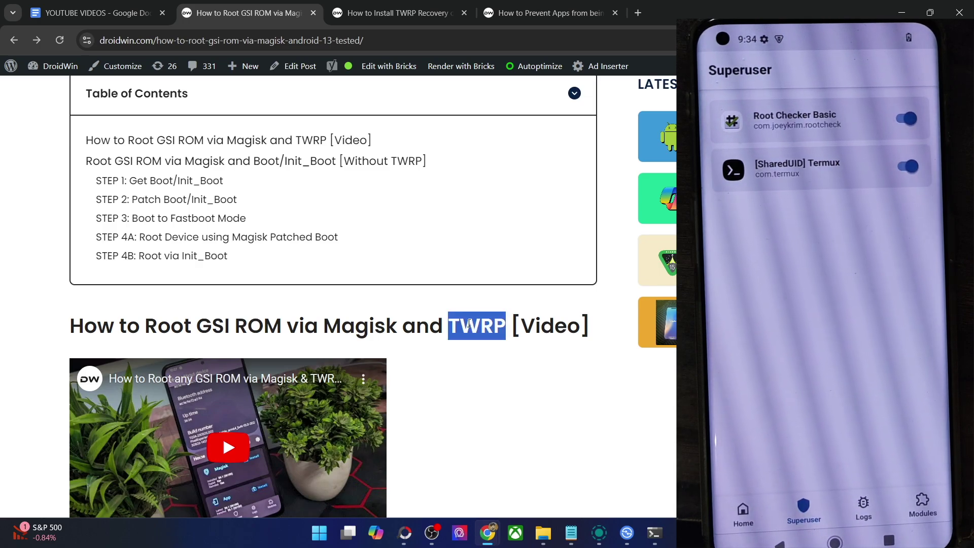
scroll(470, 323, up, 1)
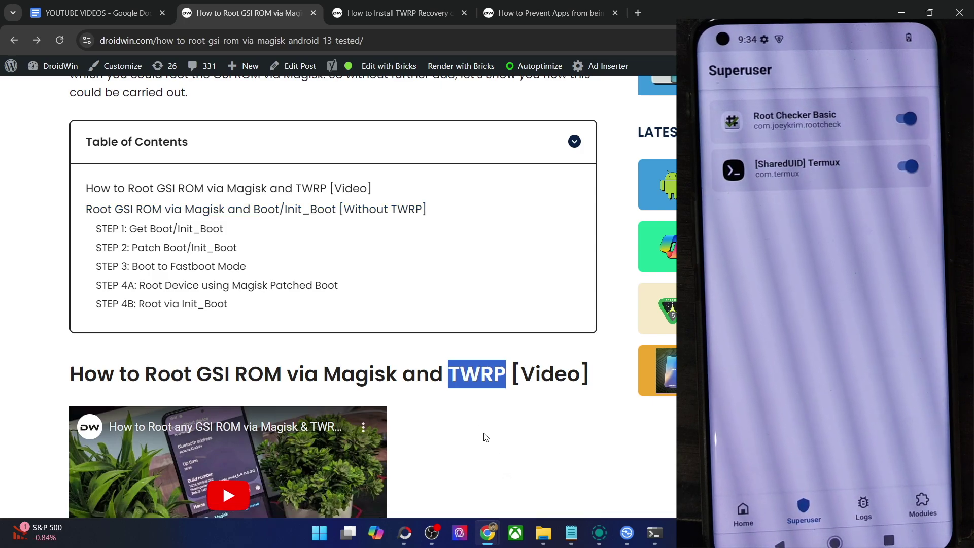
- In the guide, jump to the section on rooting via Magisk and Boot/Init_Boot without TWRP and read its introduction and STEP 1
click(486, 438)
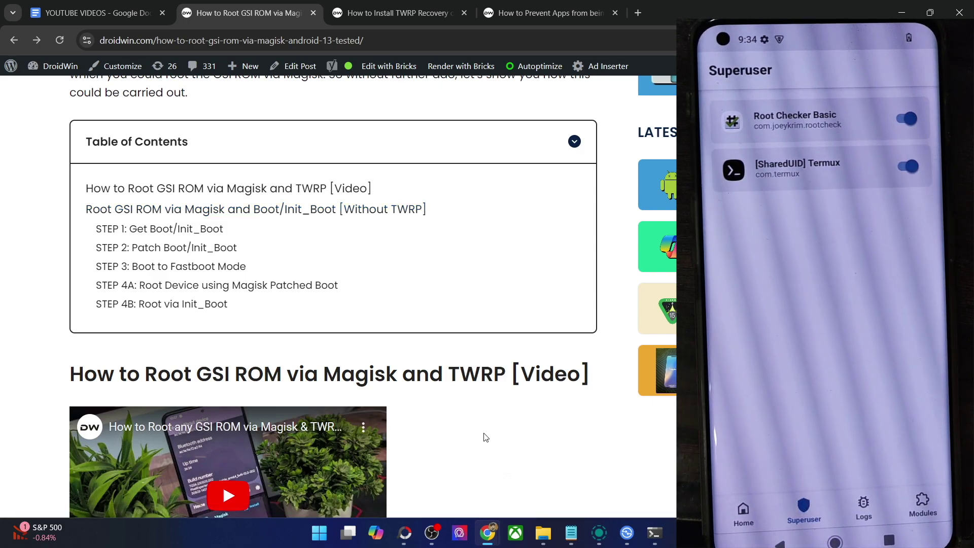
scroll(486, 437, down, 1)
click(250, 184)
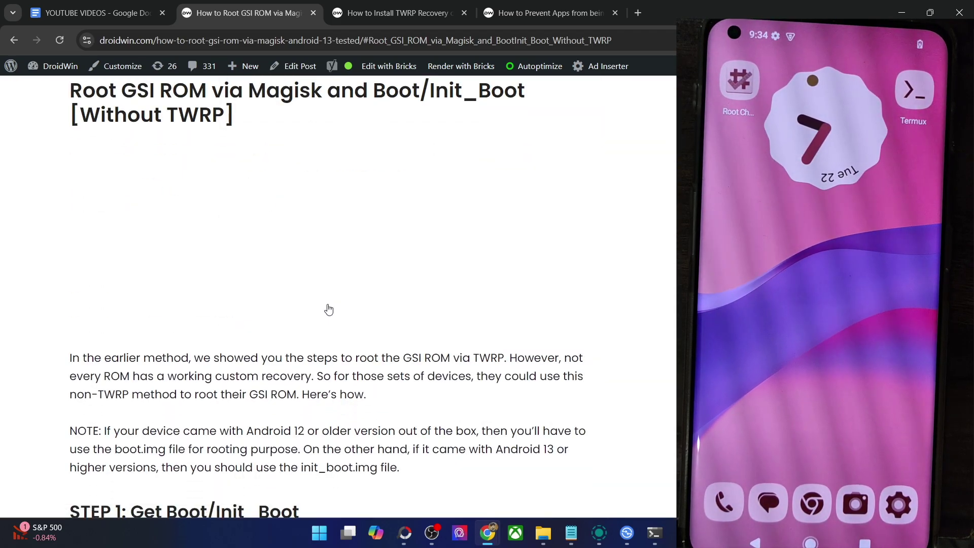
scroll(329, 308, down, 5)
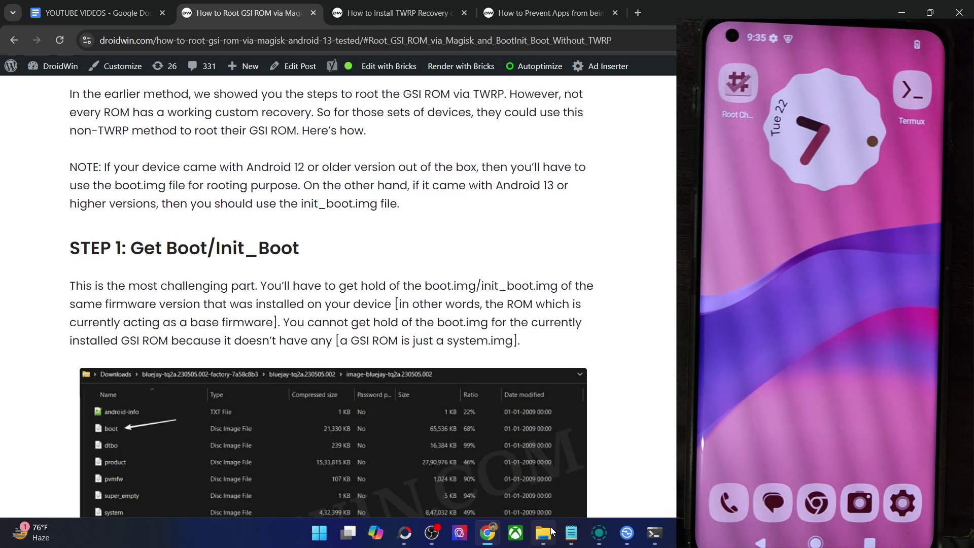
- In File Explorer, browse the ROMs folder to the CPH2447export_11_A.11 firmware folder inside ONEPLUS 11 UNBRICK
click(543, 534)
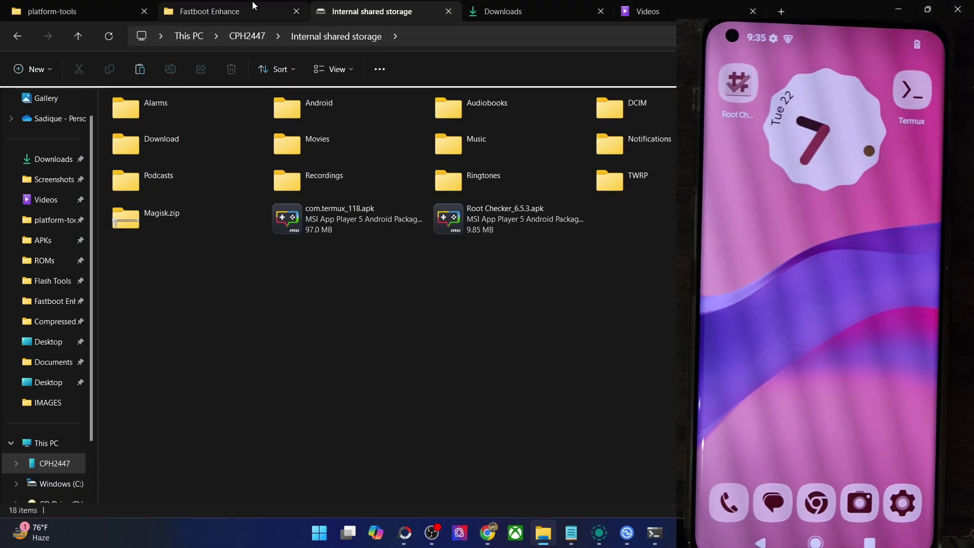
click(251, 2)
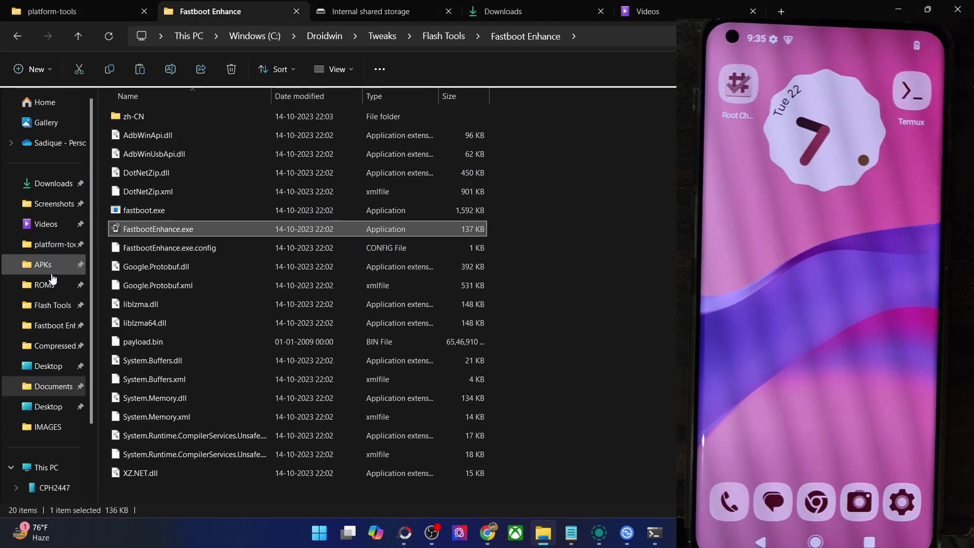
click(51, 285)
double_click(172, 135)
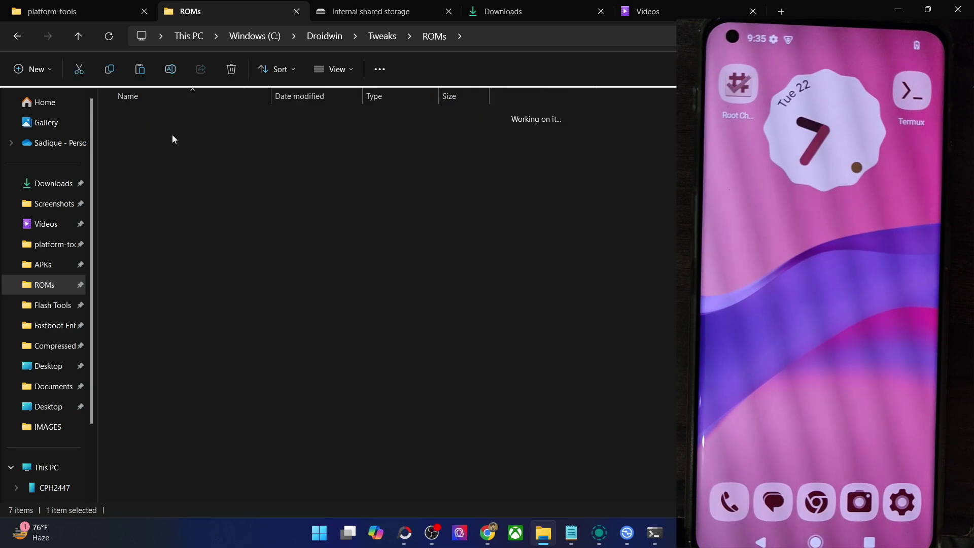
double_click(186, 118)
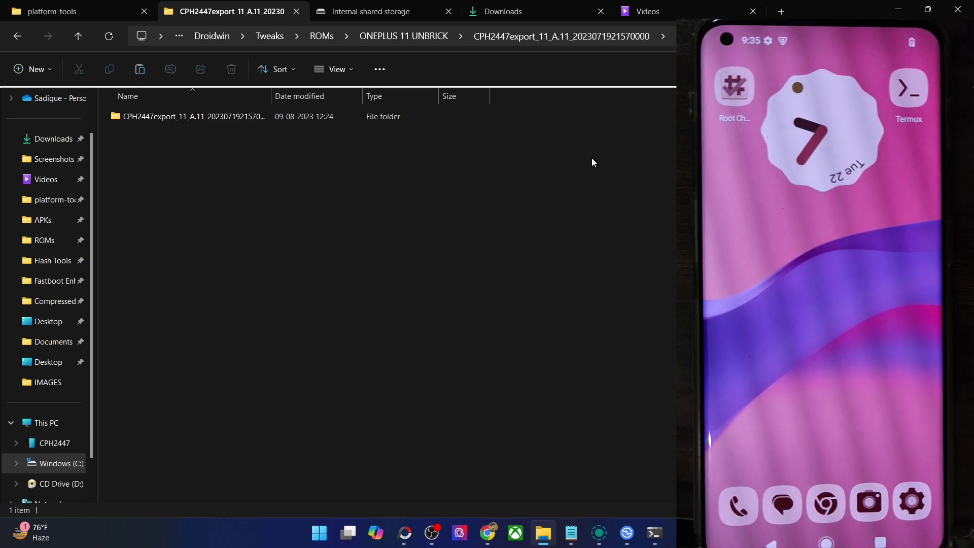
- In Downloads, open the bluejay-ap2a.240805.005.f1 factory firmware's image zip and locate boot.img inside it
click(531, 12)
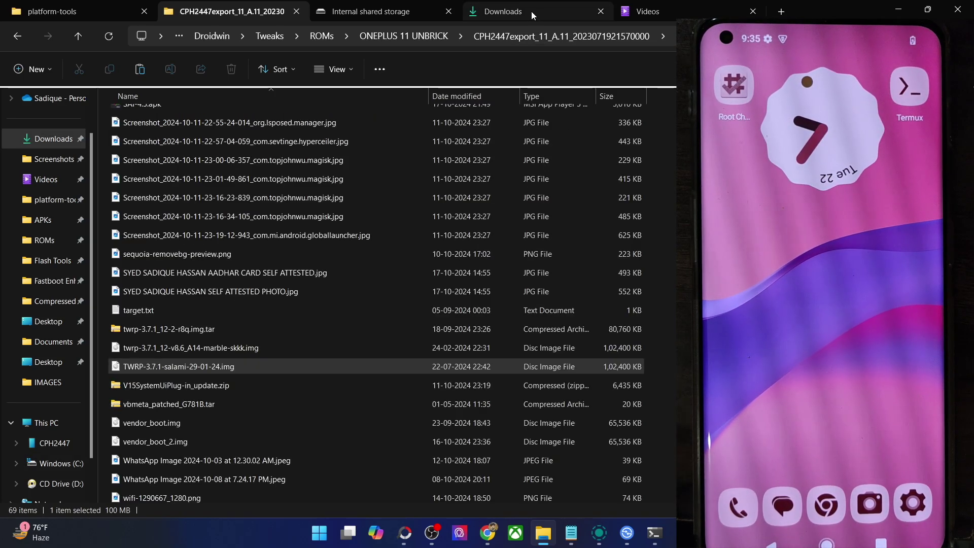
scroll(264, 237, up, 15)
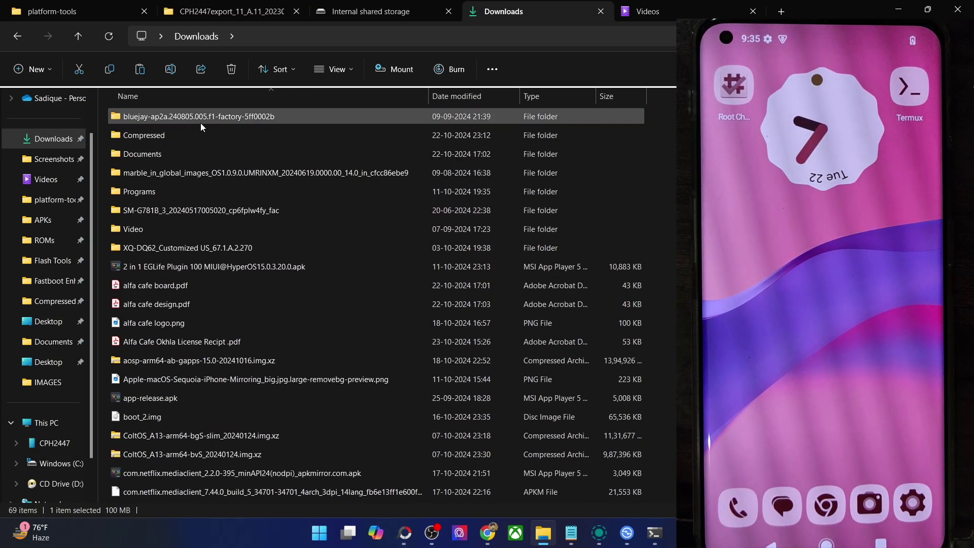
double_click(200, 120)
double_click(203, 130)
double_click(159, 174)
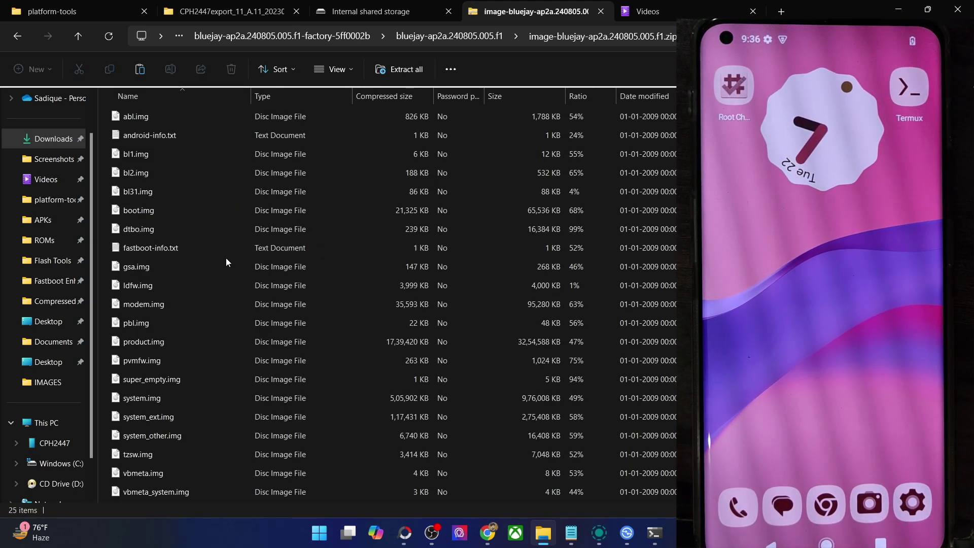
click(175, 210)
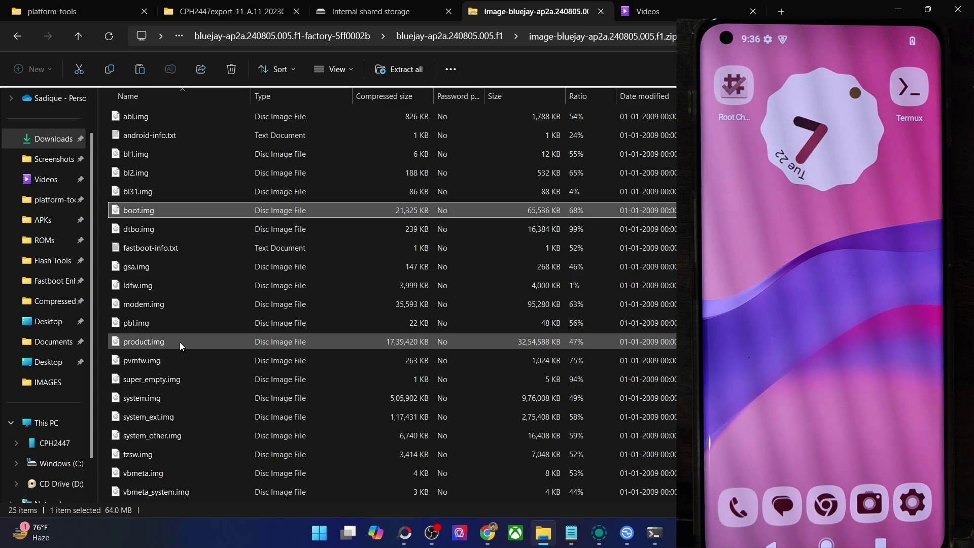
scroll(179, 342, down, 1)
scroll(180, 342, up, 1)
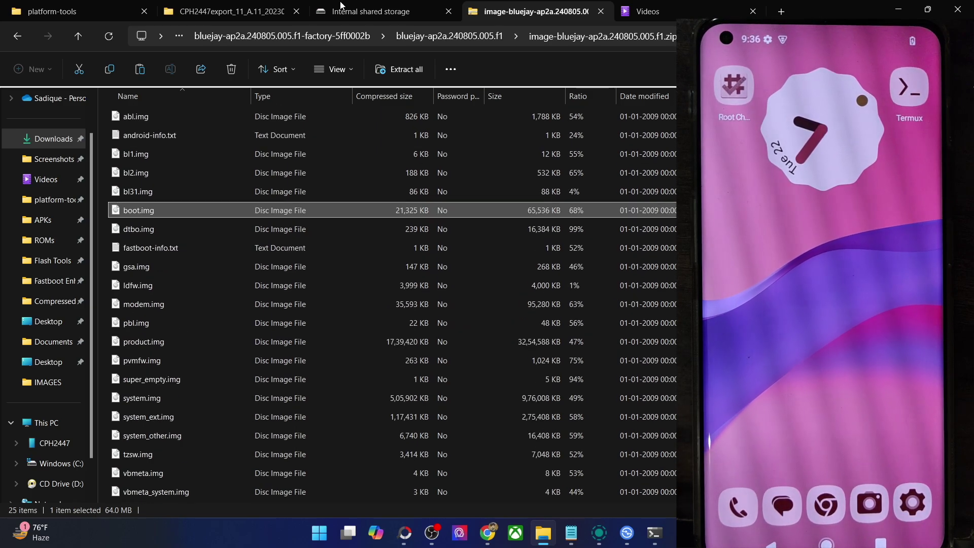
- Return to Downloads and locate boot.img in the images folder of the marble_in_global_images firmware
click(18, 37)
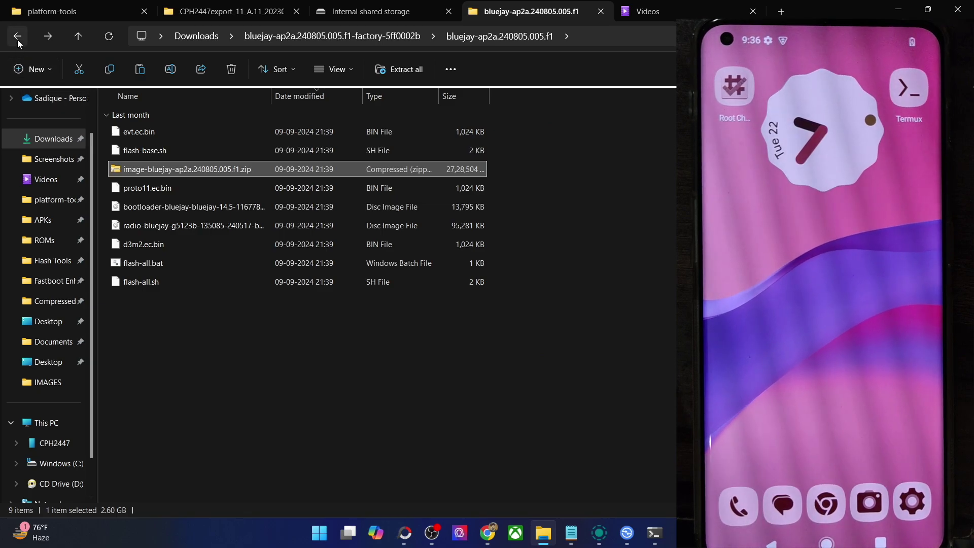
click(18, 41)
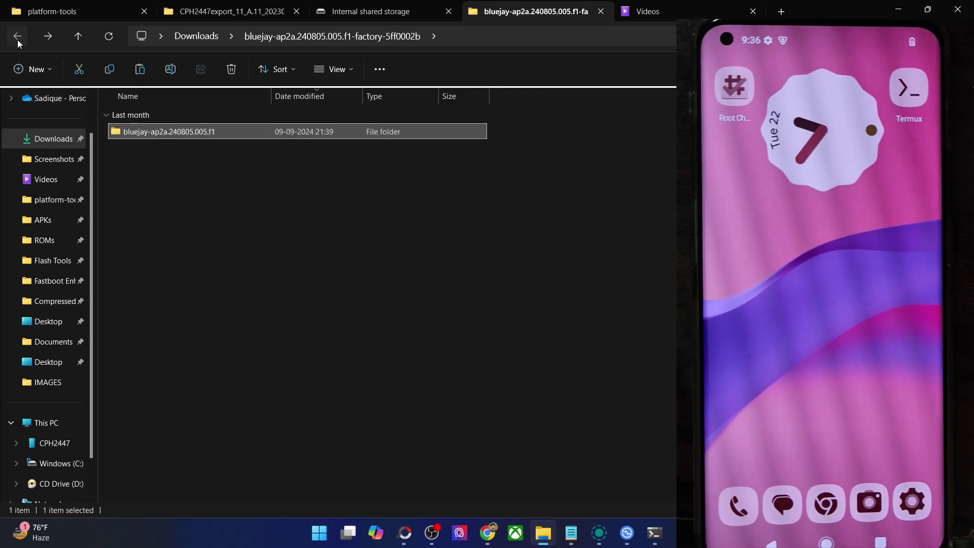
click(19, 41)
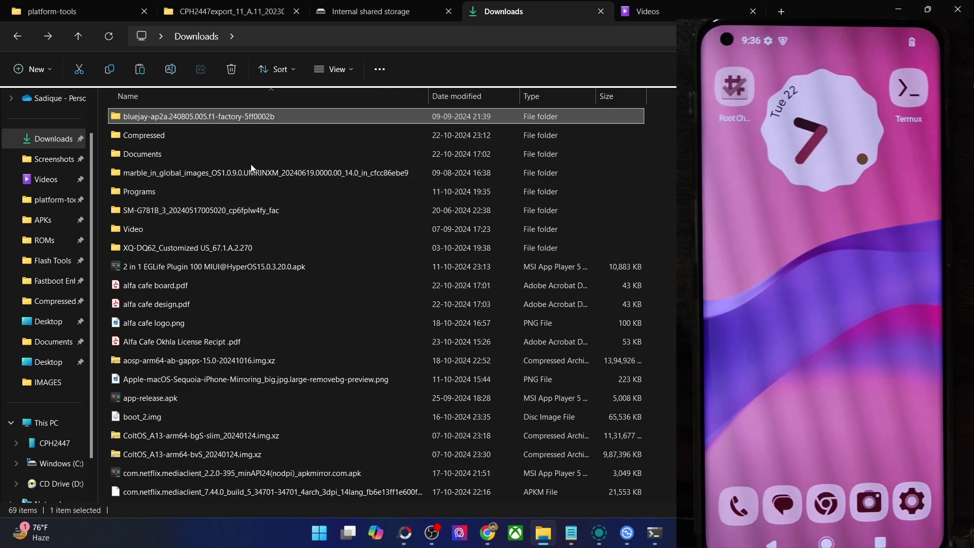
double_click(250, 167)
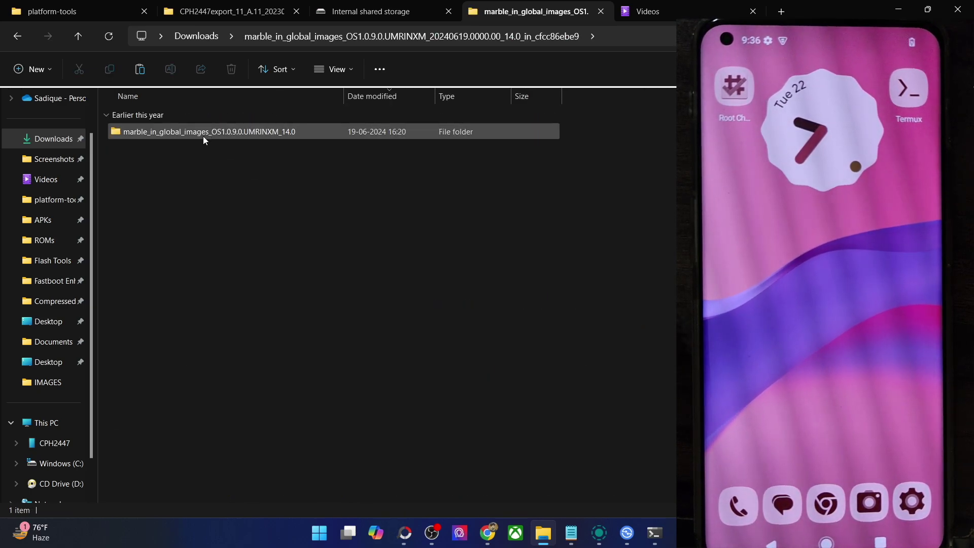
double_click(203, 133)
click(143, 300)
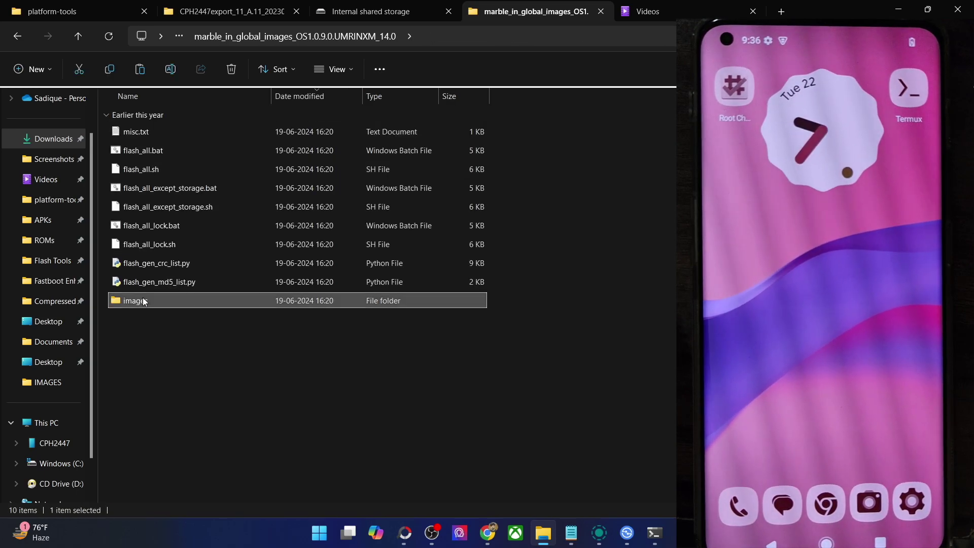
double_click(143, 300)
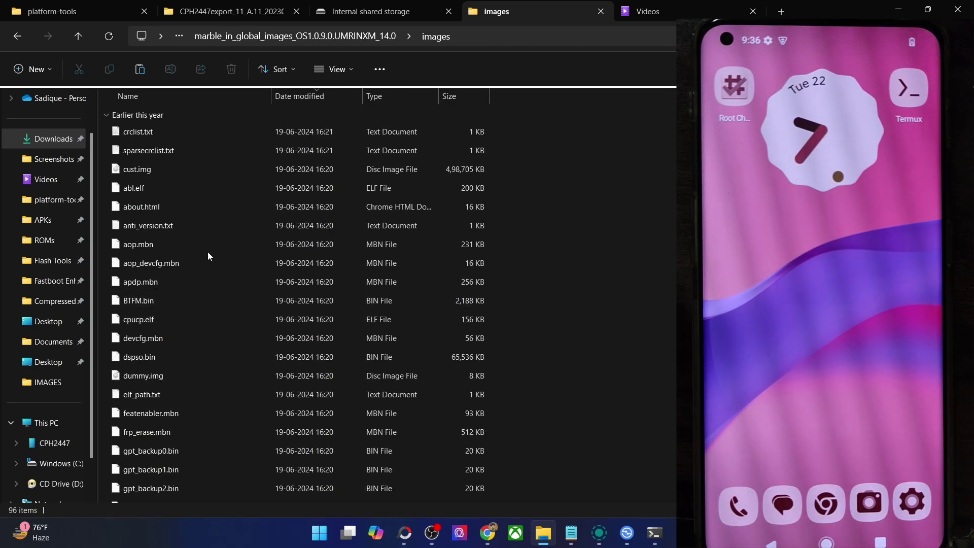
scroll(206, 252, down, 20)
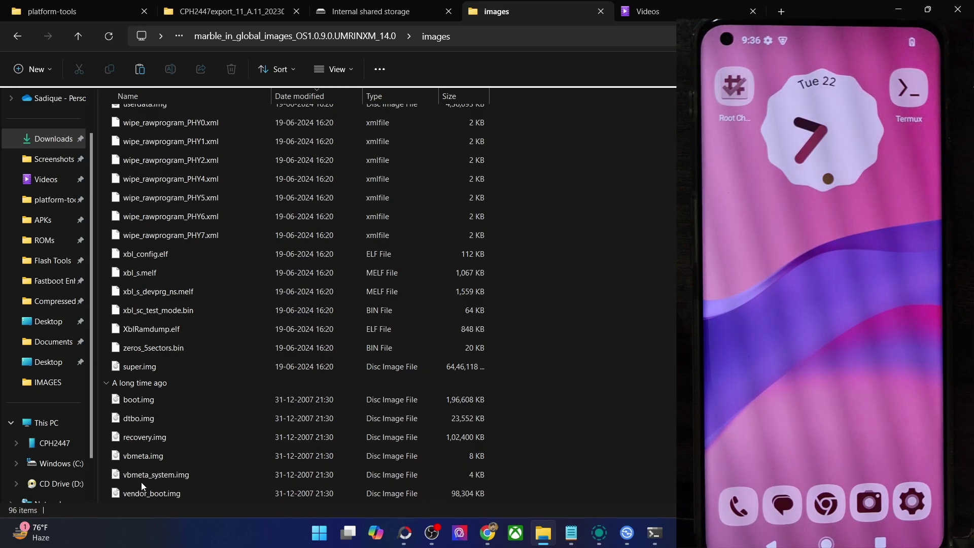
click(142, 400)
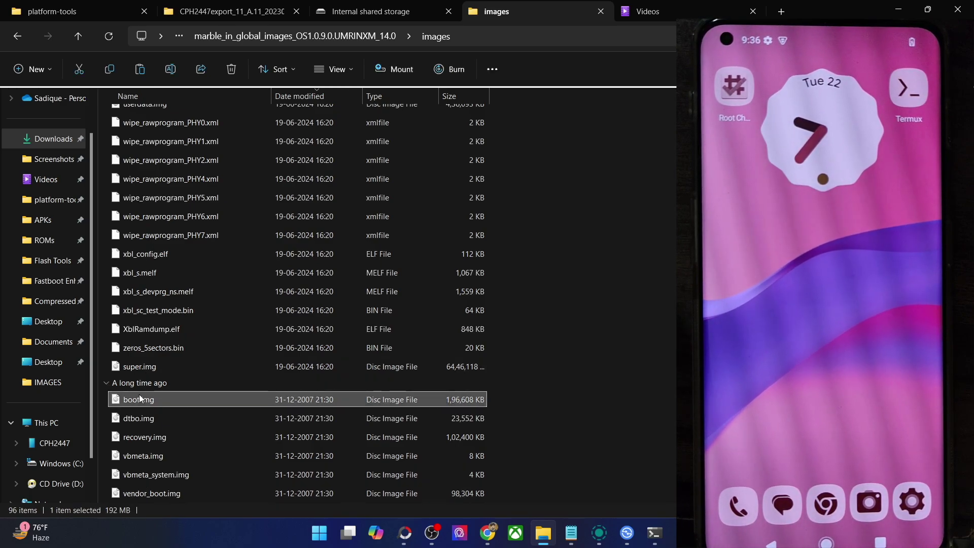
- Launch FastbootEnhance.exe from the Fastboot Enhance folder and load payload.bin into its Payload Dumper
click(255, 6)
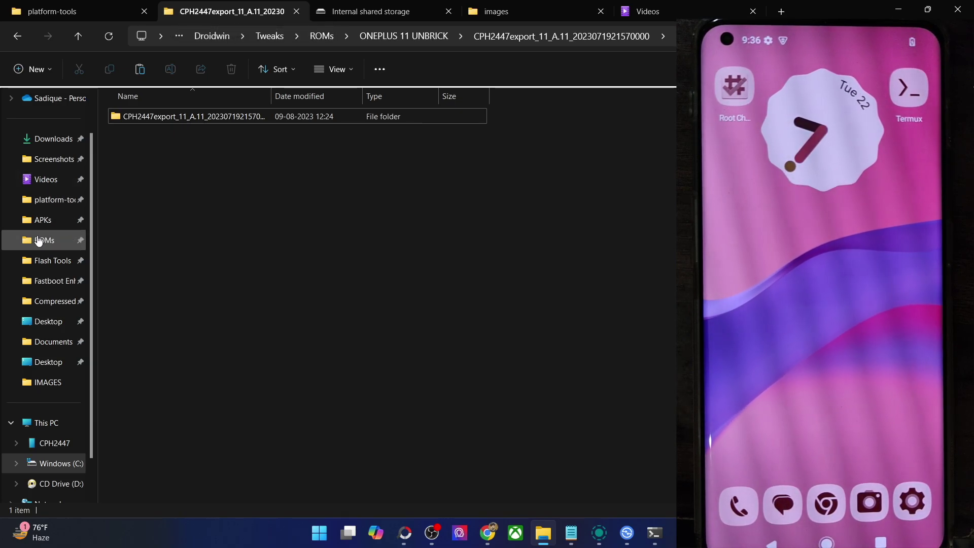
click(45, 281)
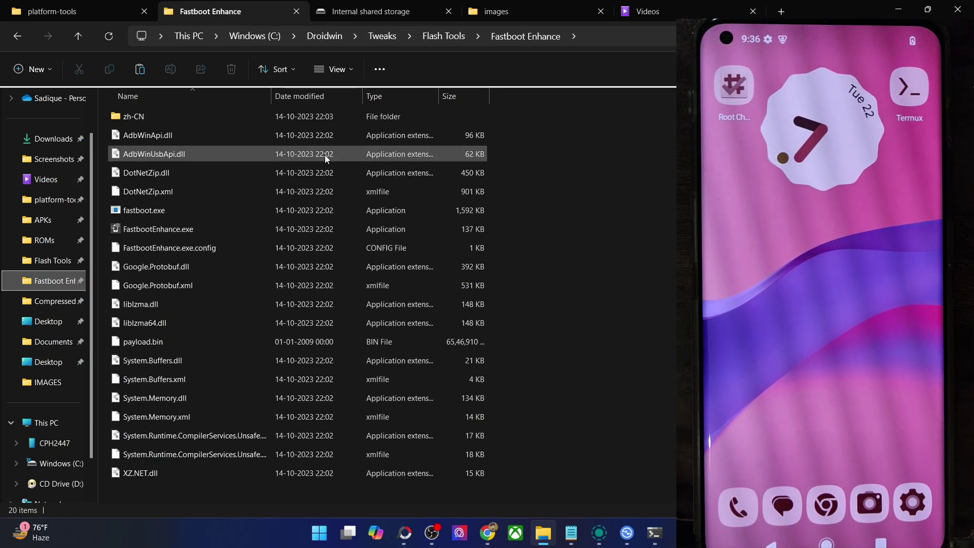
click(136, 229)
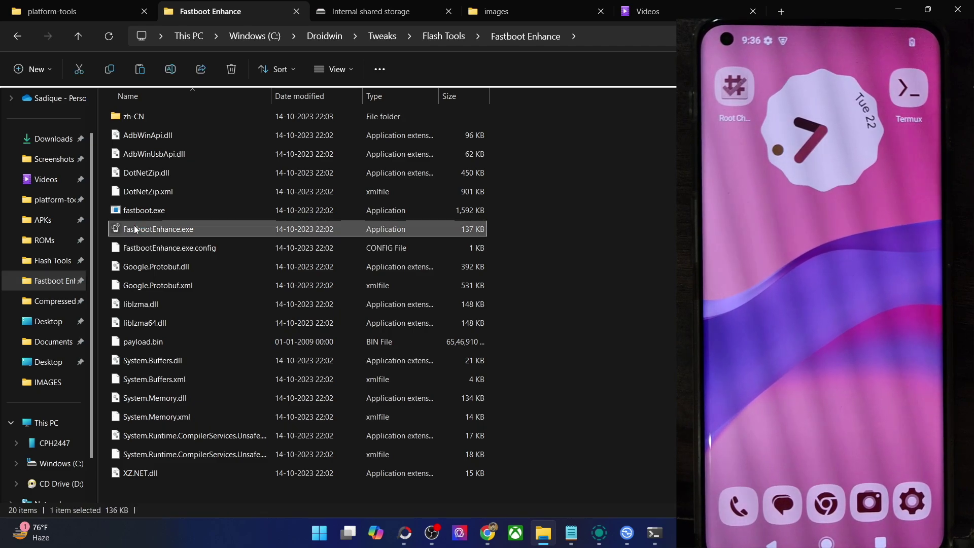
double_click(136, 229)
click(399, 143)
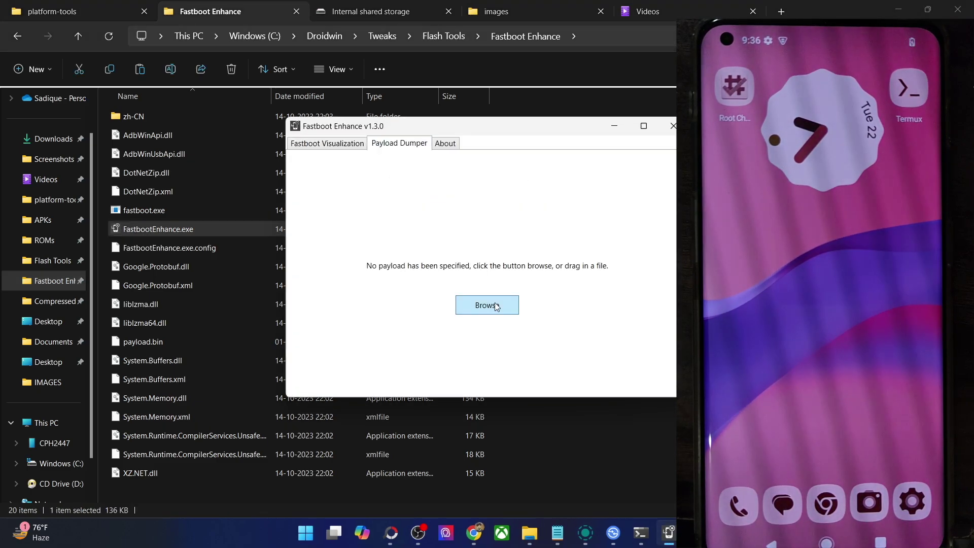
click(495, 305)
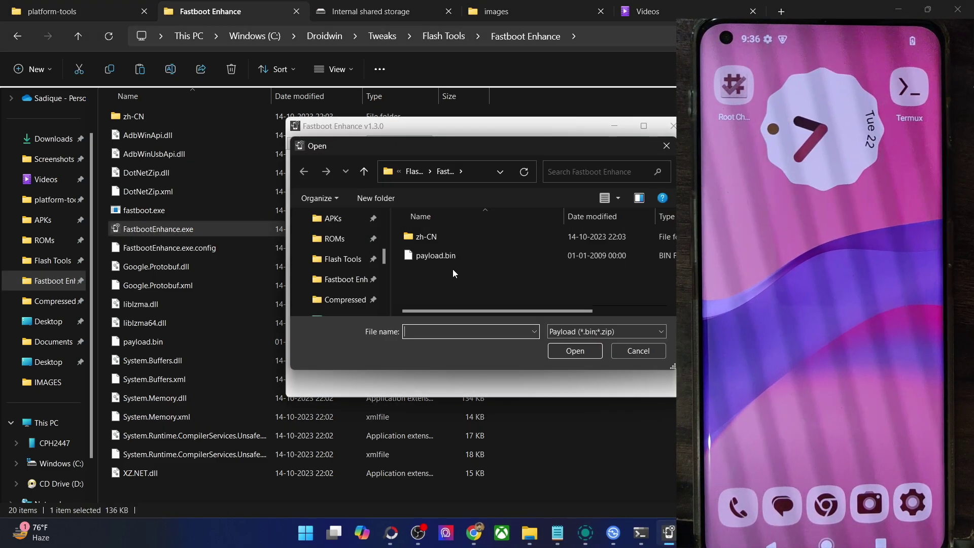
click(448, 259)
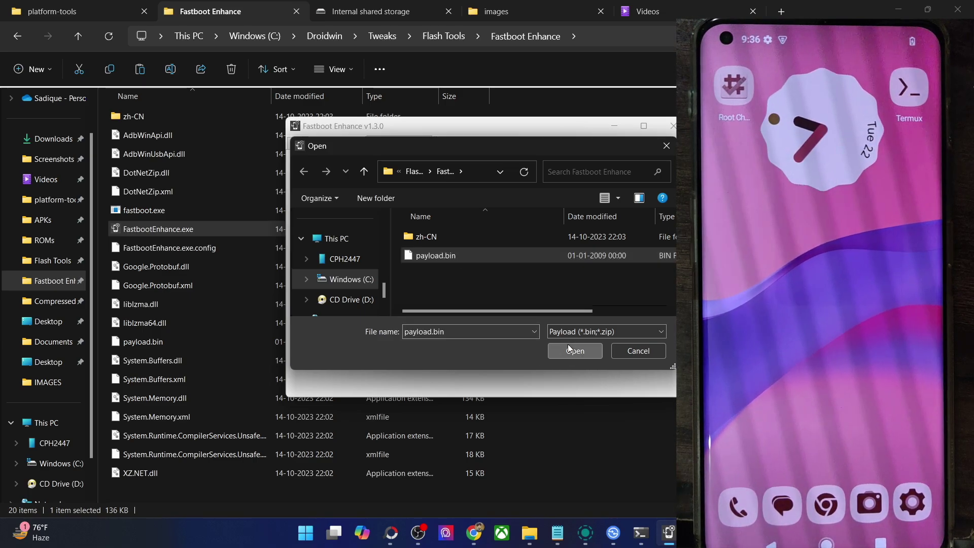
click(569, 349)
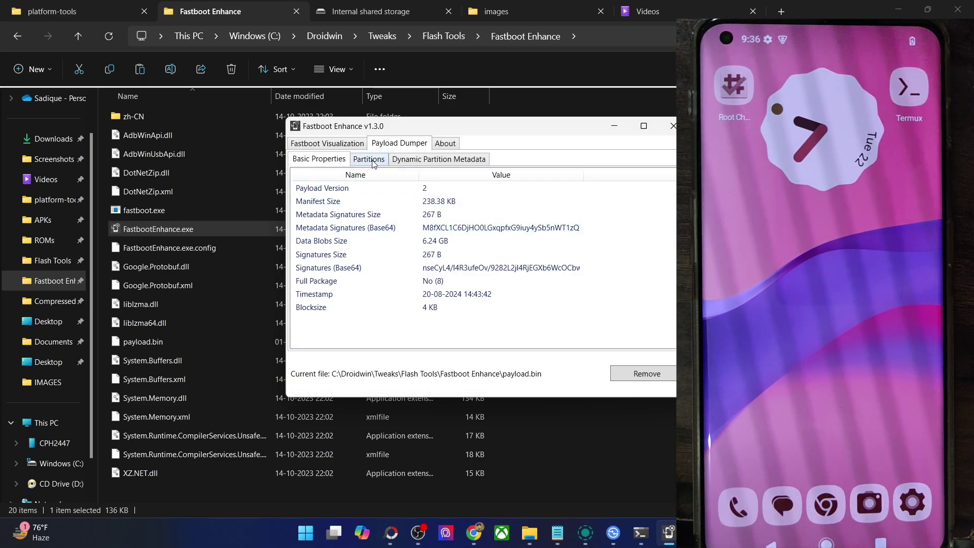
- Extract the init_boot partition image from the payload to the Desktop with Allow incremental enabled
click(372, 161)
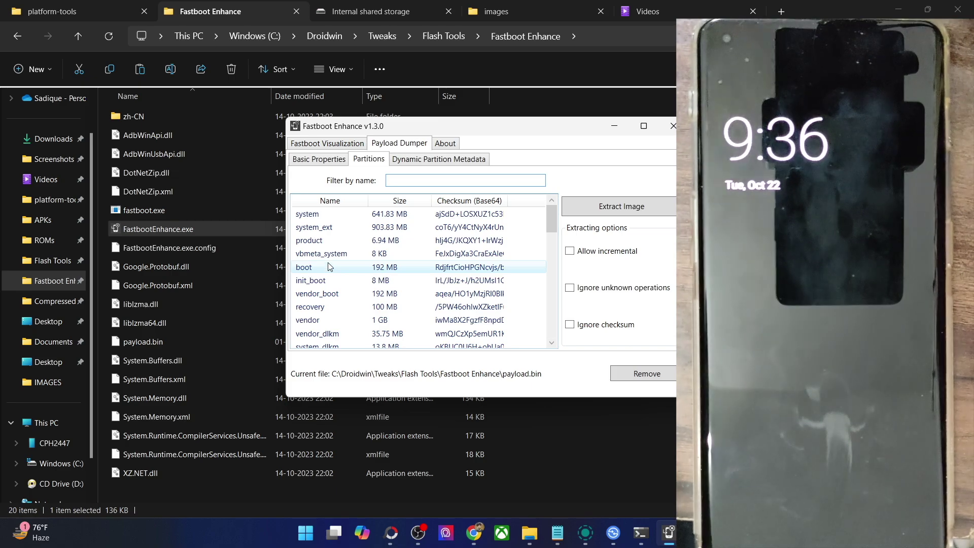
click(325, 280)
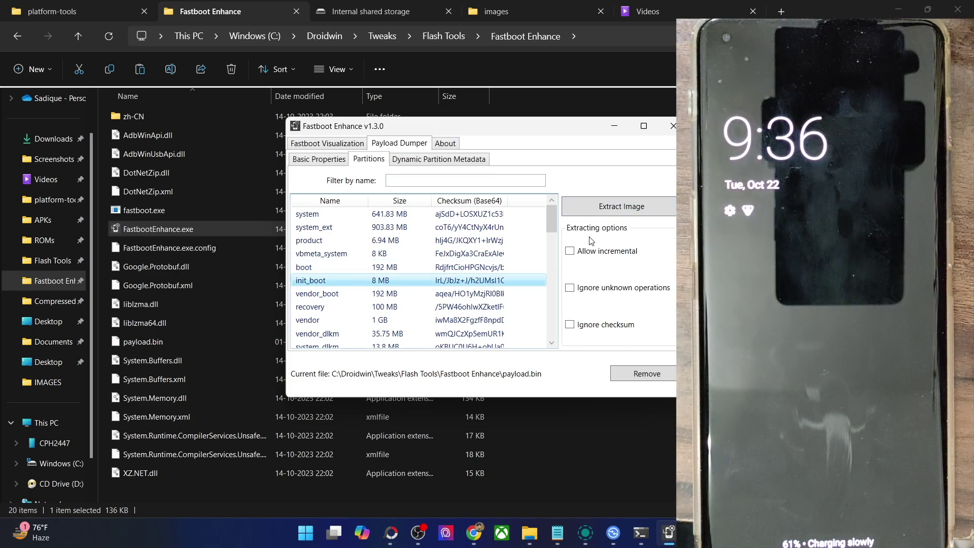
click(571, 250)
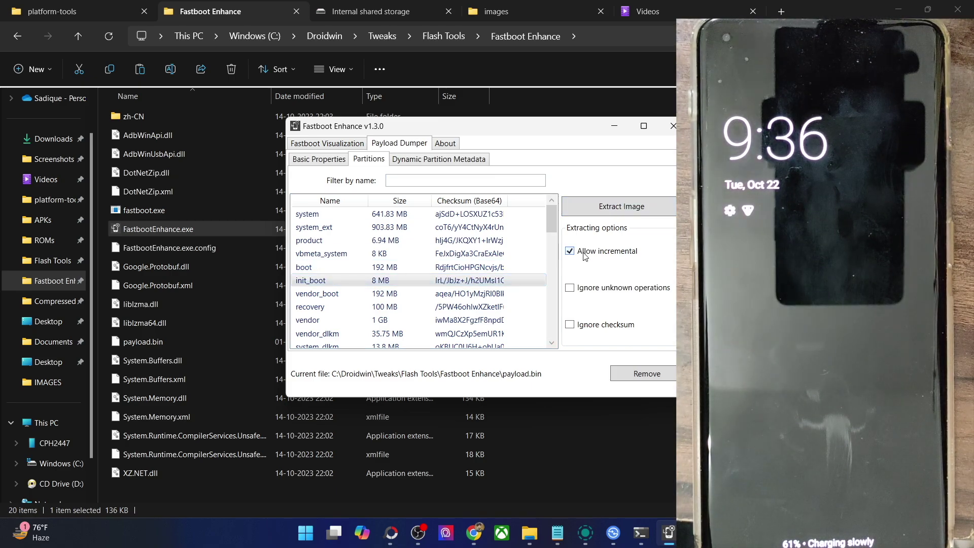
click(596, 209)
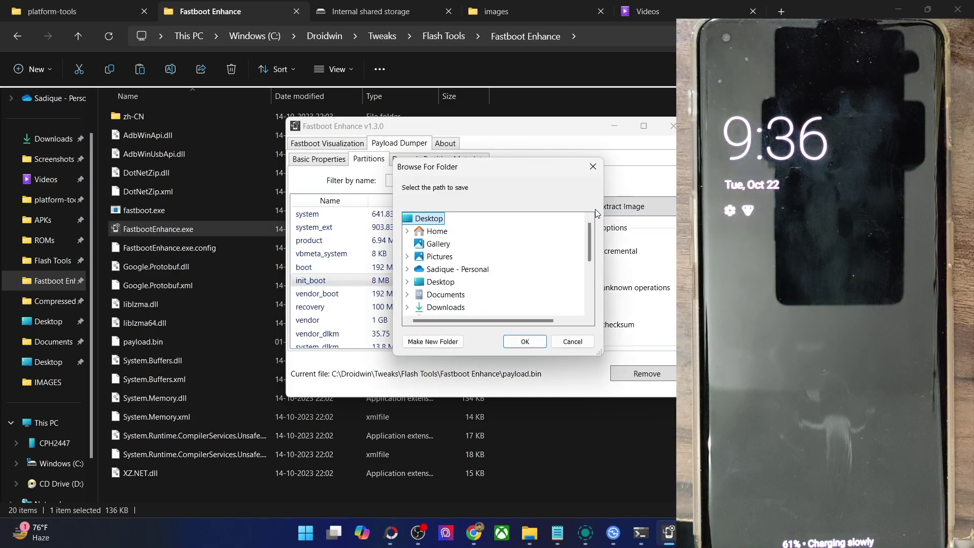
click(528, 341)
click(558, 304)
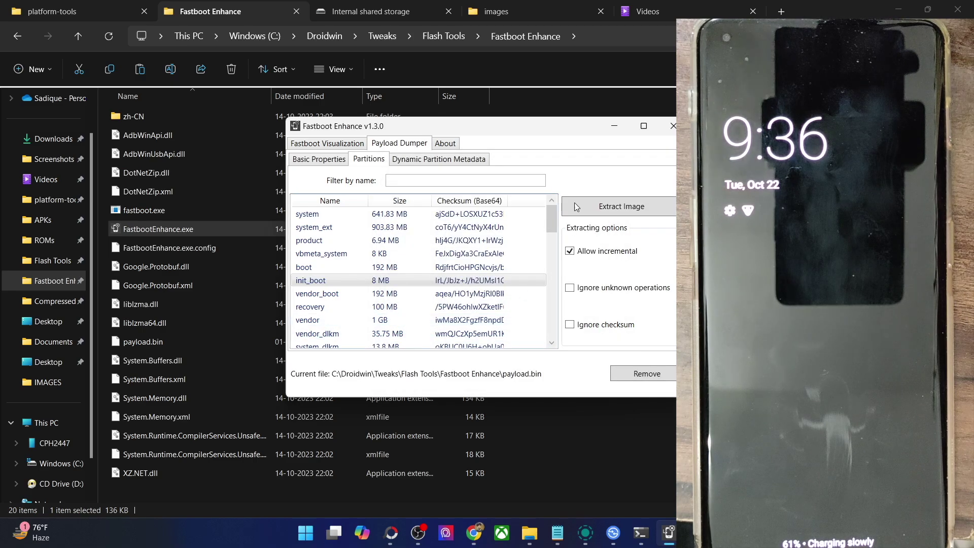
- Close Fastboot Enhance and locate the extracted init_boot.img on the Windows desktop
click(664, 127)
key(super+d)
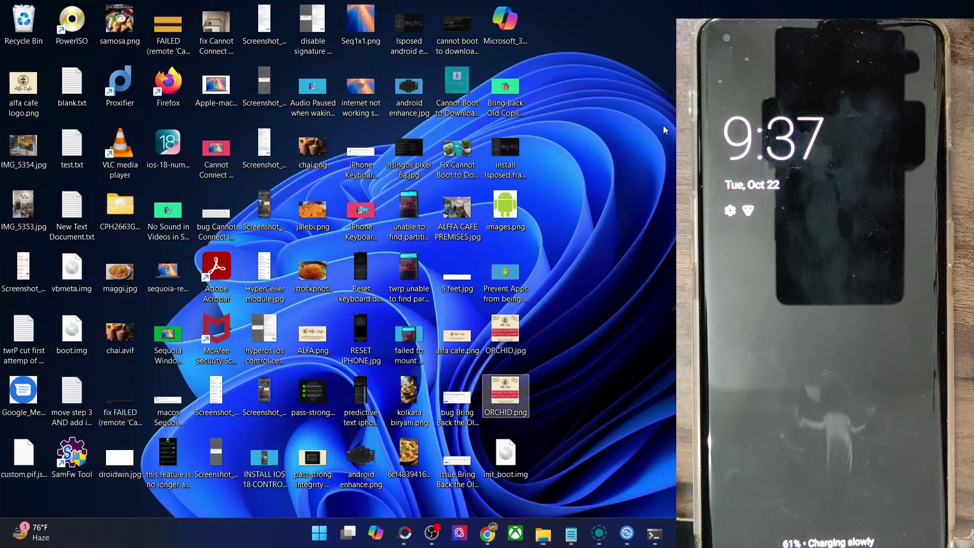
click(506, 456)
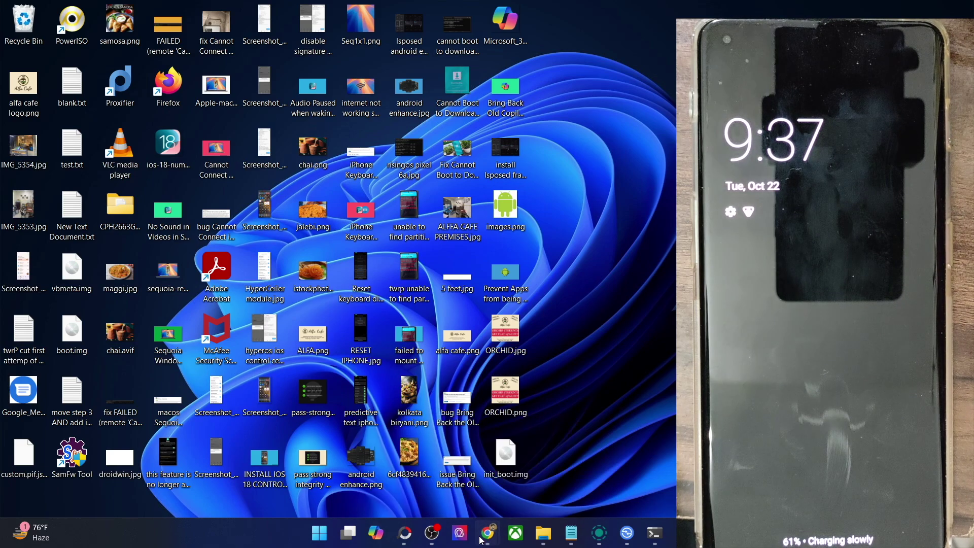
click(579, 472)
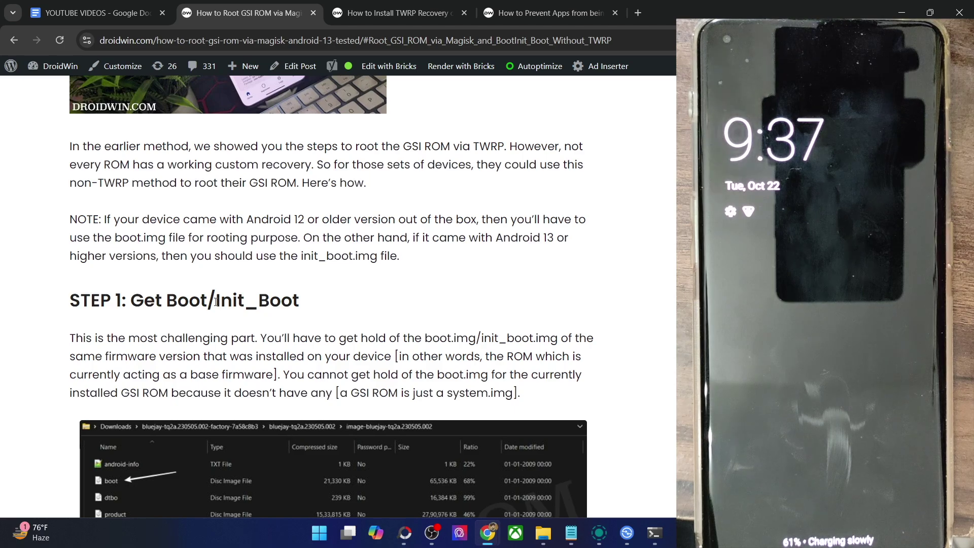
- Highlight Init_Boot in the guide's "STEP 1: Get Boot/Init_Boot" heading
drag(216, 302, 343, 294)
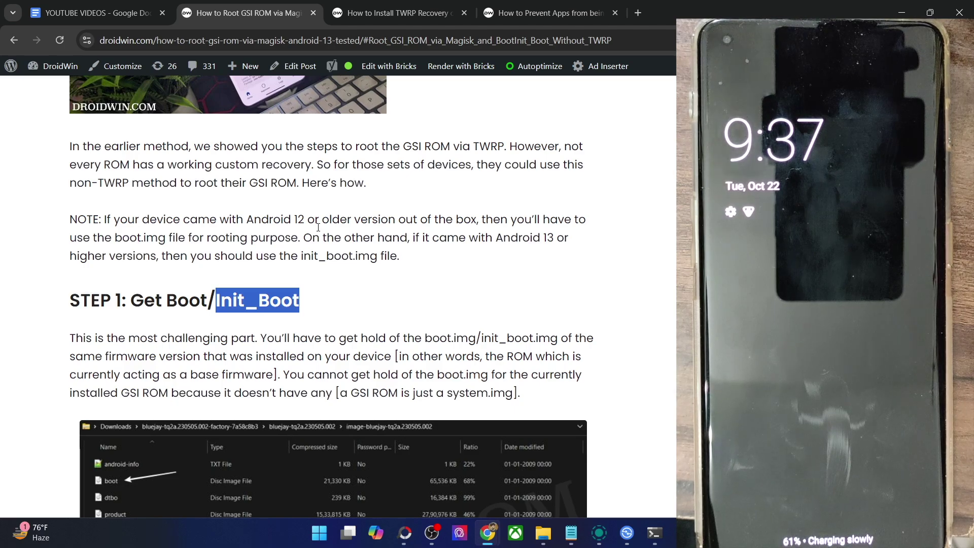
scroll(319, 228, down, 1)
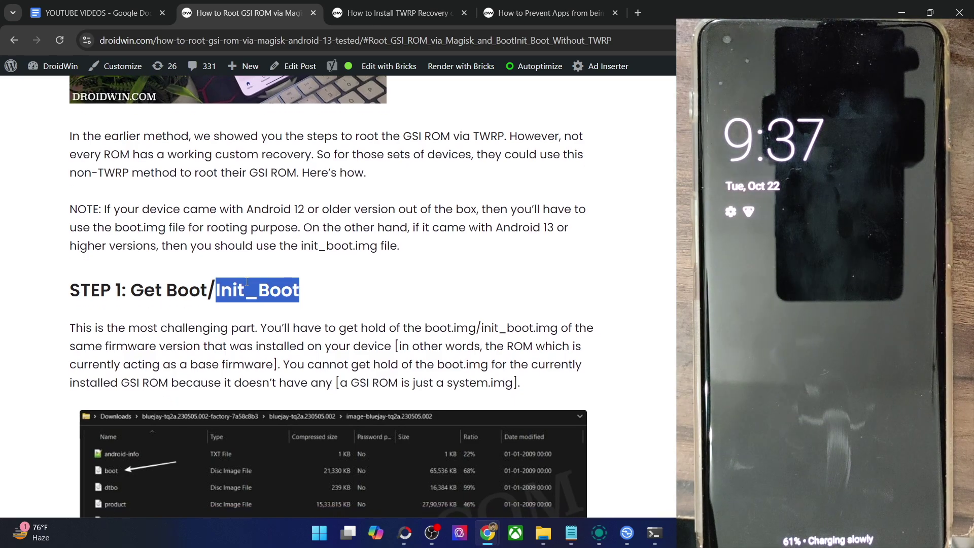
triple_click(235, 291)
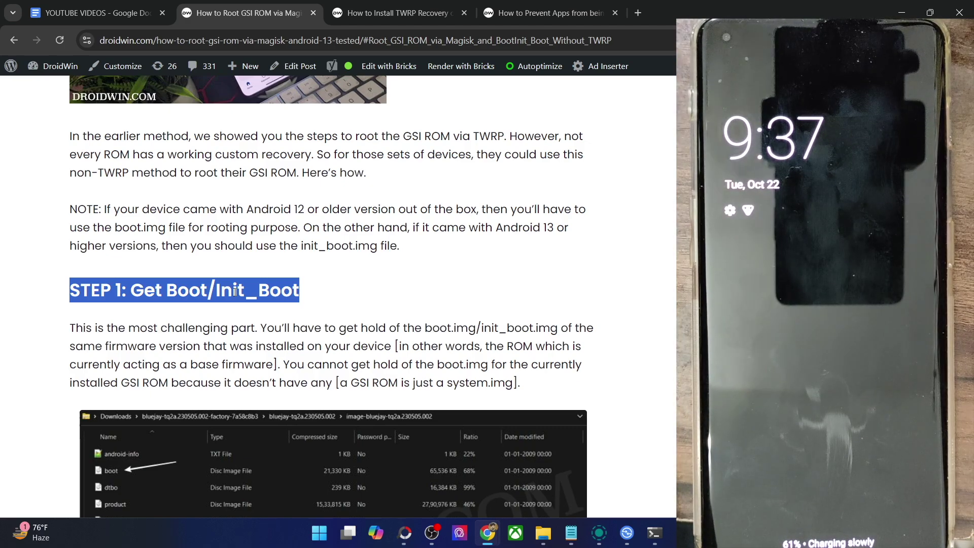
double_click(235, 292)
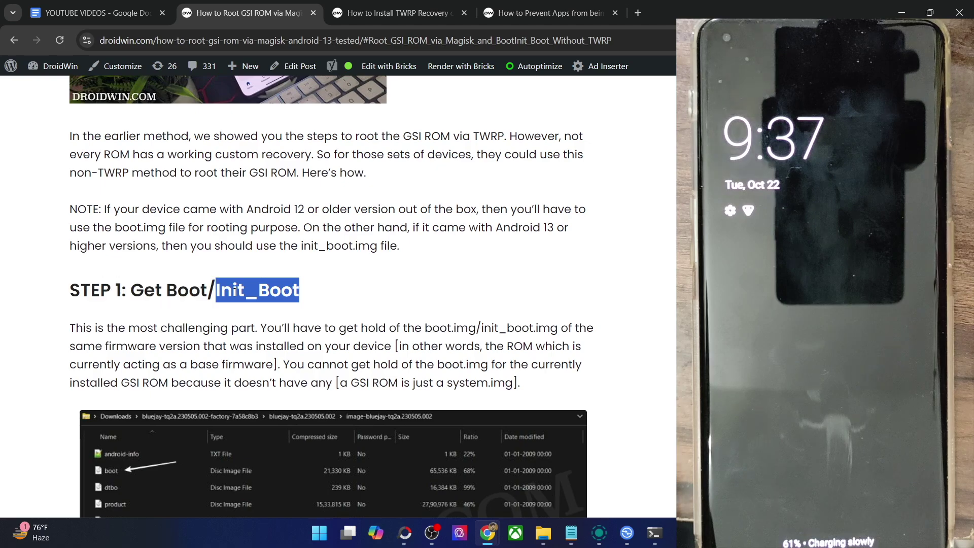
click(543, 532)
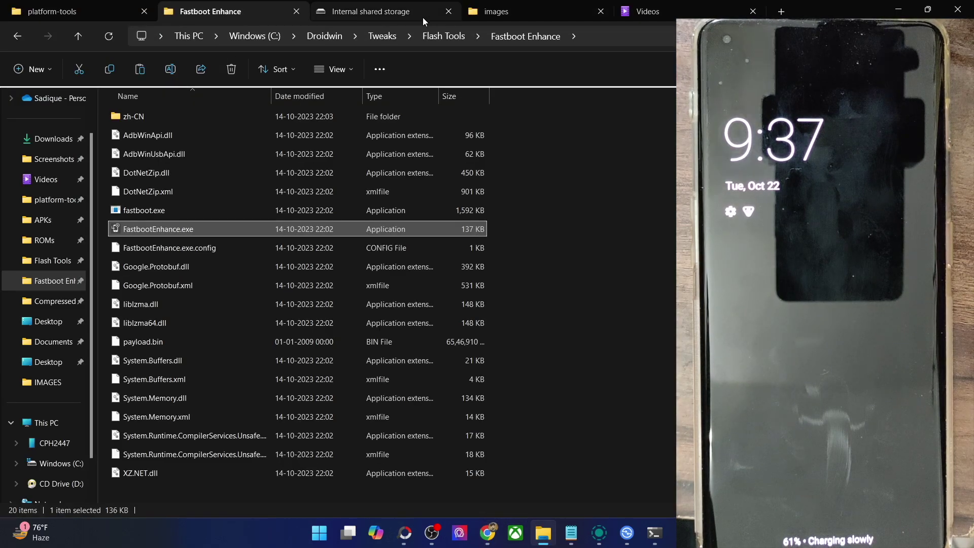
click(394, 13)
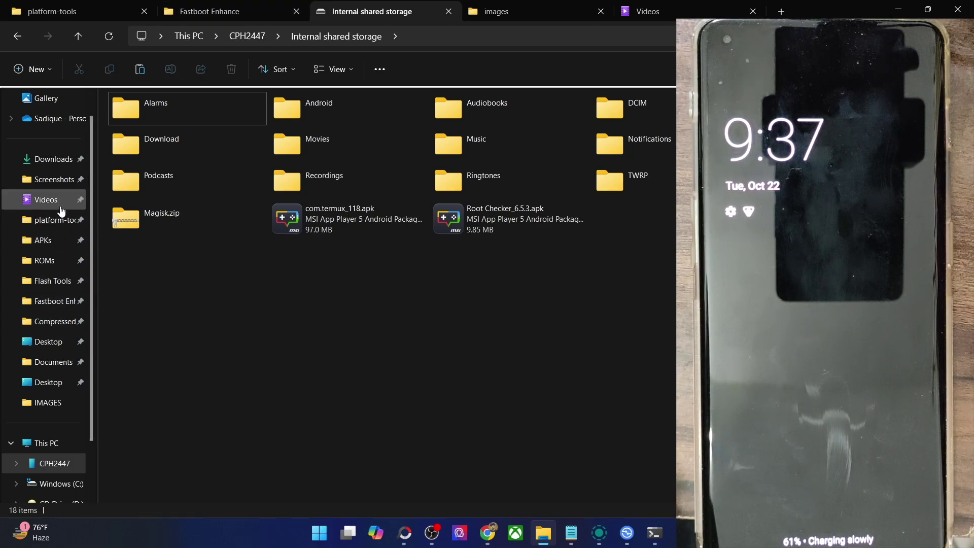
click(522, 11)
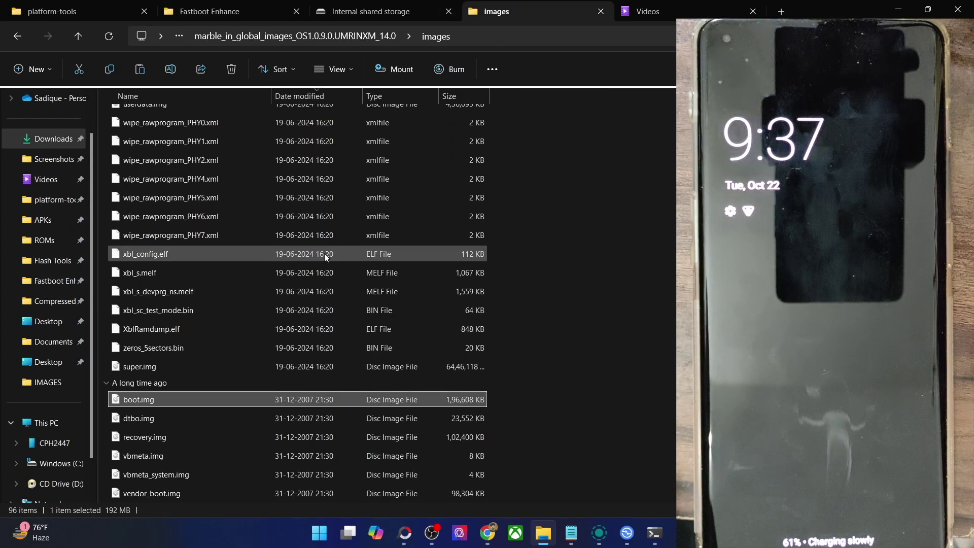
click(49, 243)
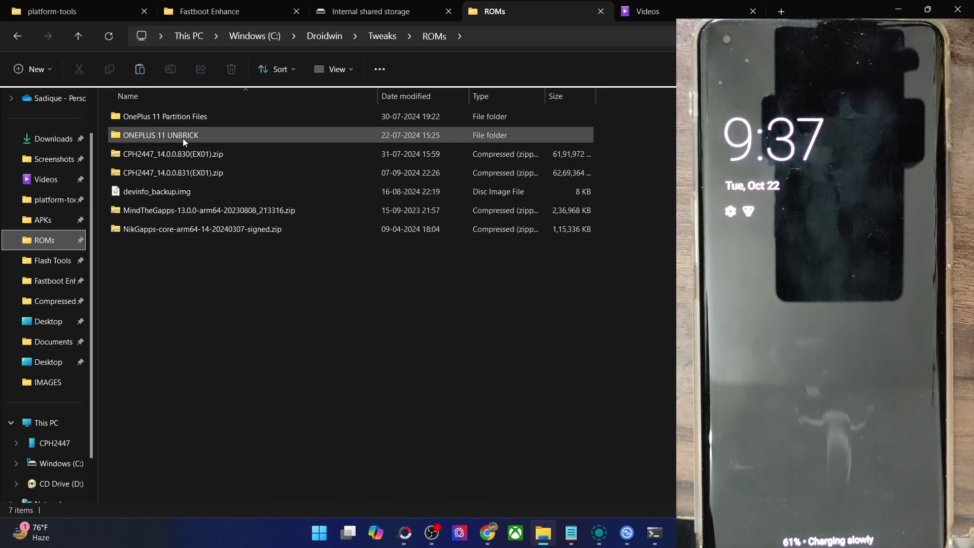
double_click(182, 138)
double_click(180, 117)
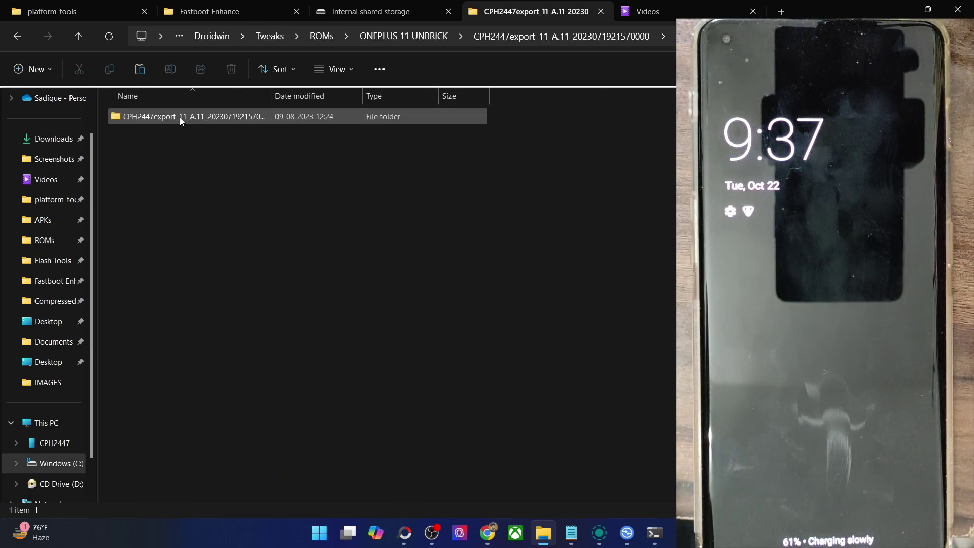
double_click(201, 114)
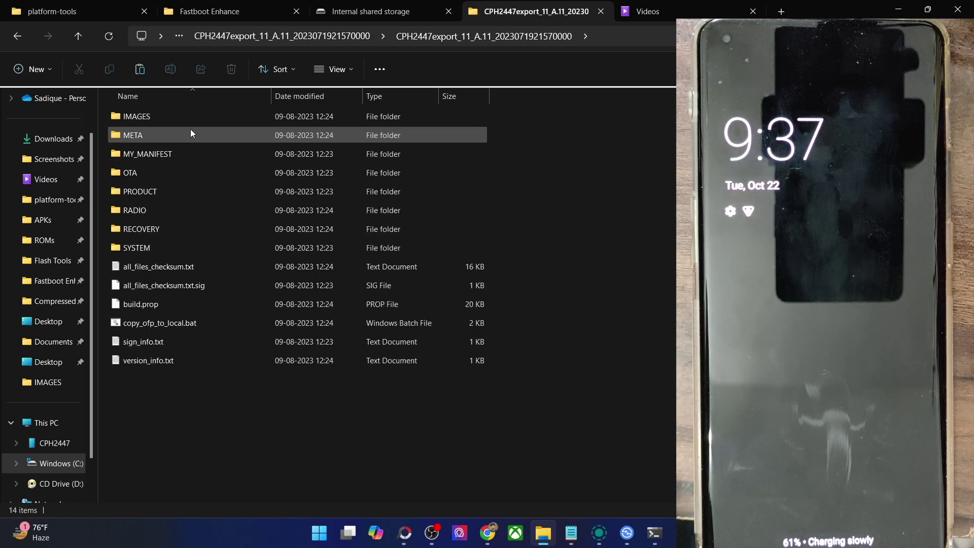
double_click(169, 117)
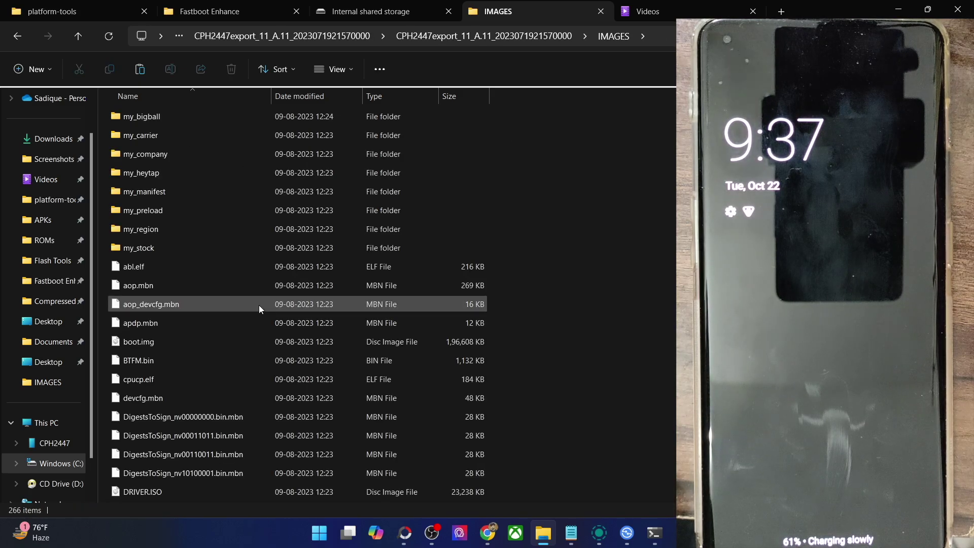
- Copy init_boot.img from the firmware's IMAGES folder into the platform-tools folder
scroll(259, 305, down, 5)
scroll(168, 355, down, 9)
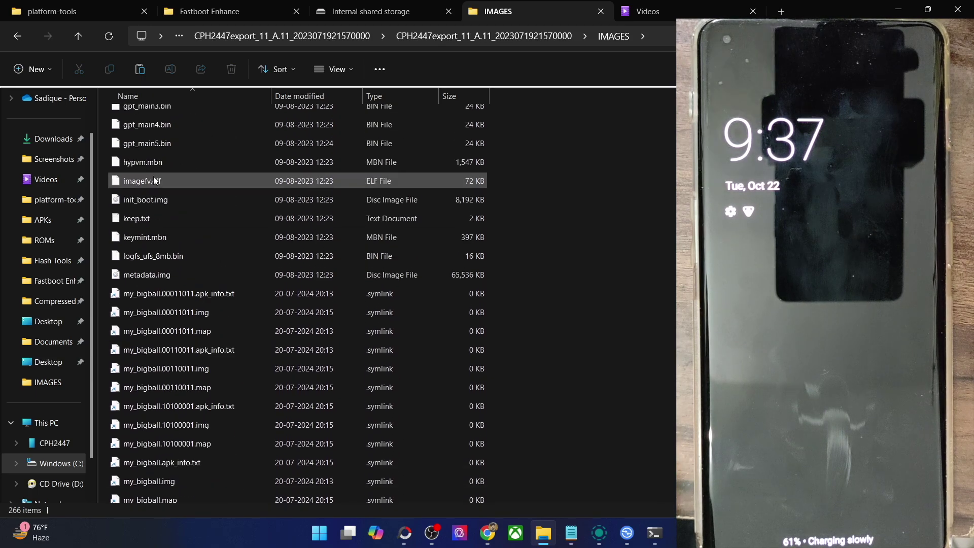
click(151, 202)
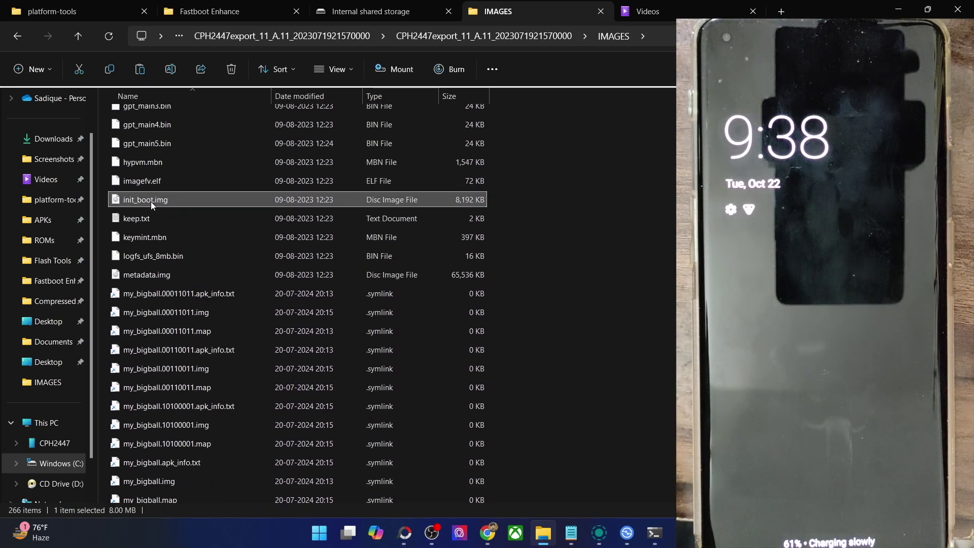
click(89, 10)
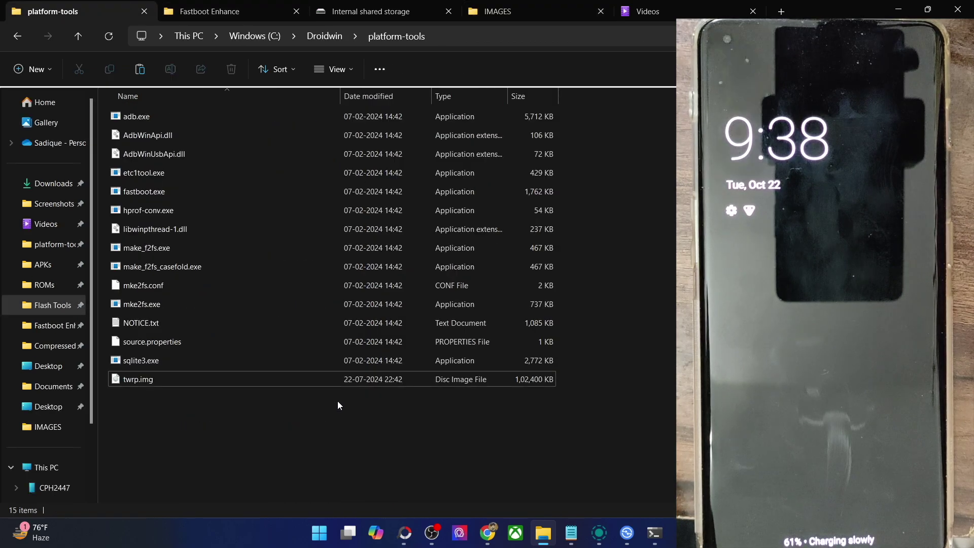
key(ctrl+v)
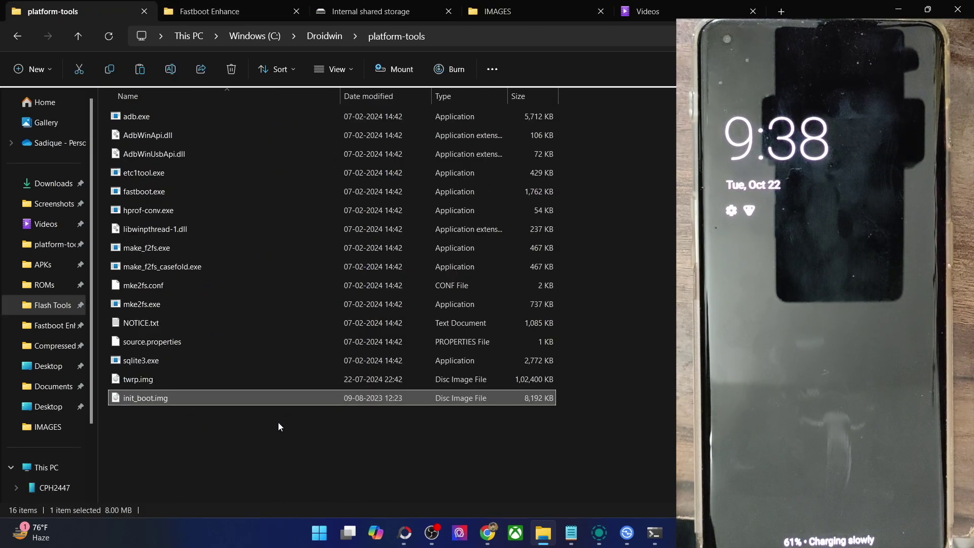
click(236, 451)
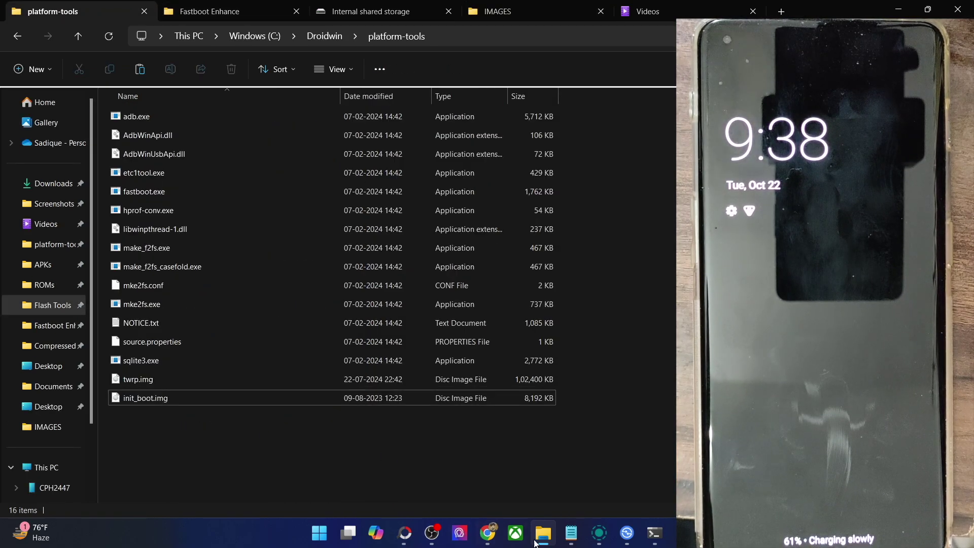
- Check the guide's patching instructions and copy init_boot.img from platform-tools to the CPH2447 phone's Internal shared storage
mouse_move(500, 538)
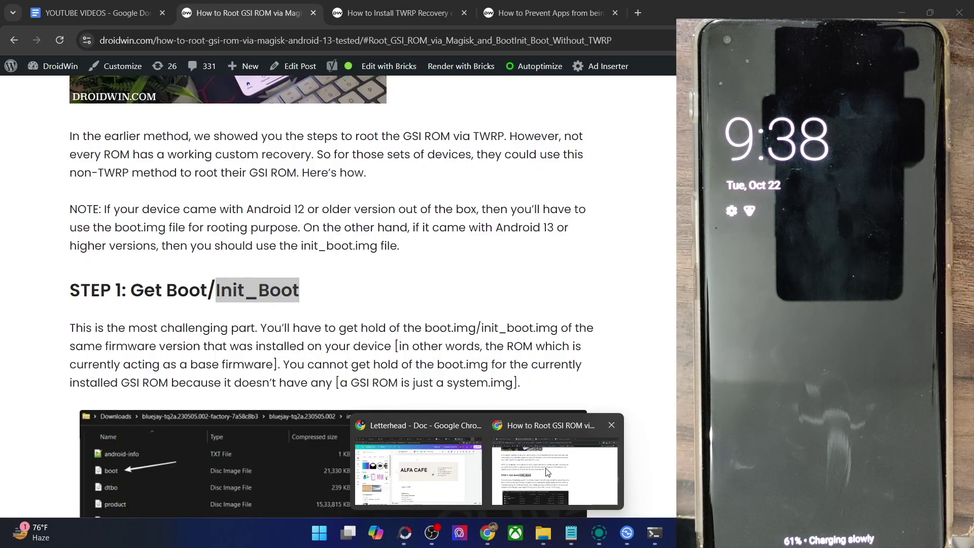
click(557, 459)
scroll(367, 328, down, 15)
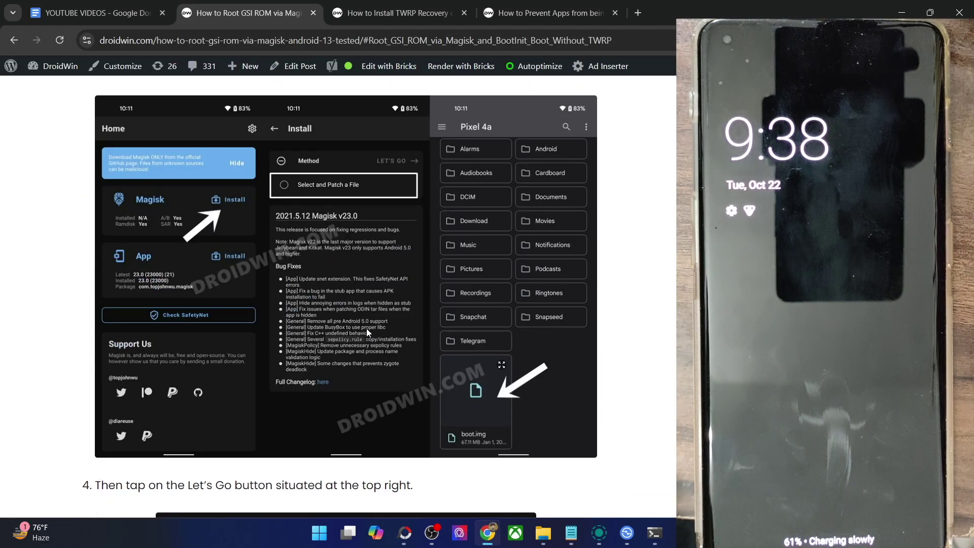
click(543, 533)
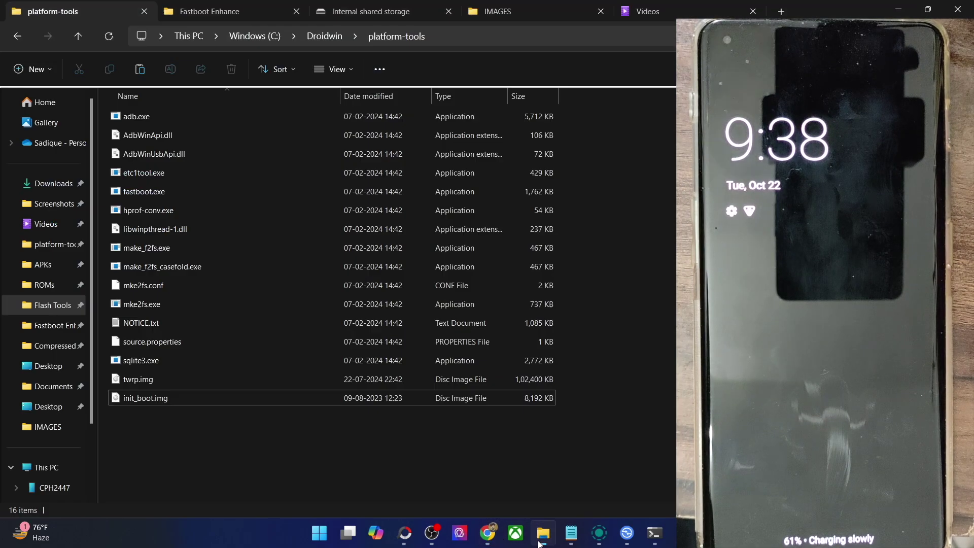
click(167, 401)
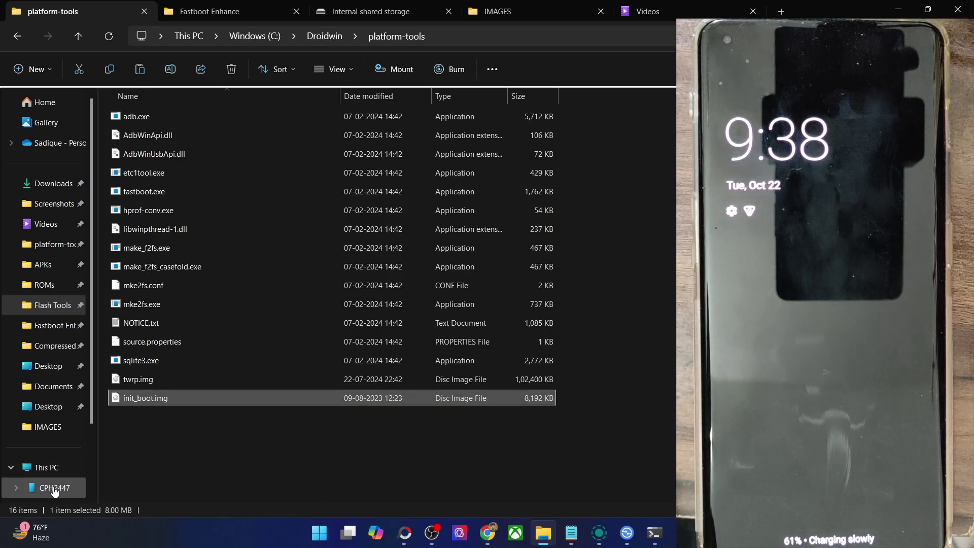
scroll(55, 487, down, 1)
click(54, 464)
double_click(177, 120)
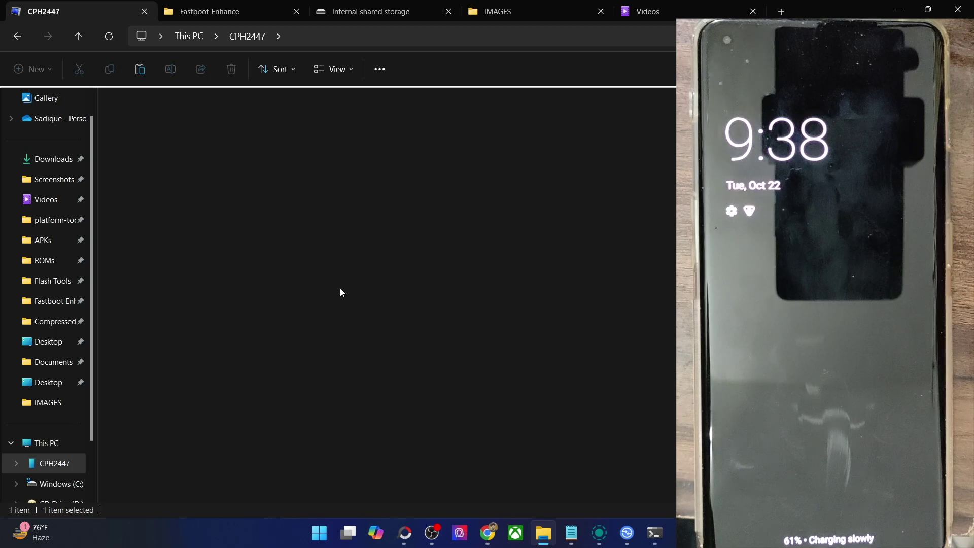
key(ctrl+v)
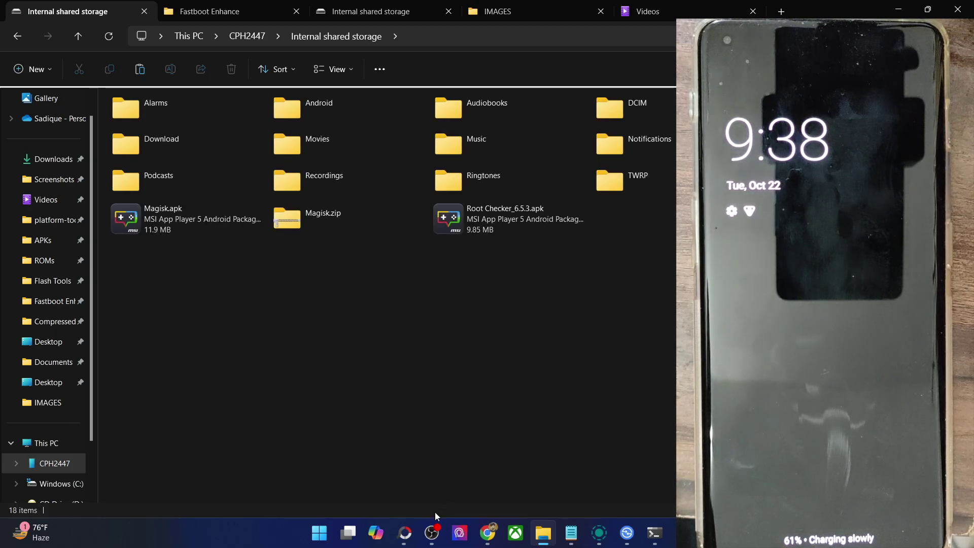
- Review the guide's Step 2 and copy magisk_patched-27000_AQ3ZE.img from the phone's Download folder into platform-tools
mouse_move(489, 531)
click(541, 460)
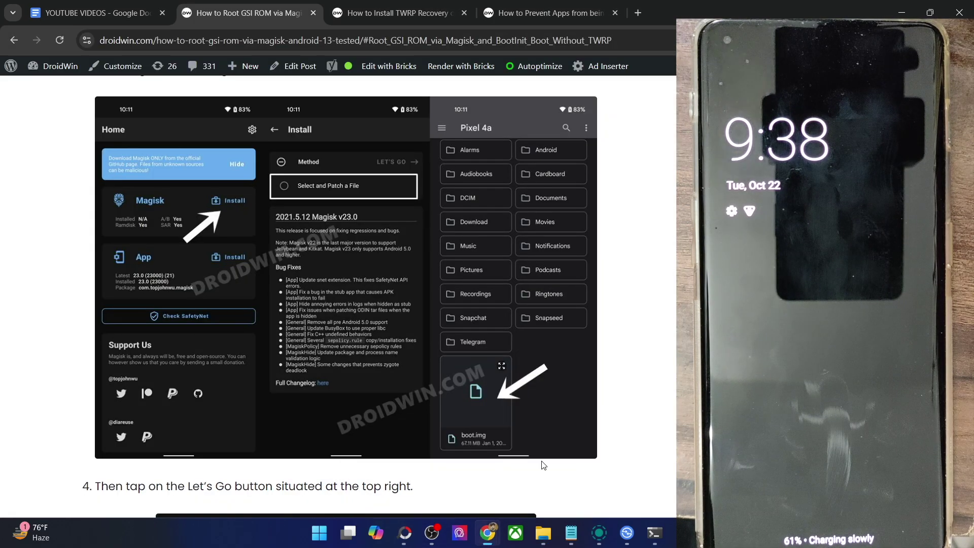
scroll(541, 461, up, 1)
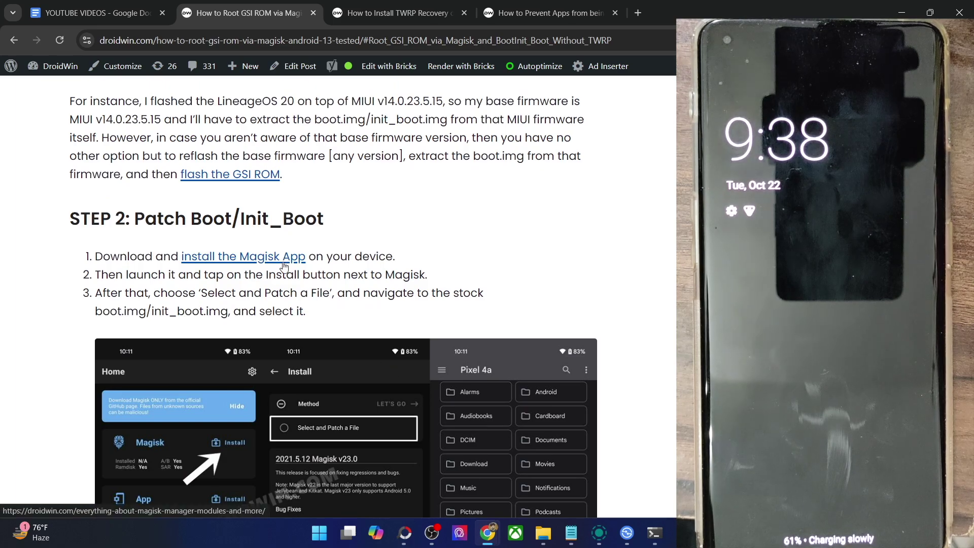
click(545, 533)
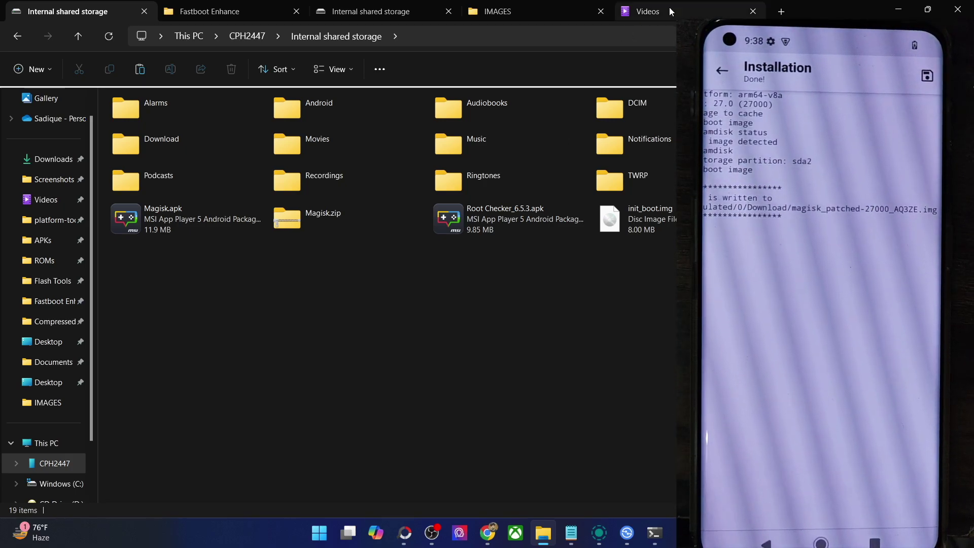
click(189, 145)
double_click(189, 146)
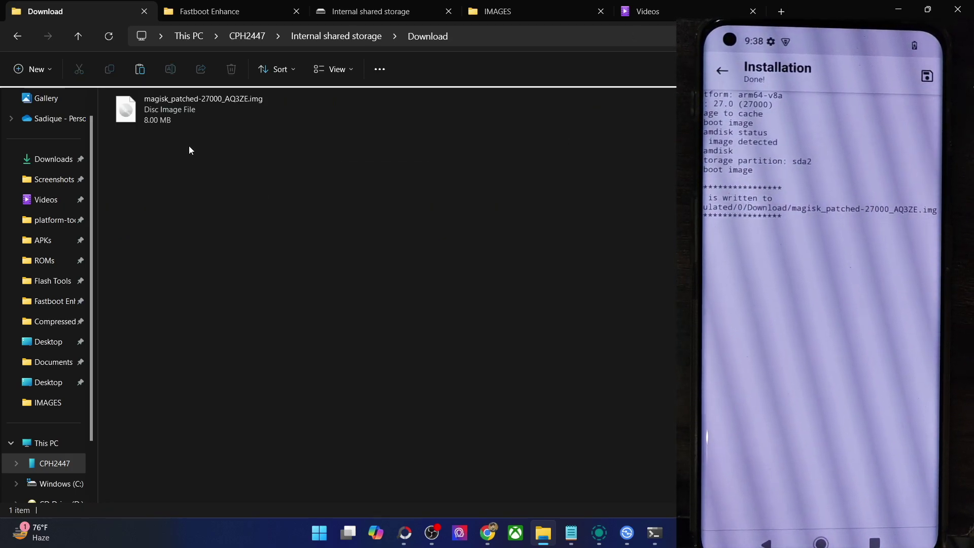
click(175, 112)
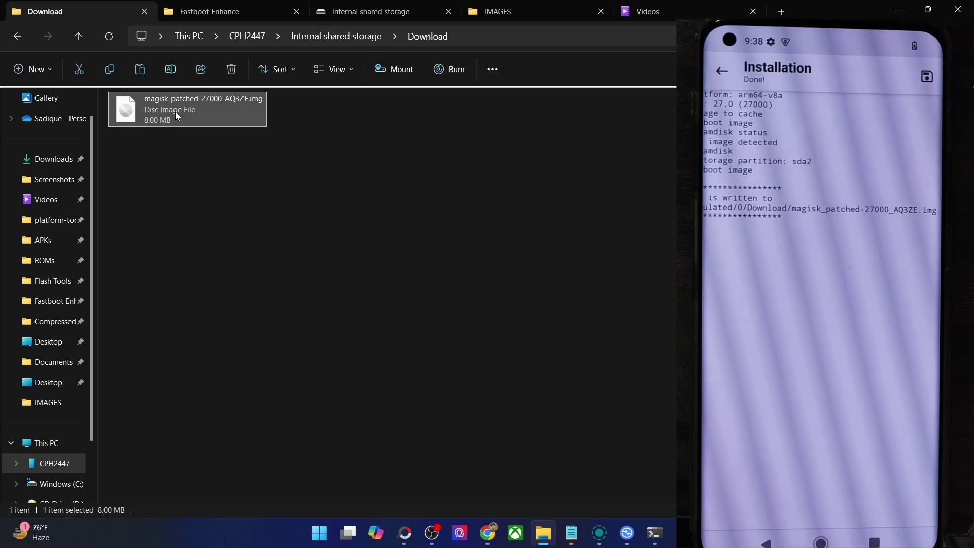
click(45, 220)
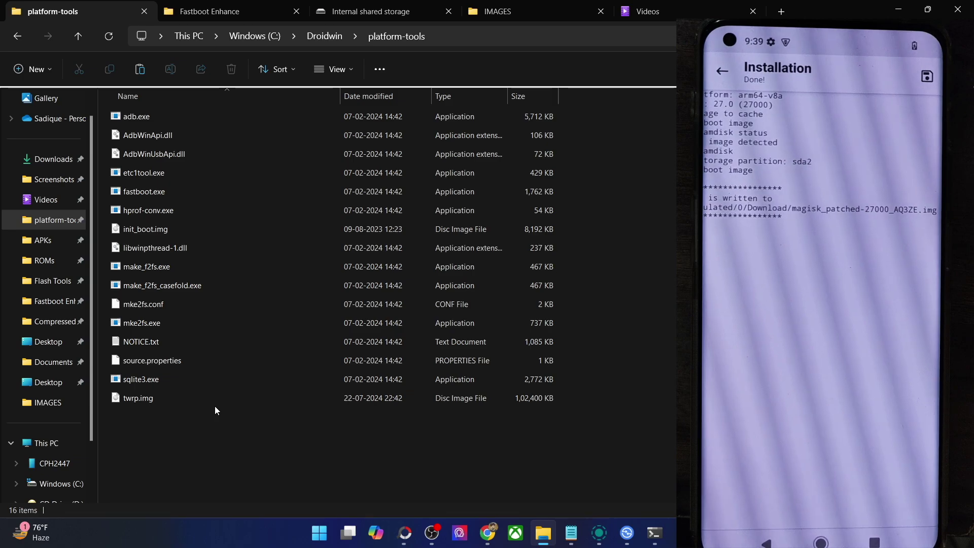
key(ctrl+v)
click(267, 458)
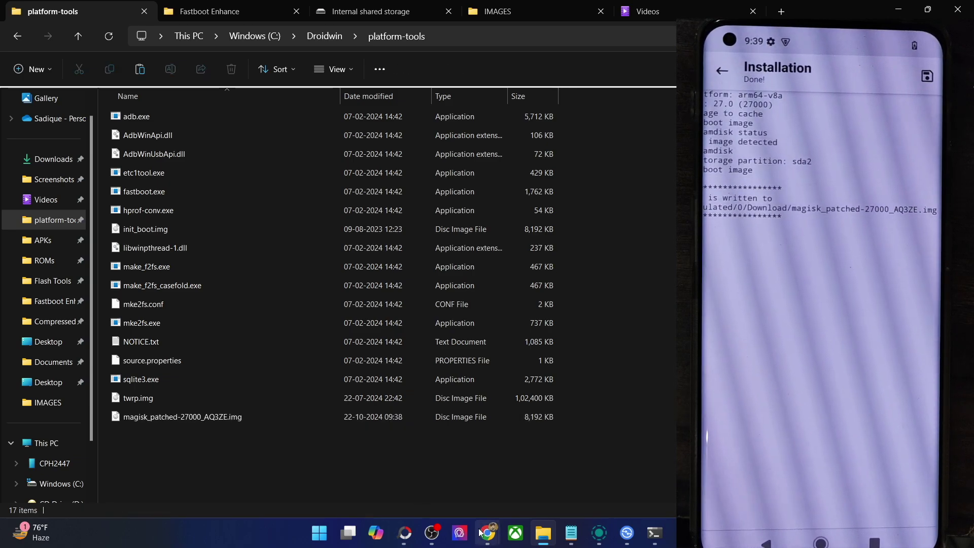
- Check the guide's Step 3 and reboot the phone to fastboot mode by running adb reboot bootloader in the Command Prompt
mouse_move(484, 530)
click(544, 473)
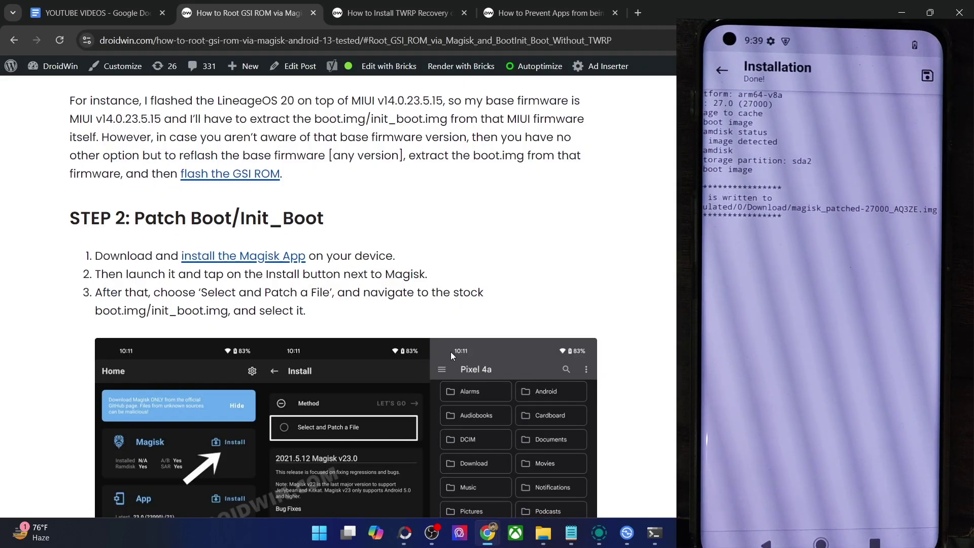
scroll(451, 351, down, 10)
scroll(450, 352, down, 10)
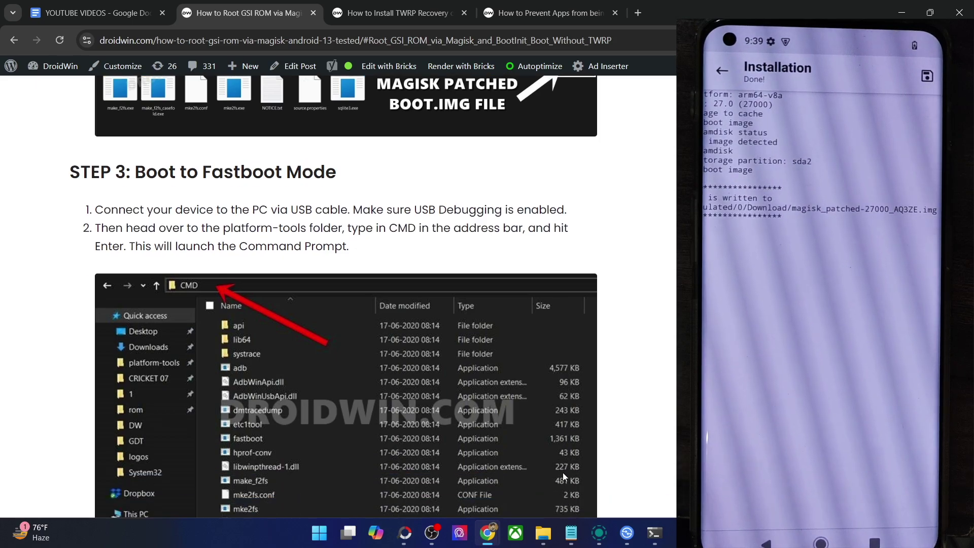
click(656, 535)
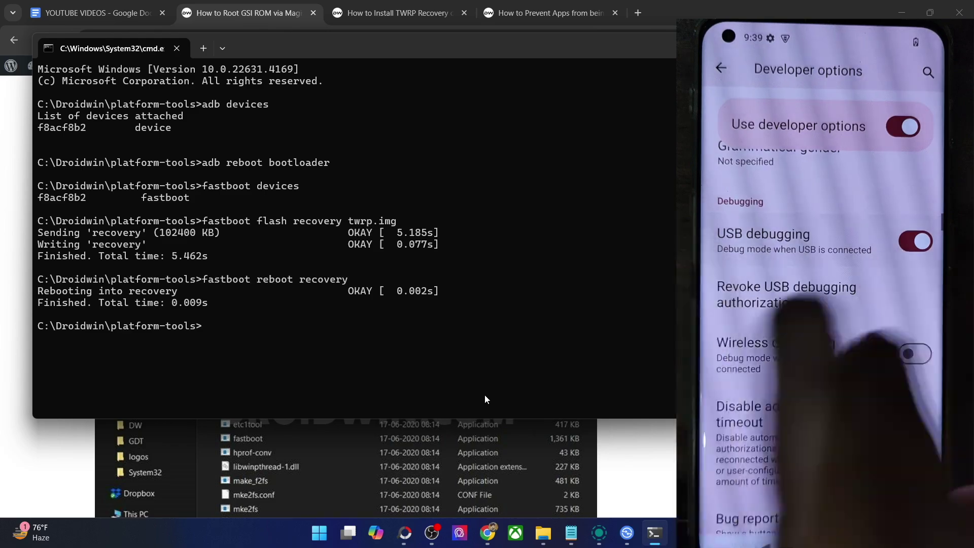
text(ad)
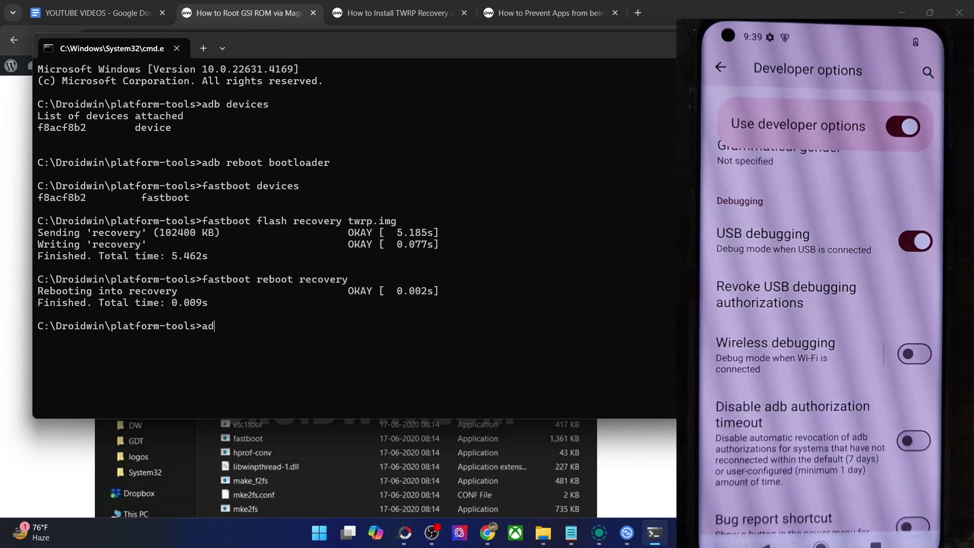
text(b reboot bootloader)
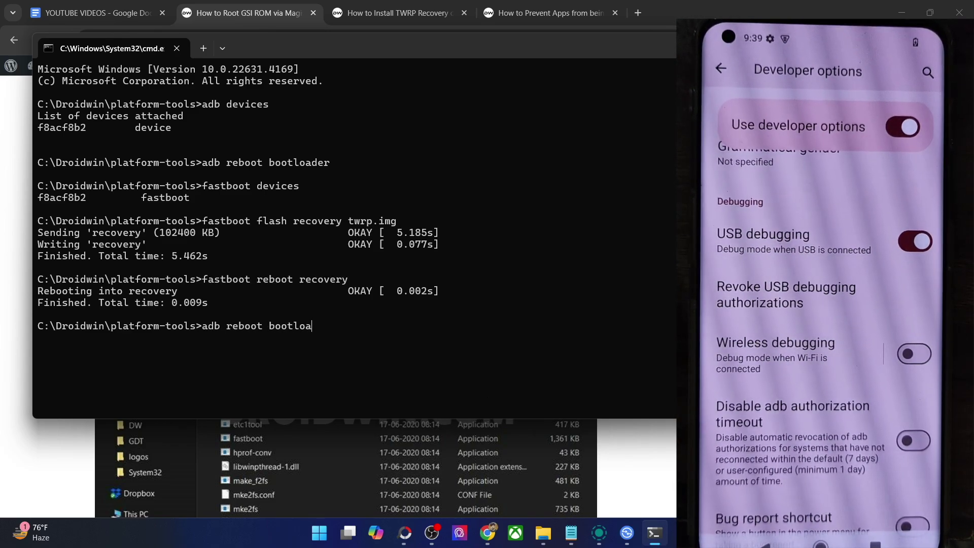
key(Return)
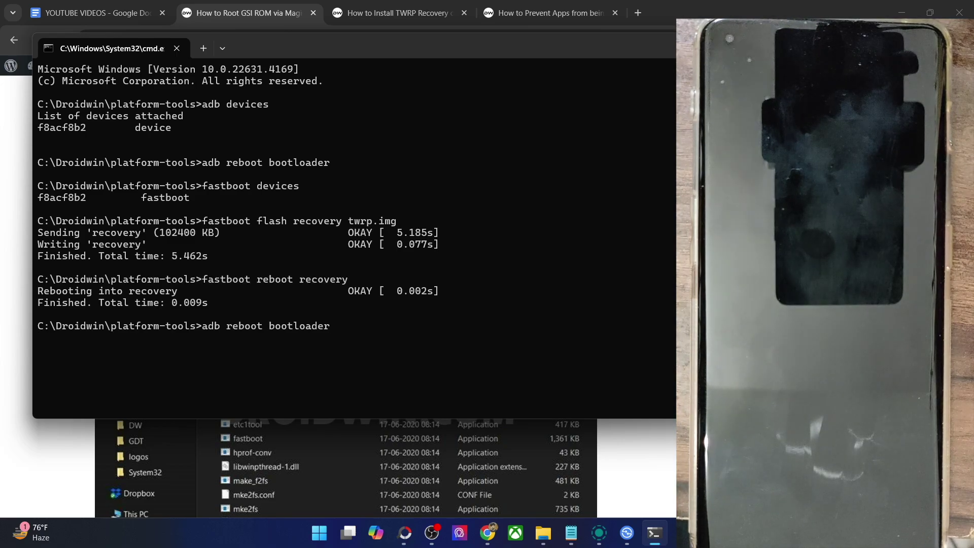
- Run fastboot devices in the Command Prompt to check the phone's fastboot connection
text(fa)
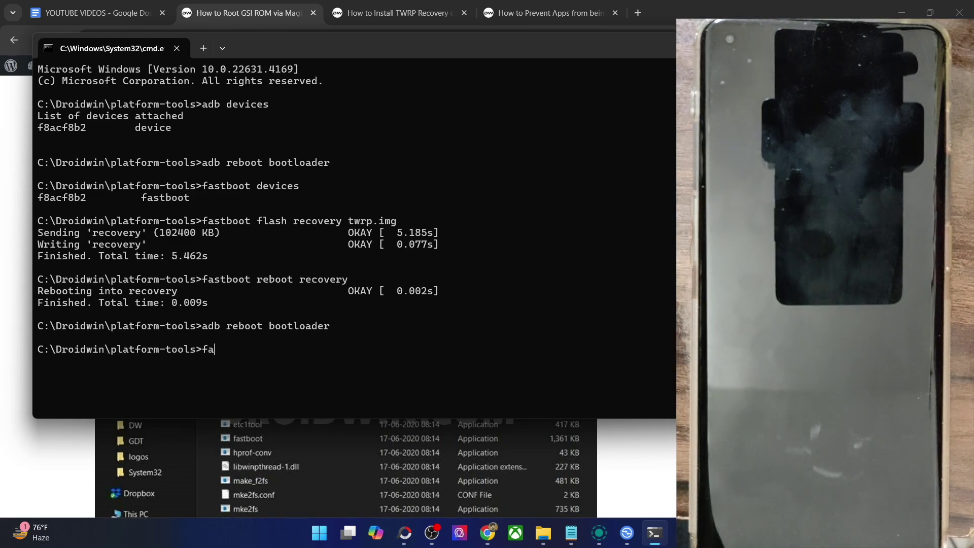
text(stboot devices)
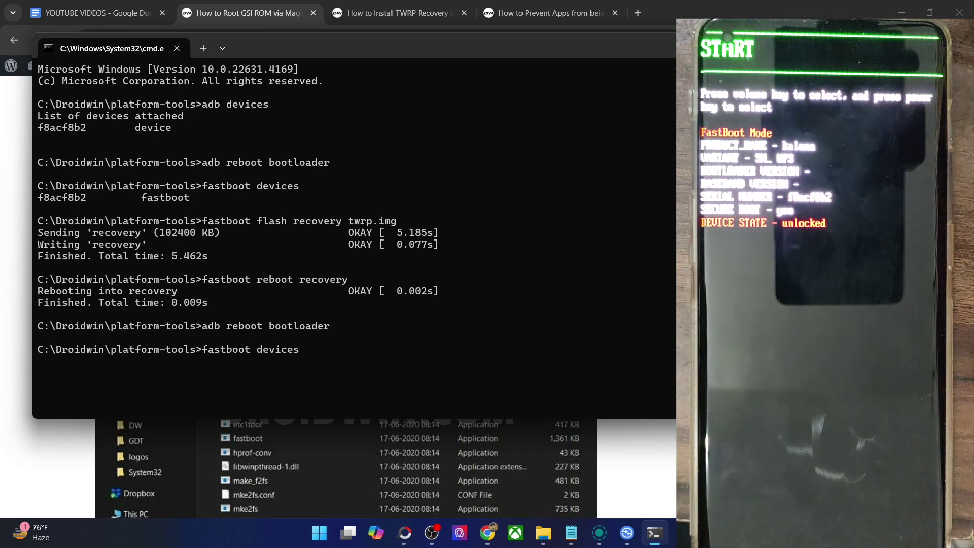
key(Return)
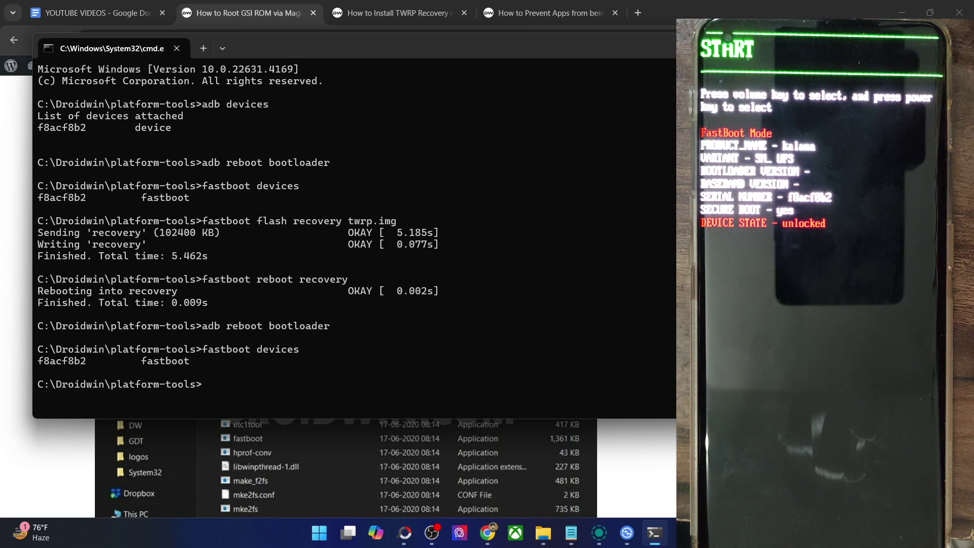
double_click(74, 362)
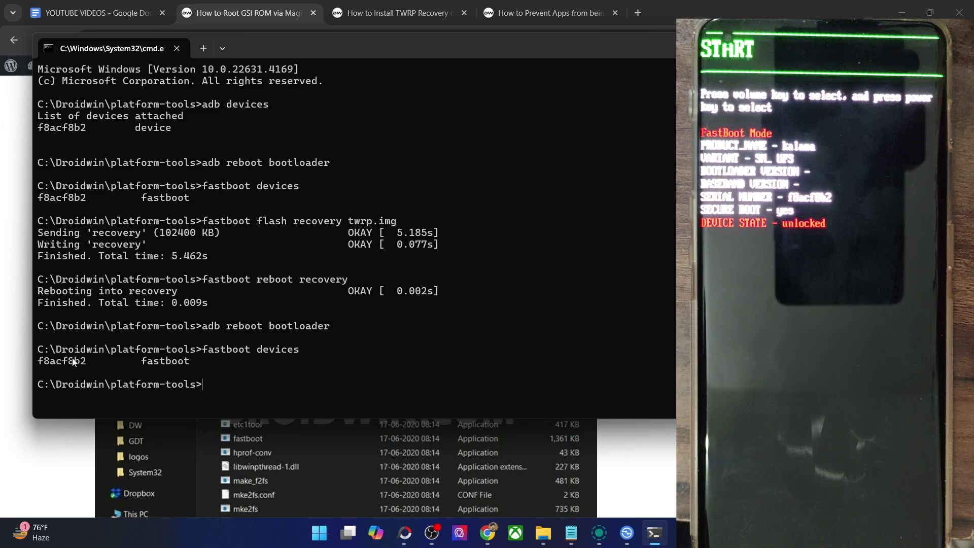
key(ctrl+c)
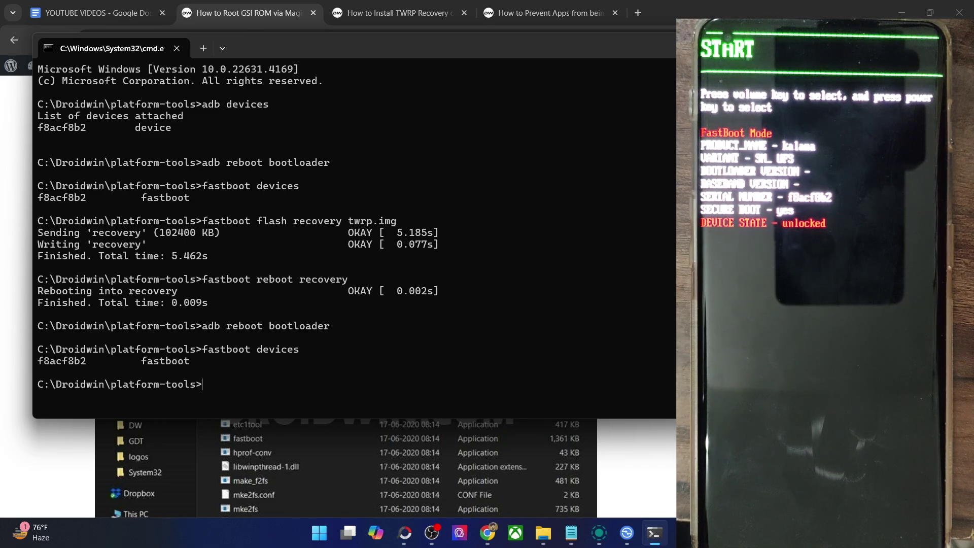
- Switch to the guide in Chrome and read Step 4A on temporarily booting magisk_patched.img and making root permanent through Direct Install
key(alt+Tab)
scroll(561, 343, down, 6)
scroll(563, 345, down, 10)
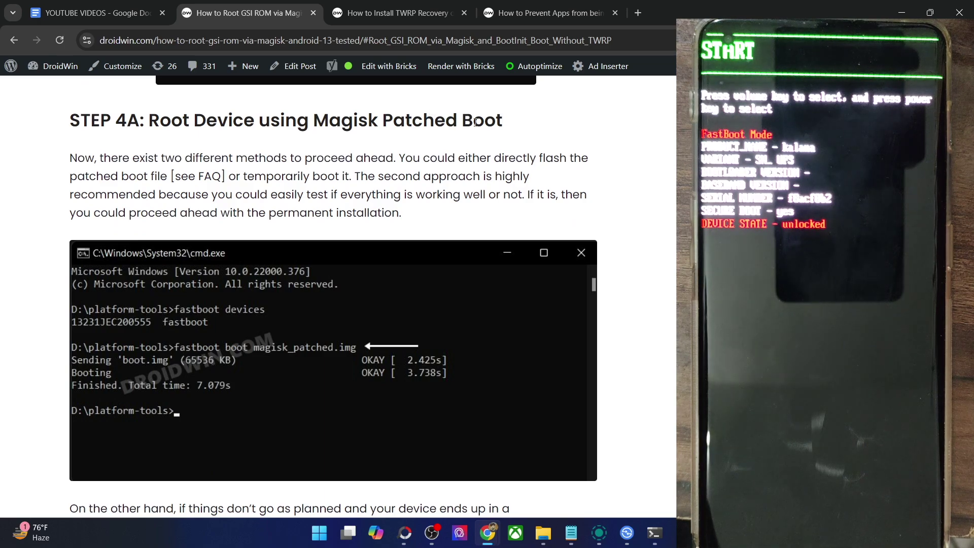
double_click(476, 120)
scroll(338, 196, down, 5)
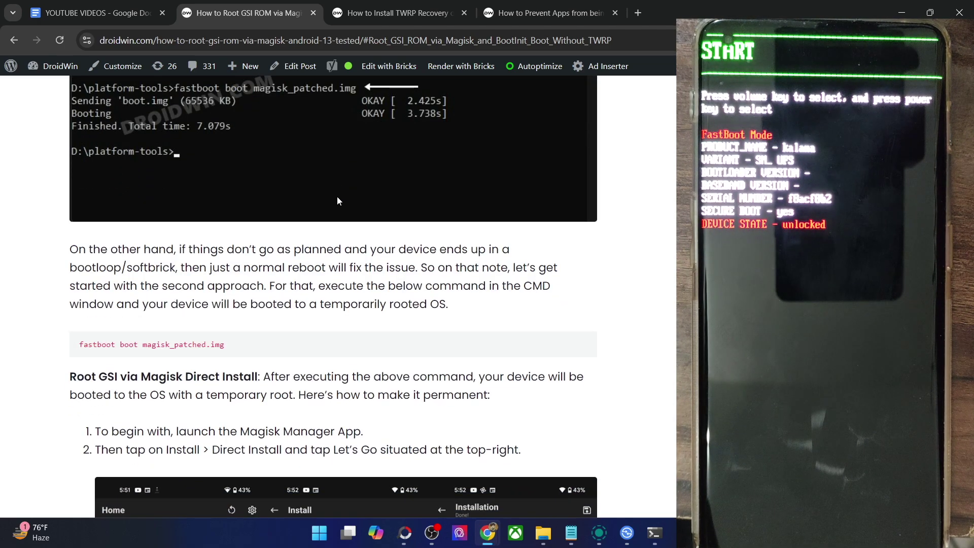
drag(184, 344, 179, 373)
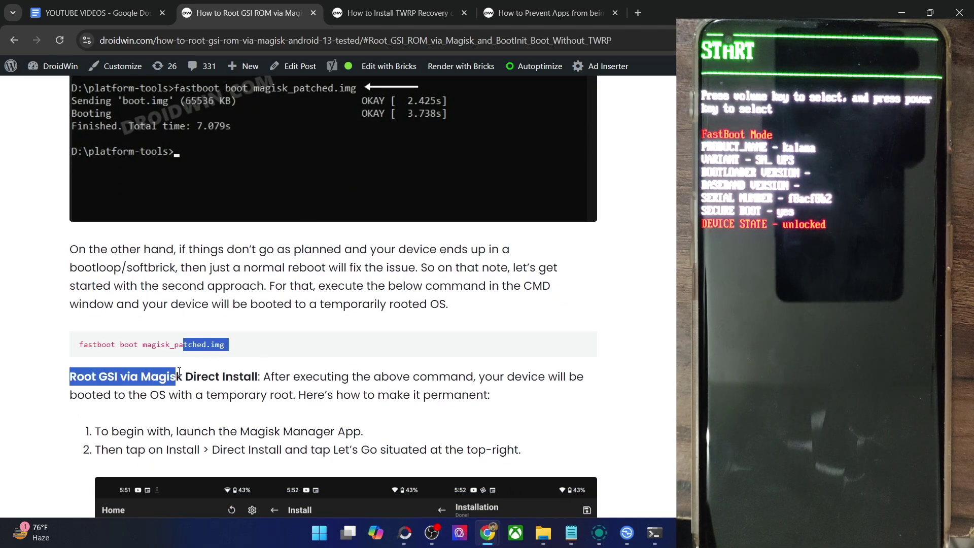
scroll(218, 402, down, 3)
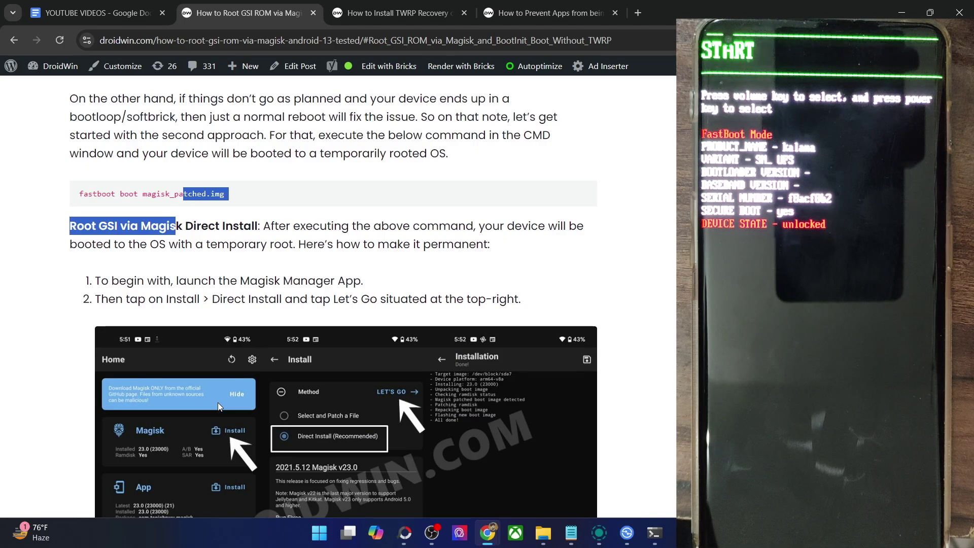
scroll(217, 403, up, 3)
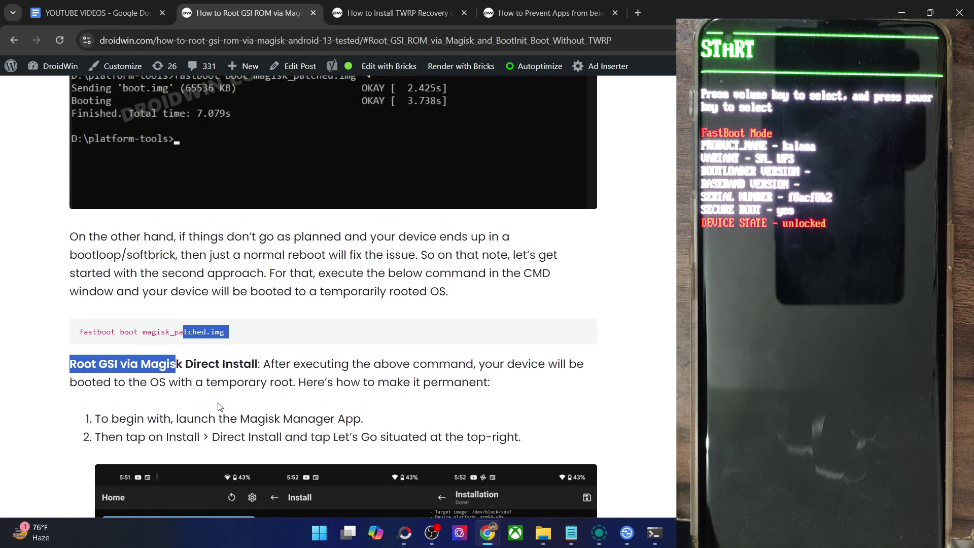
double_click(164, 333)
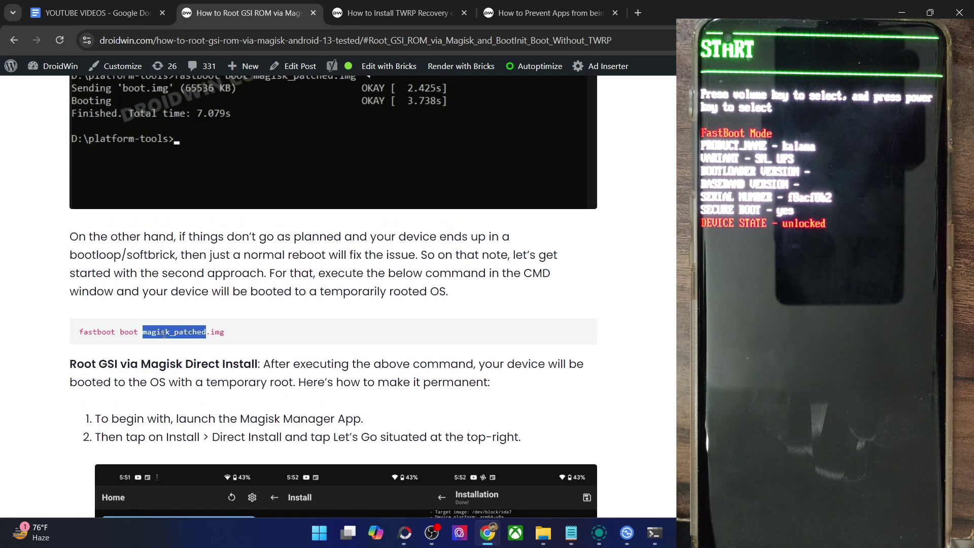
- Compare Step 4B's init_boot flashing command with Step 4A's temporary fastboot boot command in the guide
scroll(164, 333, down, 15)
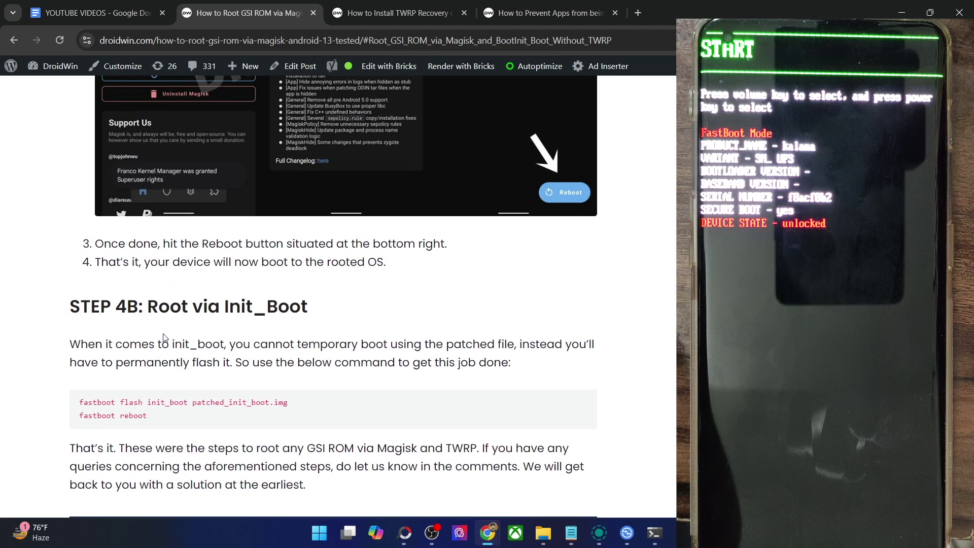
right_click(164, 336)
click(199, 357)
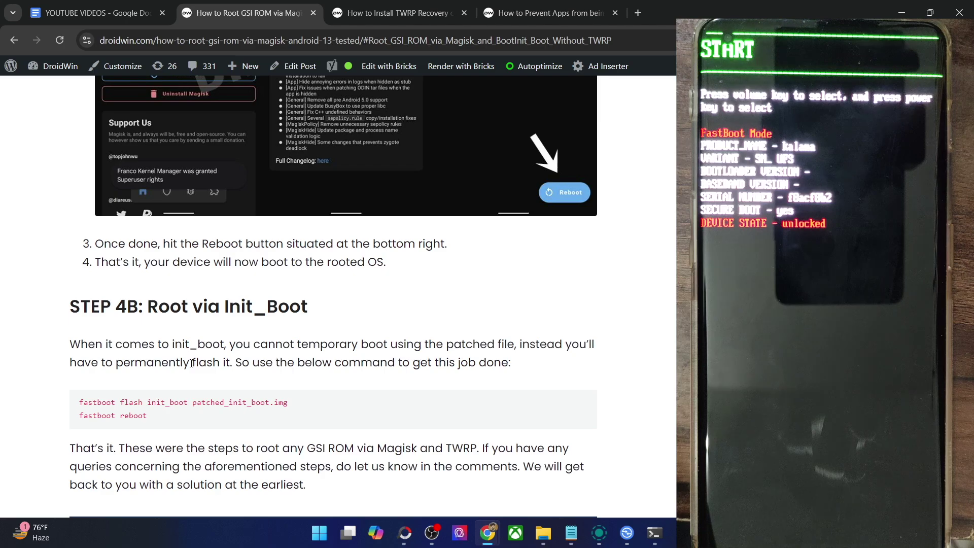
double_click(168, 402)
scroll(167, 399, up, 10)
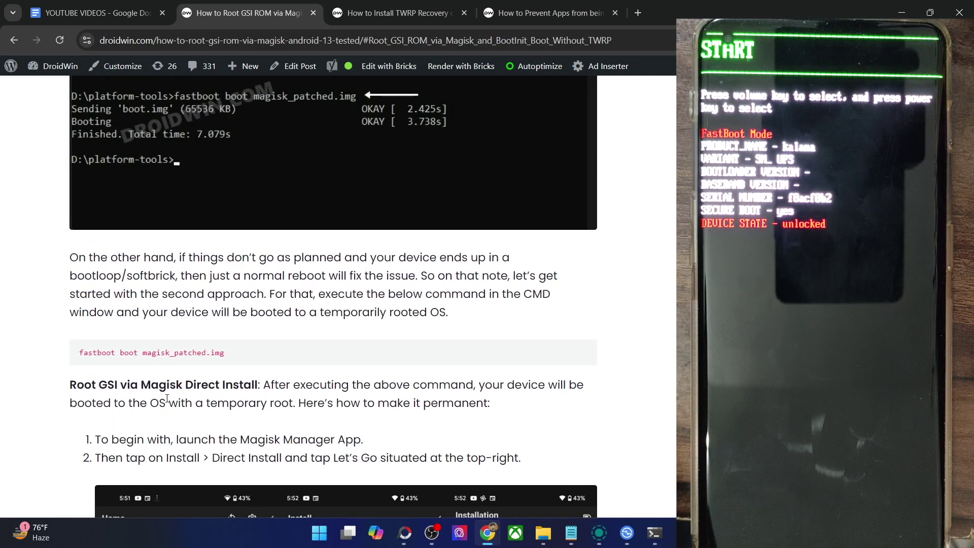
double_click(130, 355)
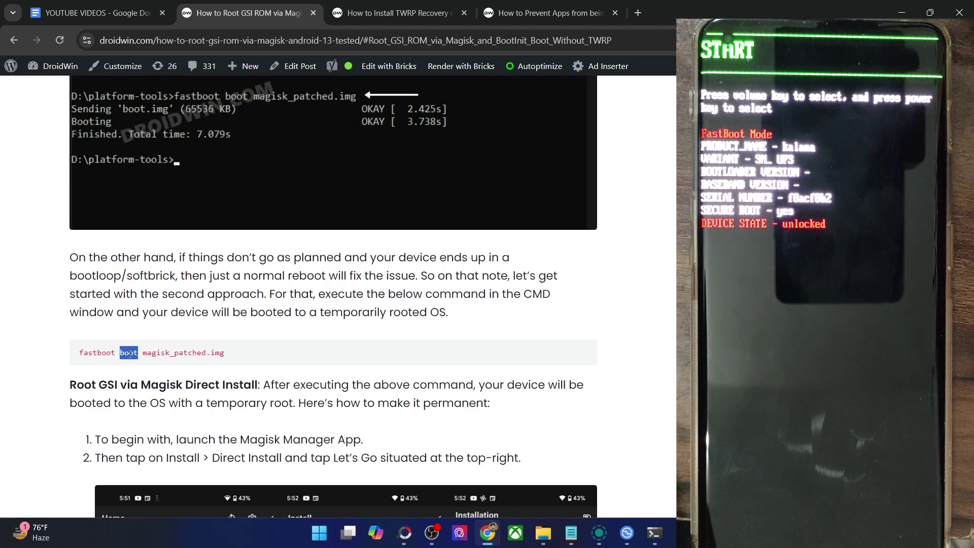
scroll(130, 355, down, 1)
scroll(130, 354, down, 5)
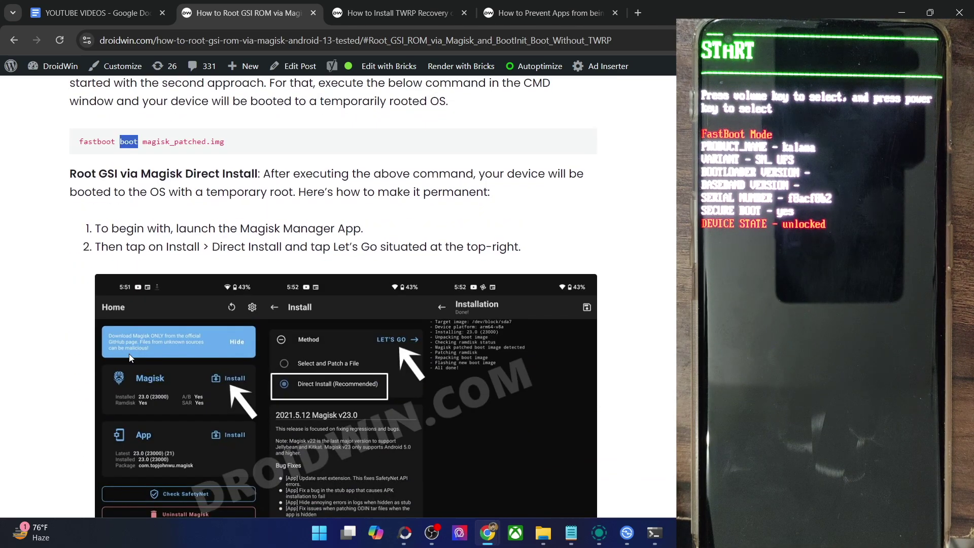
scroll(300, 314, down, 6)
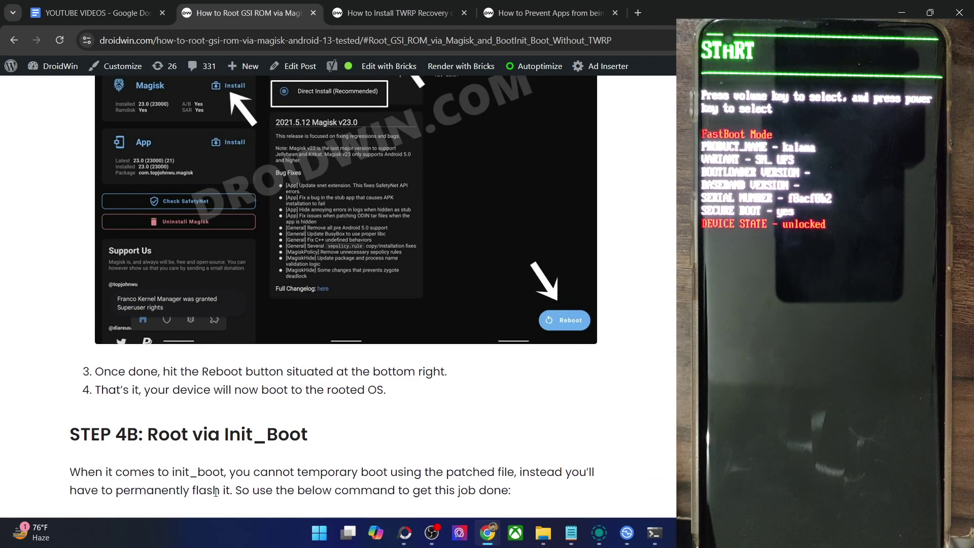
scroll(227, 437, down, 4)
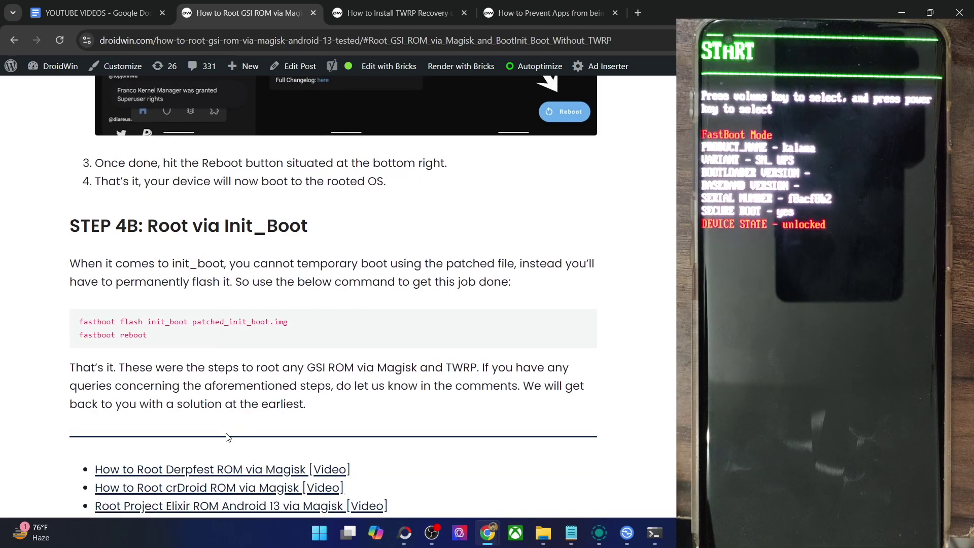
double_click(161, 322)
scroll(162, 323, up, 11)
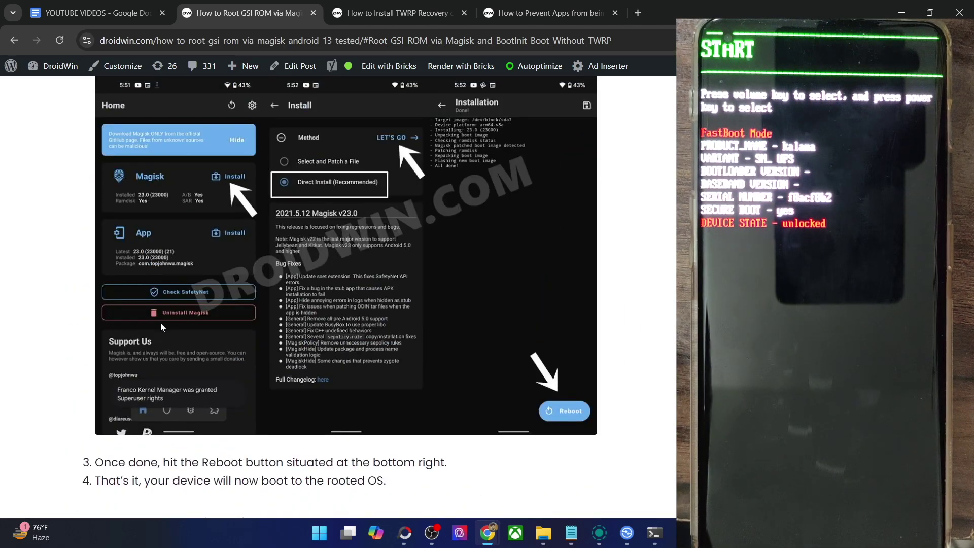
scroll(175, 303, down, 9)
scroll(175, 302, up, 14)
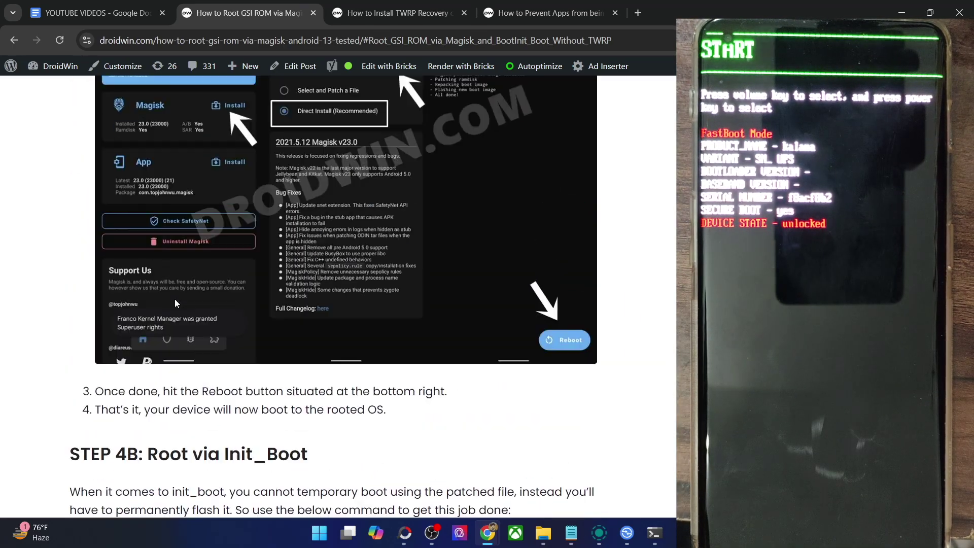
scroll(175, 303, down, 3)
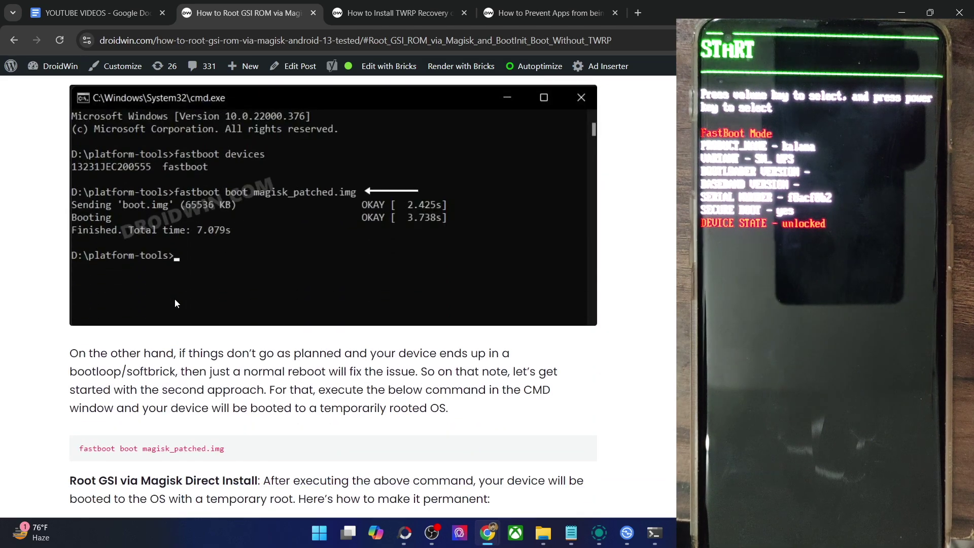
- Replace the note in Notepad with the command fastboot flash boot patched_boot.img and select the whole line
click(571, 533)
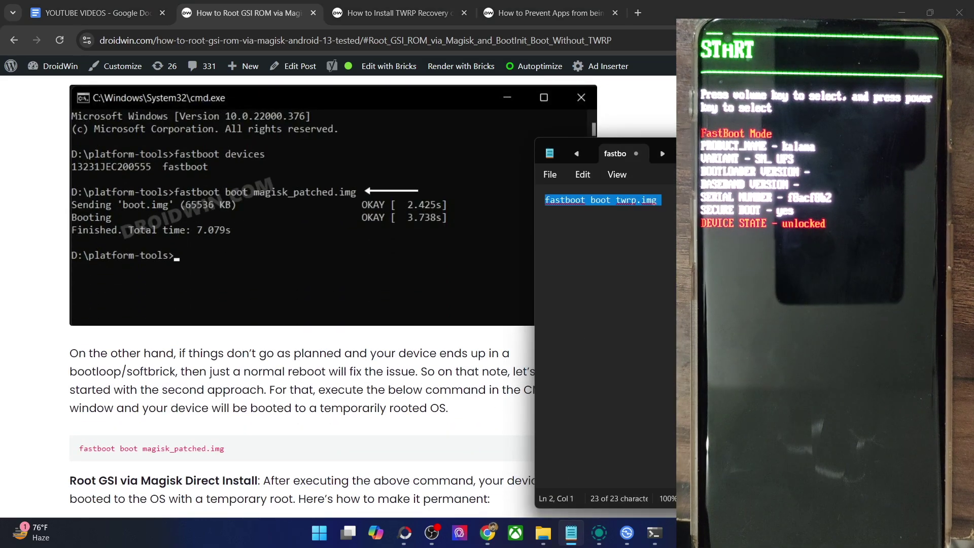
text(fastboot flash poa)
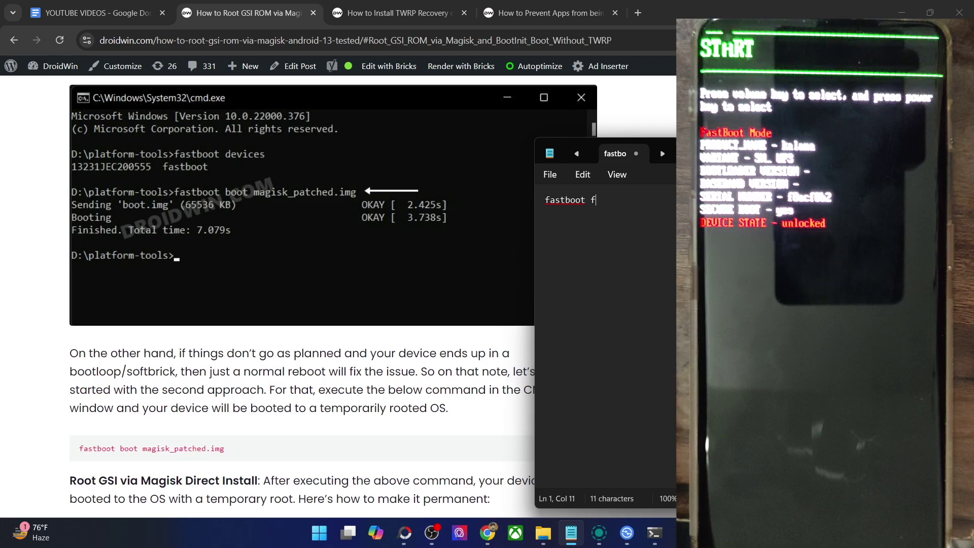
key(BackSpace)
key(BackSpace)
text(atched_boot.img)
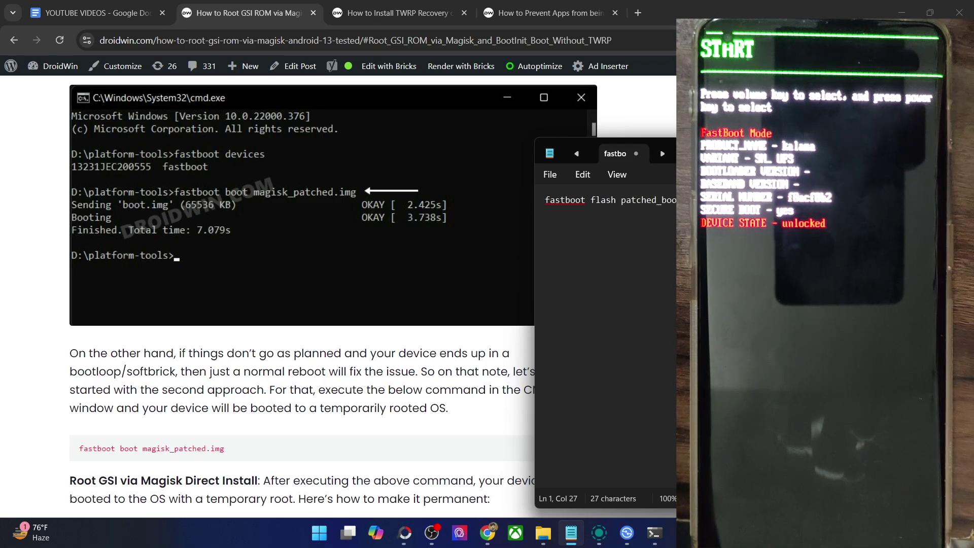
click(621, 201)
text(boot)
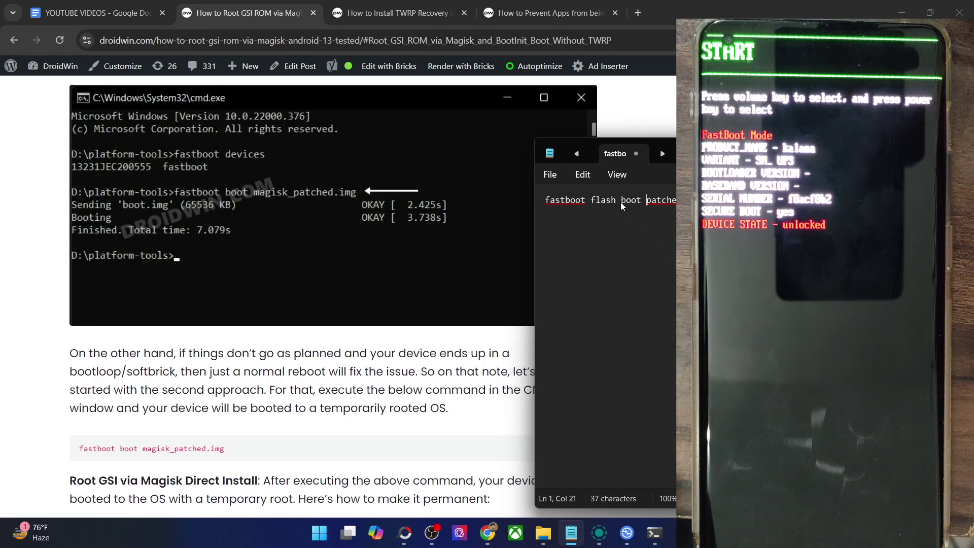
triple_click(625, 201)
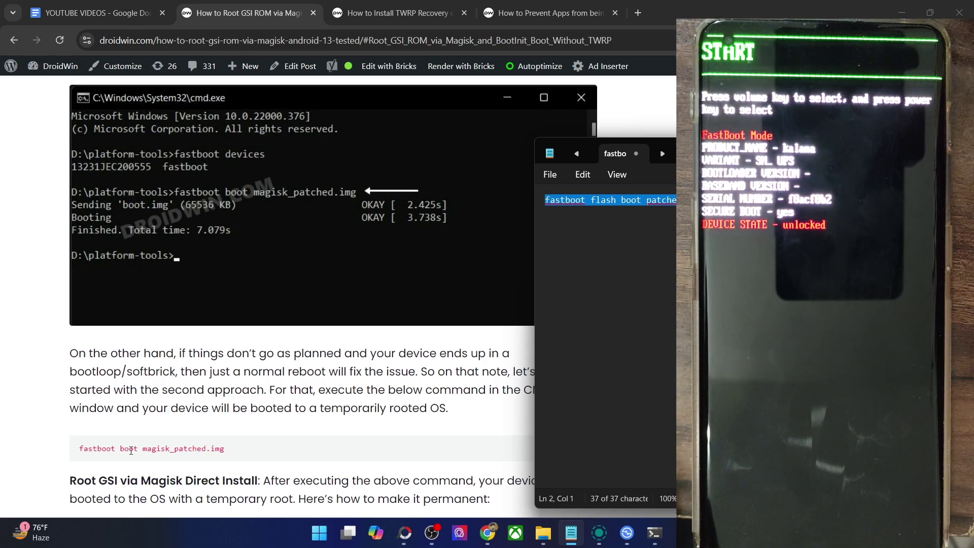
- Review the guide's Magisk Direct Install instructions and Step 4B's requirement for flashing the patched init_boot file
scroll(131, 451, down, 2)
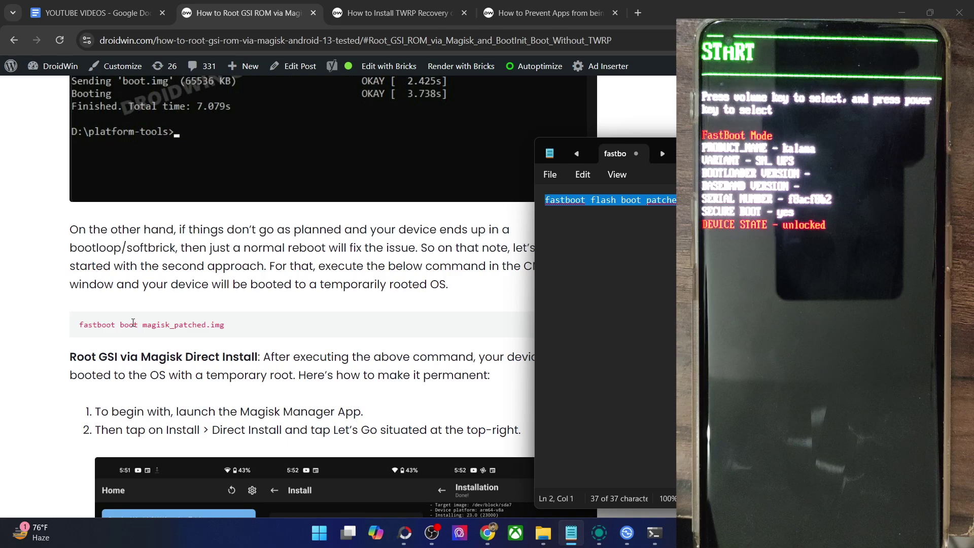
scroll(133, 323, down, 3)
click(216, 376)
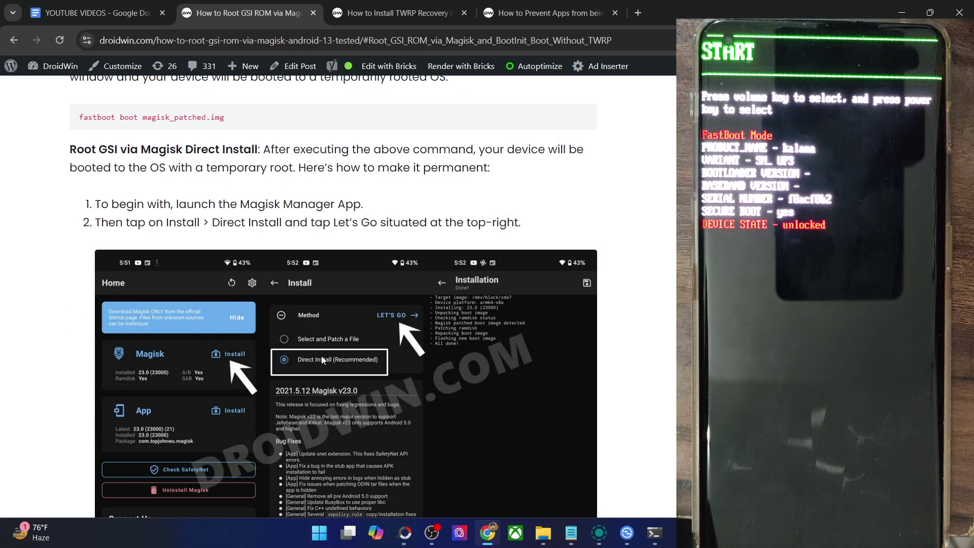
scroll(321, 355, down, 2)
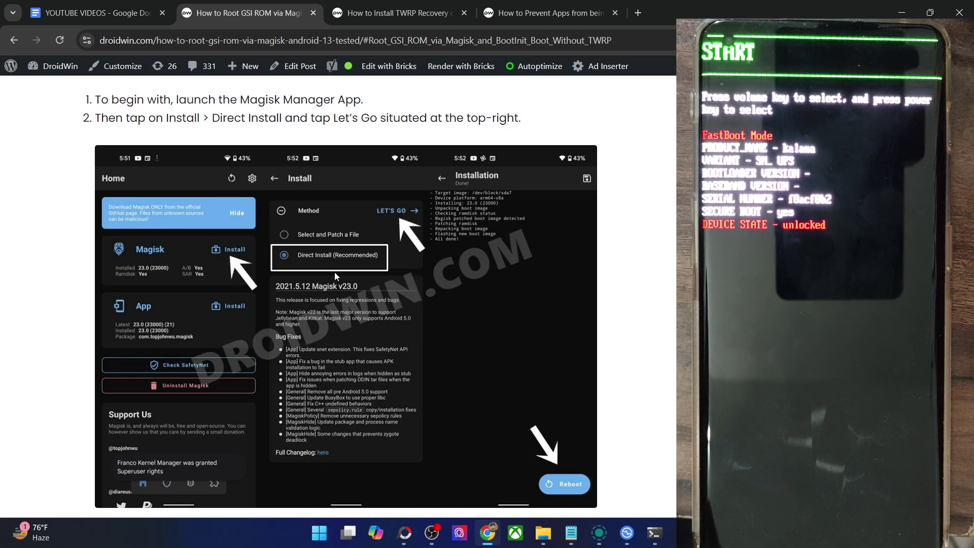
scroll(334, 272, up, 4)
scroll(334, 272, down, 12)
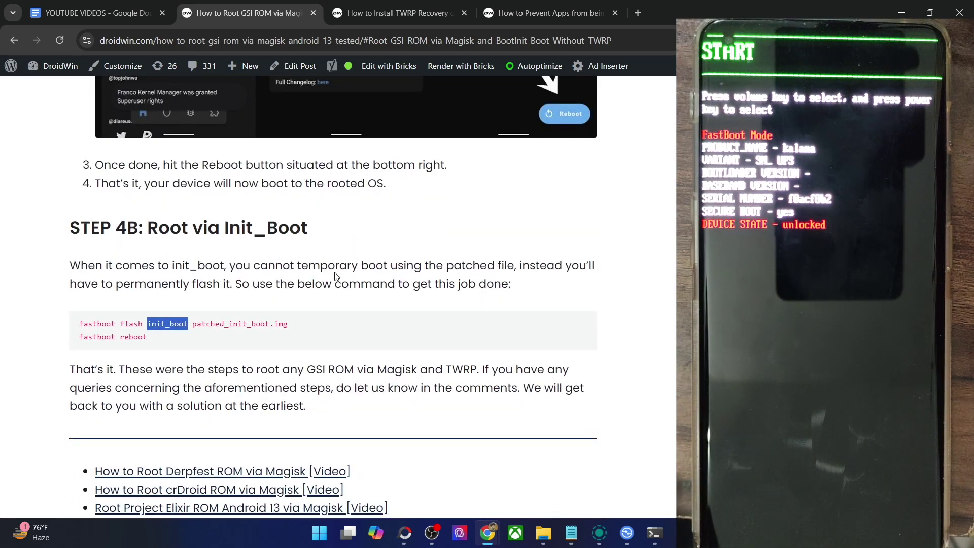
scroll(237, 226, up, 7)
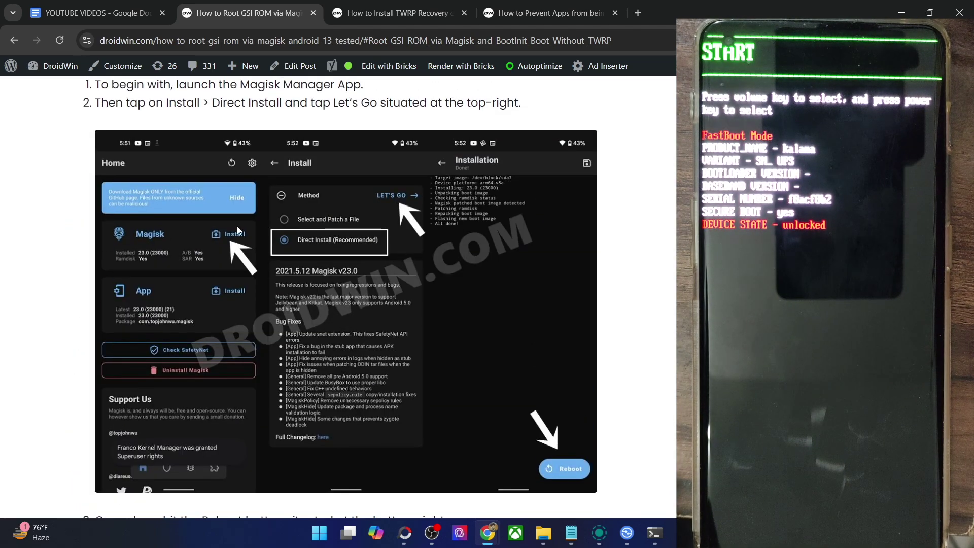
scroll(237, 226, down, 5)
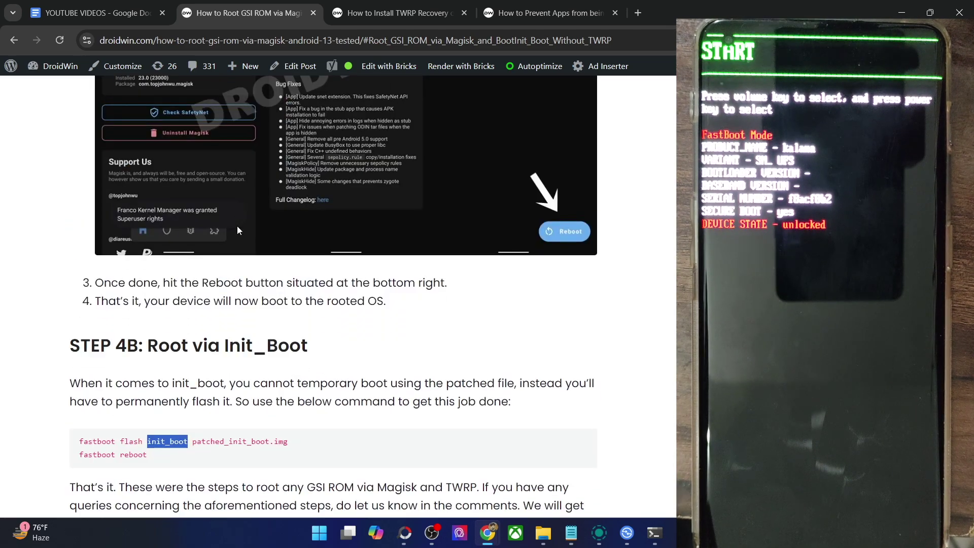
- Remove flash from the Notepad command and insert init_boot, making it fastboot boot init_boot patched_boot.img
click(571, 533)
double_click(595, 200)
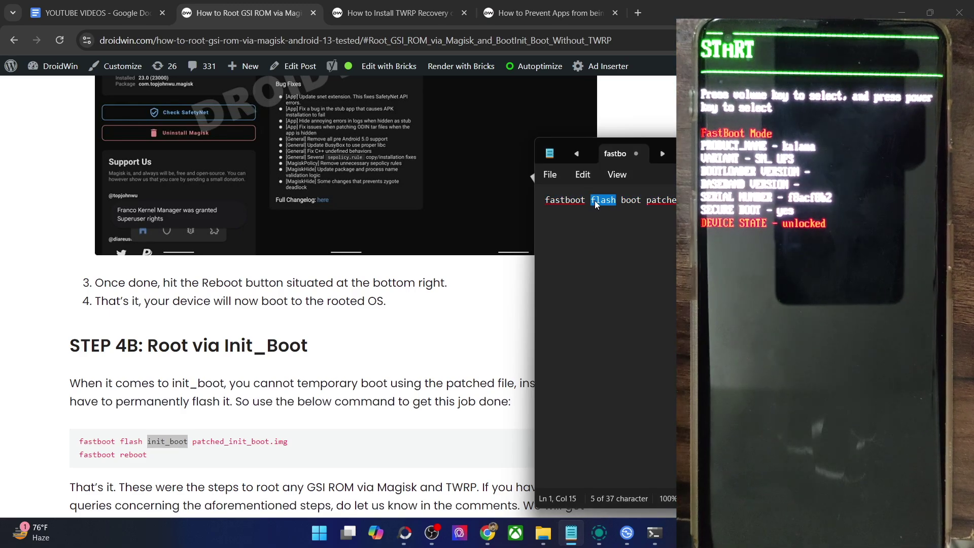
key(BackSpace)
key(BackSpace)
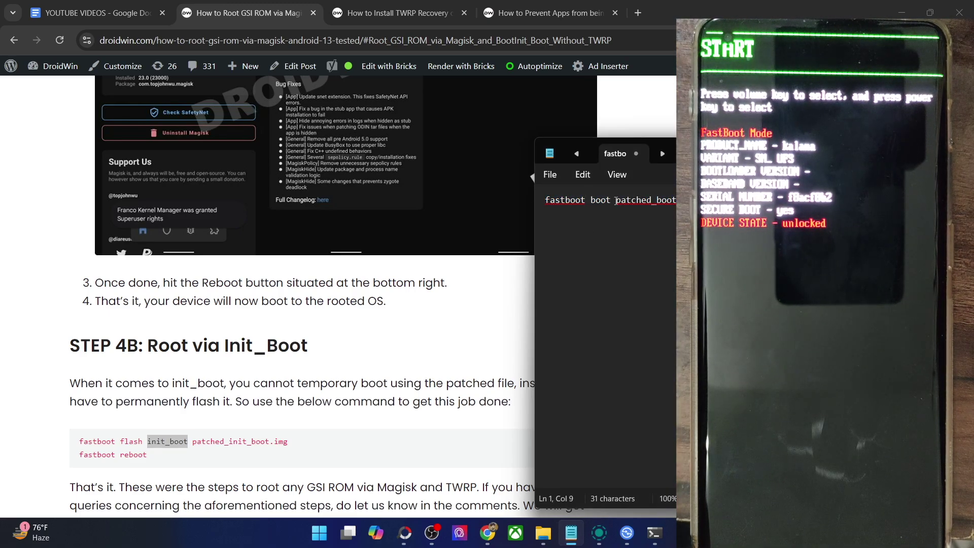
click(616, 200)
text(init_boot)
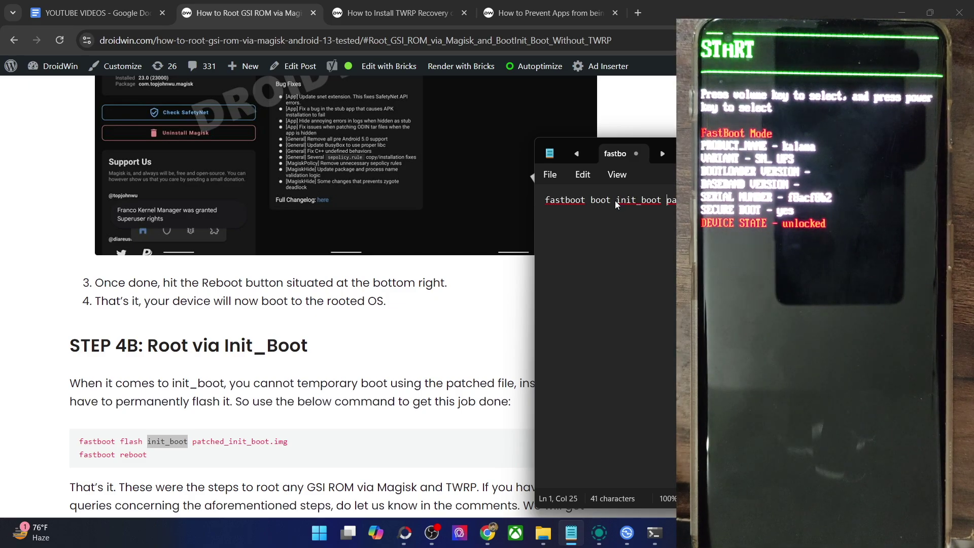
- Clear the whole command from the Notepad note and return to the rooting guide in Chrome
key(ctrl+a)
key(BackSpace)
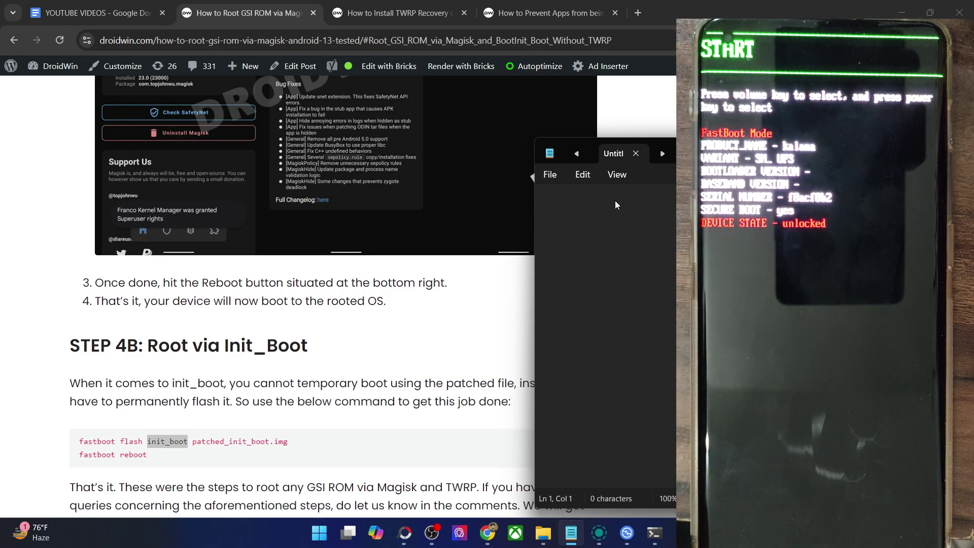
click(488, 533)
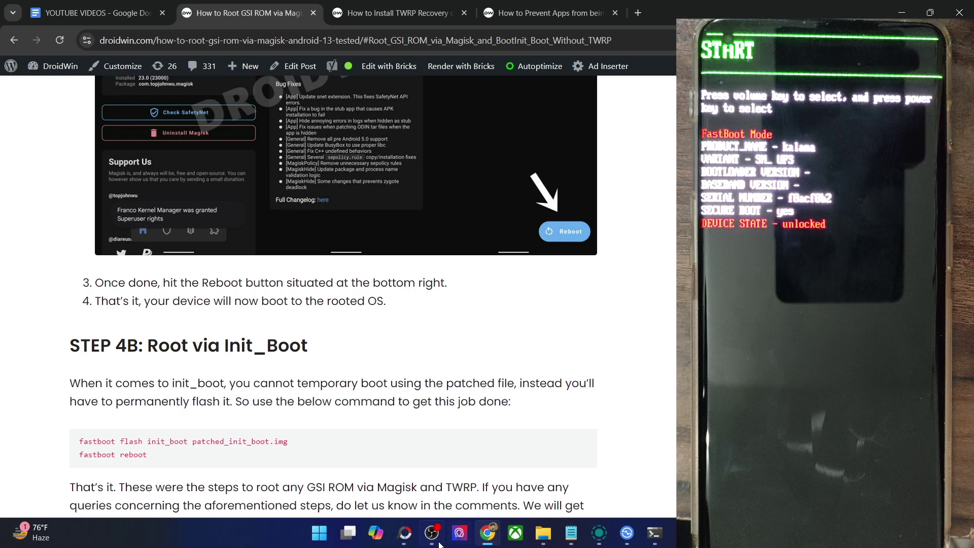
- In File Explorer, rename magisk_patched-27000_AQ3ZE.img in the platform-tools folder to mpib.img
click(544, 534)
click(211, 418)
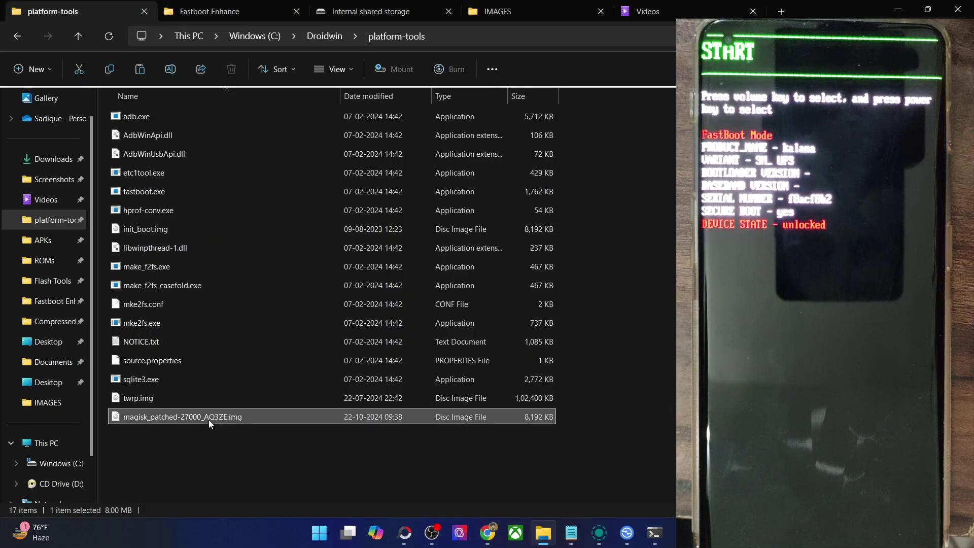
right_click(211, 418)
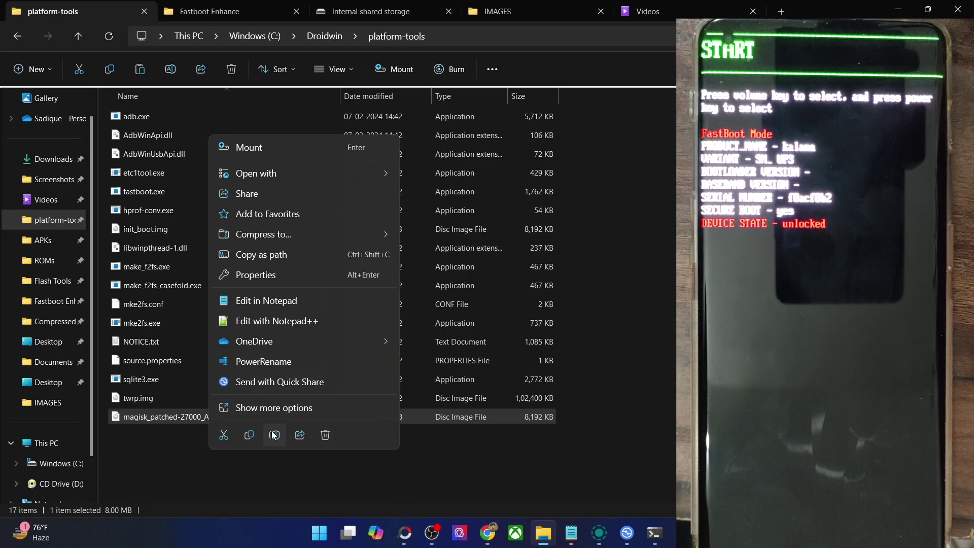
click(272, 435)
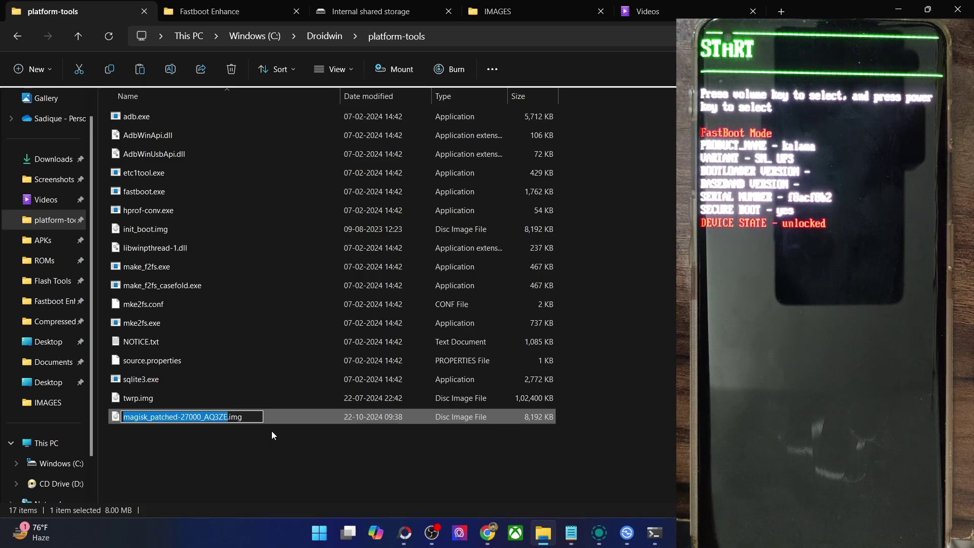
text(mpib)
key(Return)
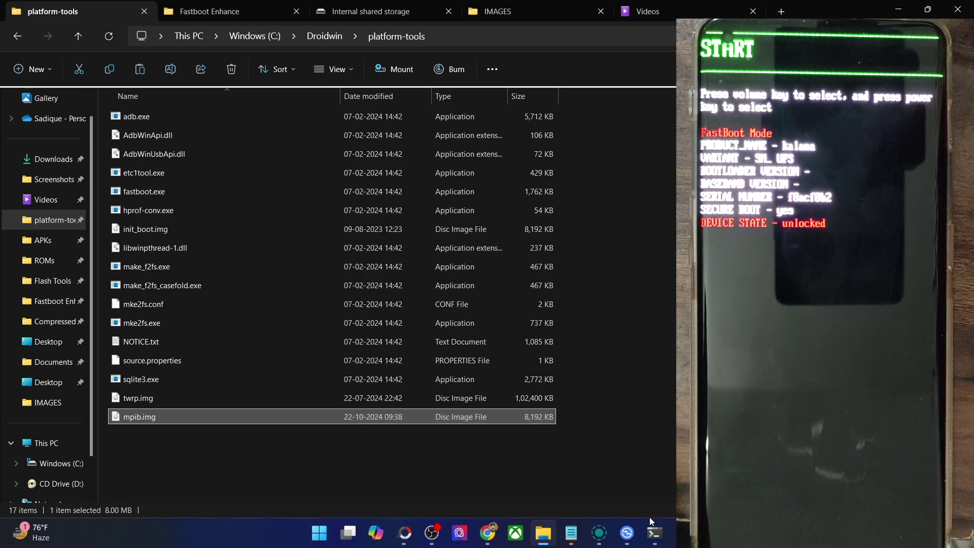
- In the Command Prompt window, flash the patched image by running fastboot flash init_boot mpib.img
mouse_move(655, 532)
click(651, 471)
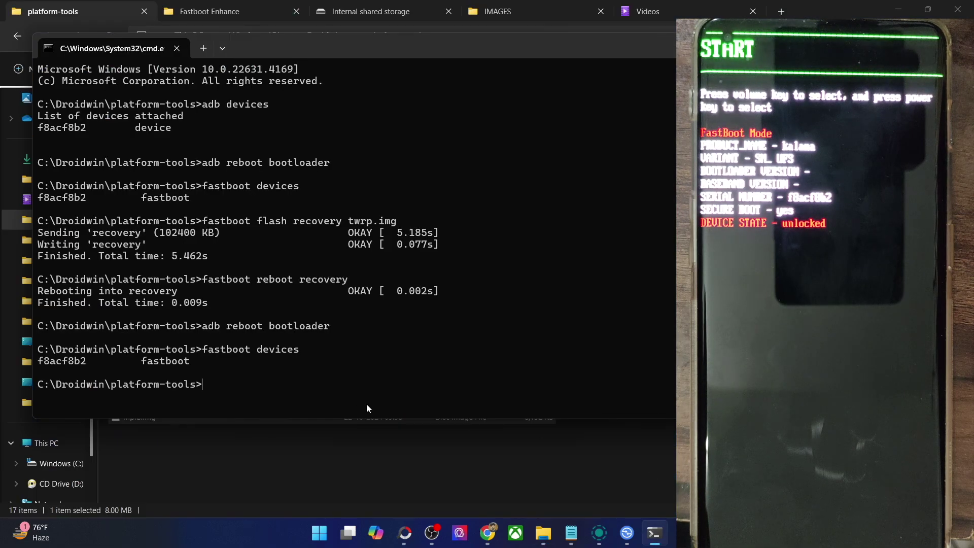
text(fastboo)
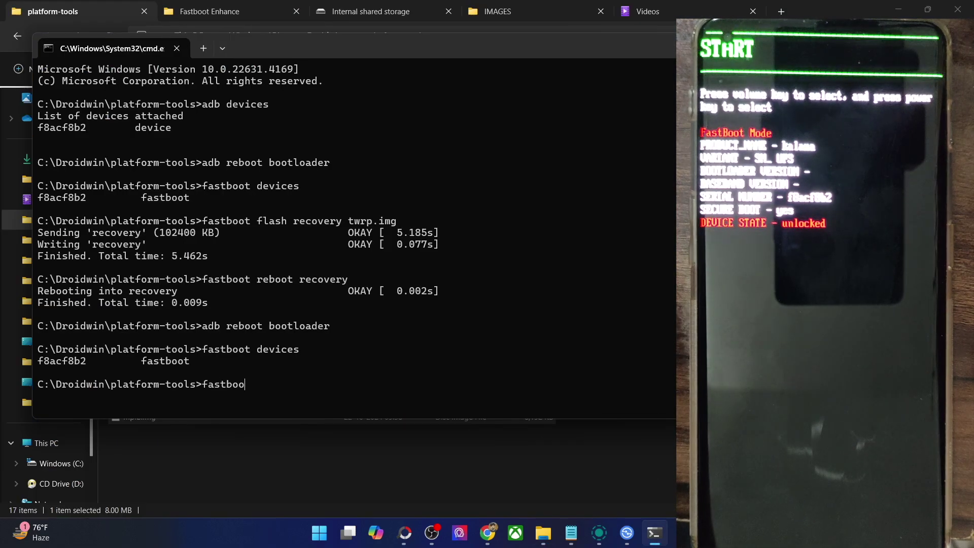
text(t flash init_boot )
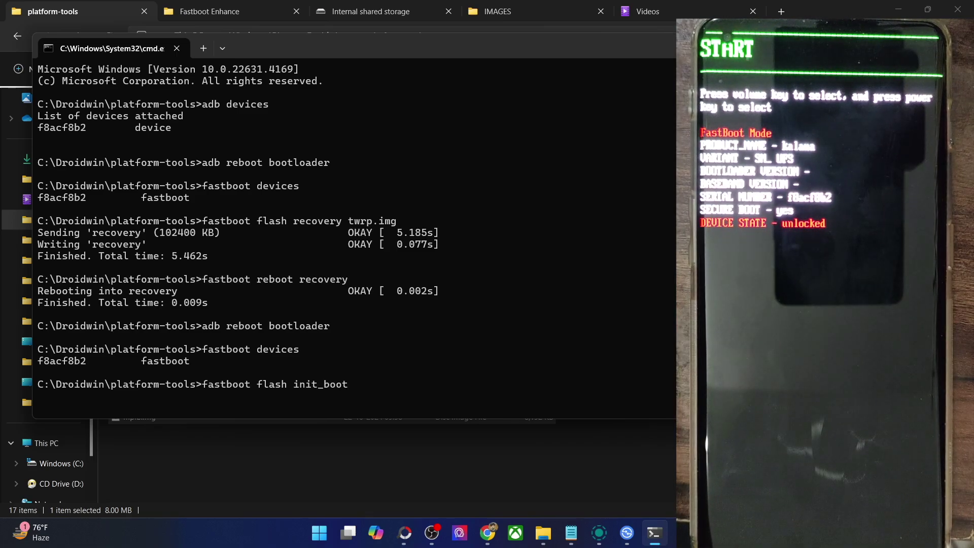
text(mp)
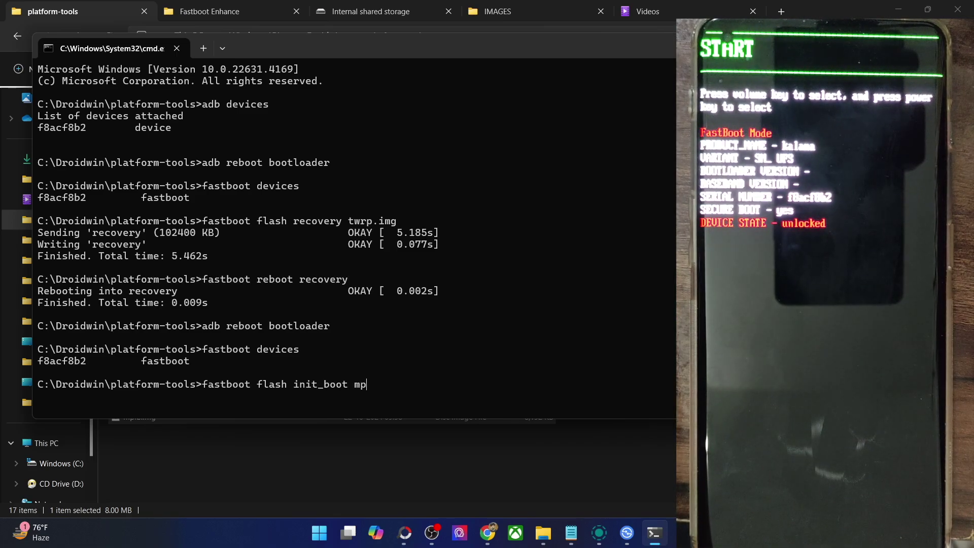
text(ib.img)
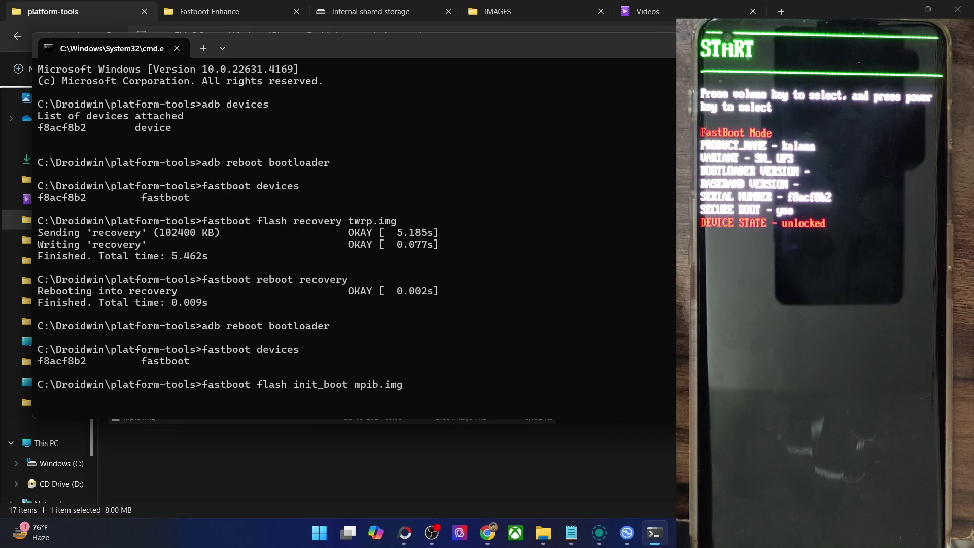
key(Return)
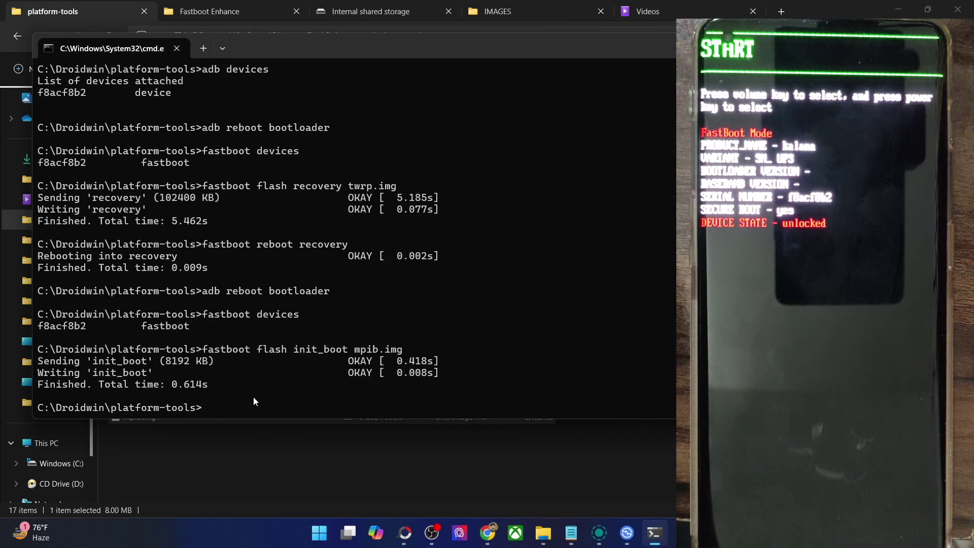
- Reboot the phone out of fastboot mode by running fastboot reboot
text(fastboot)
key(BackSpace)
key(BackSpace)
text(ot reboot)
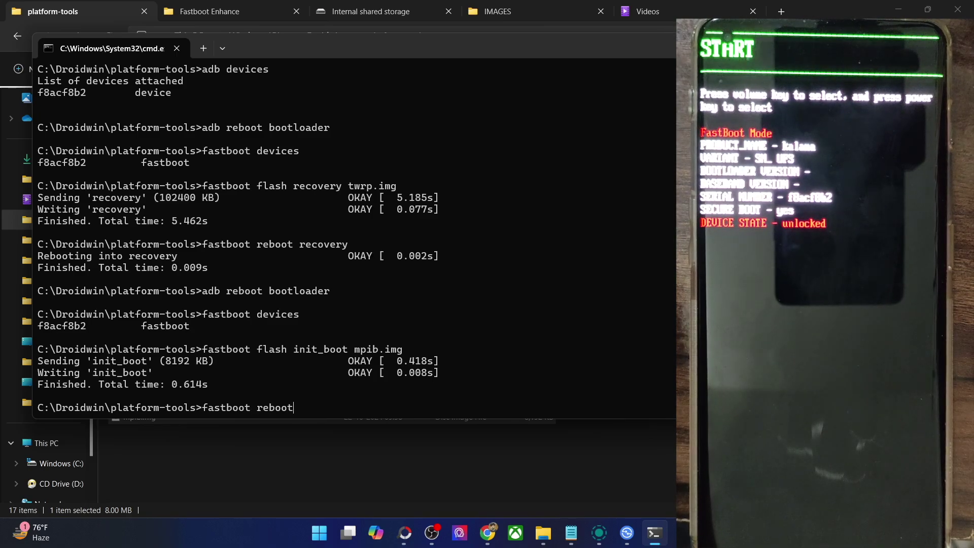
key(Return)
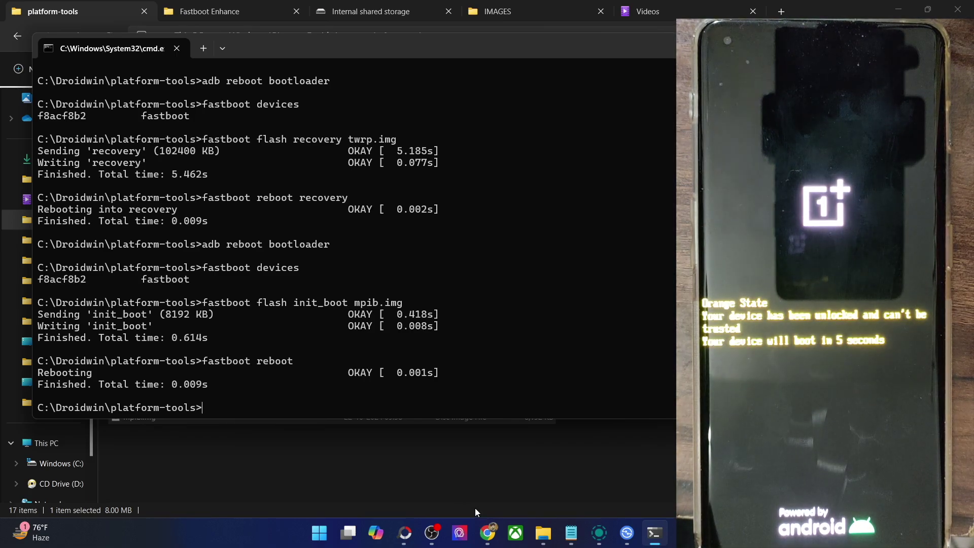
- In Chrome, review the guide's fastboot boot command, Direct Install instructions and Step 4B's init_boot flashing command, and return to the Table of Contents
mouse_move(487, 530)
click(545, 486)
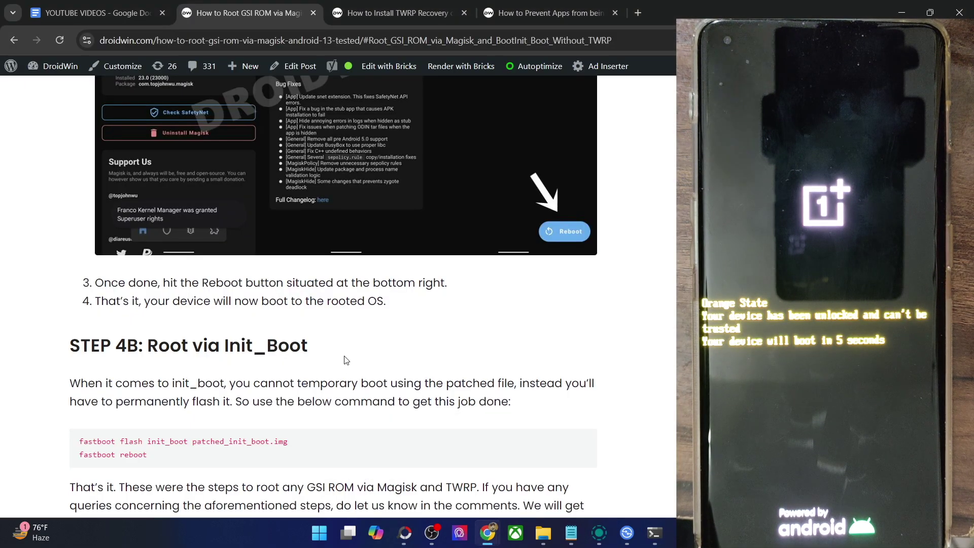
scroll(345, 361, up, 10)
scroll(344, 360, up, 3)
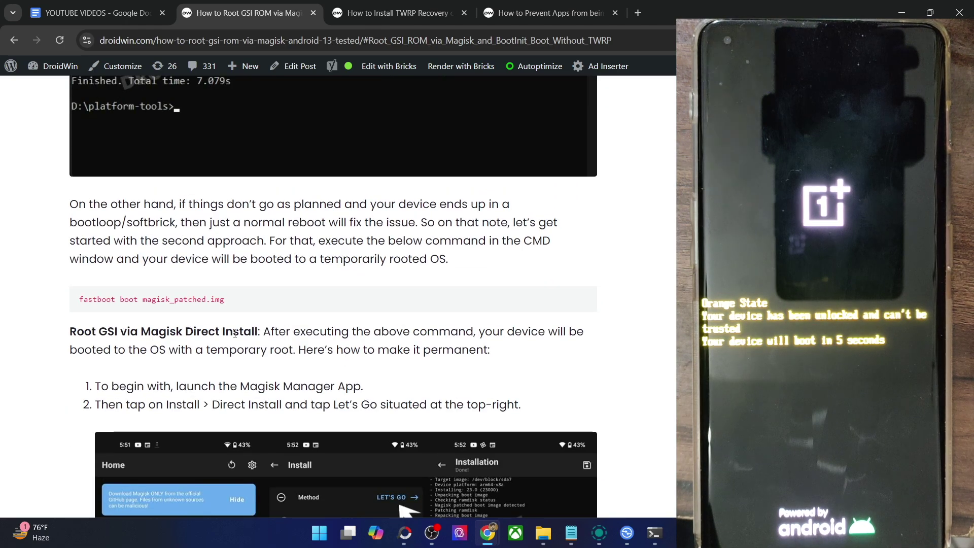
scroll(161, 339, up, 2)
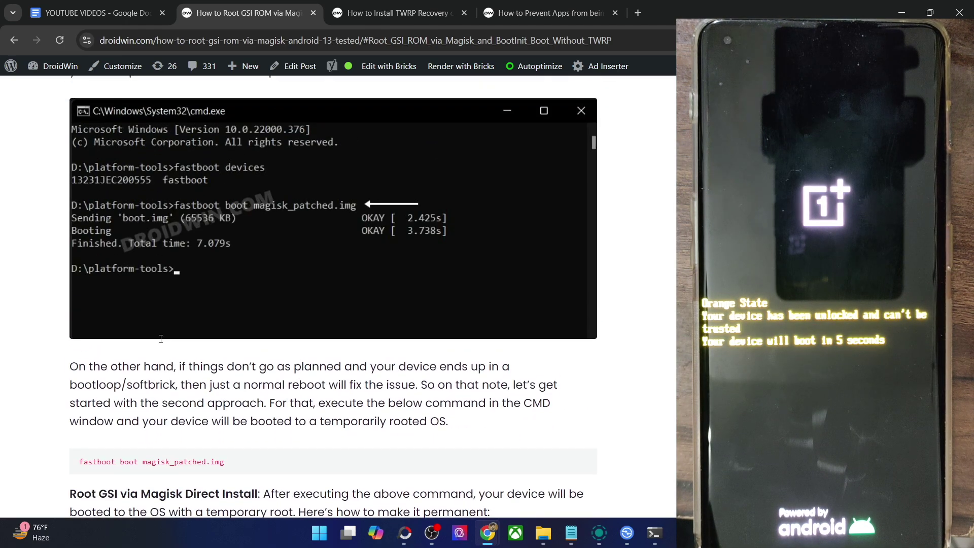
scroll(161, 339, down, 2)
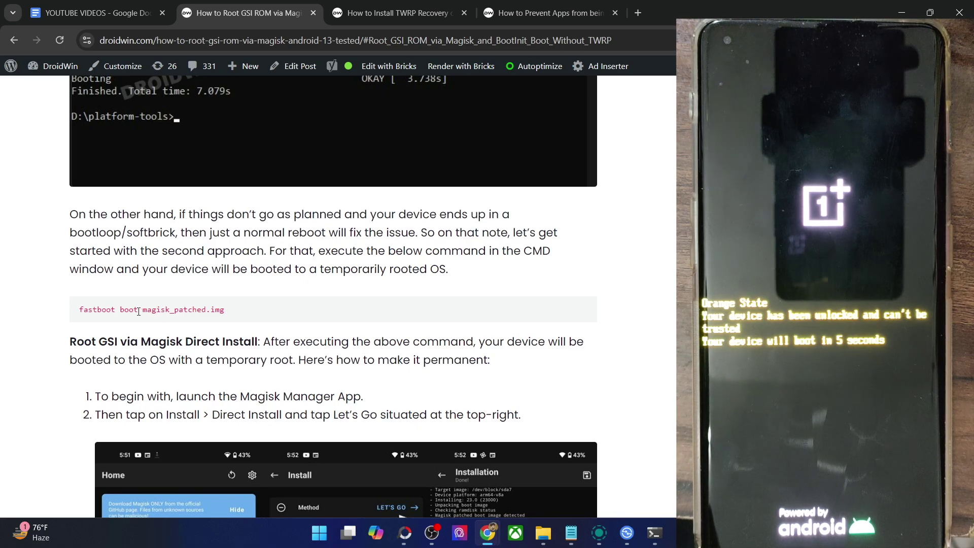
scroll(138, 311, down, 11)
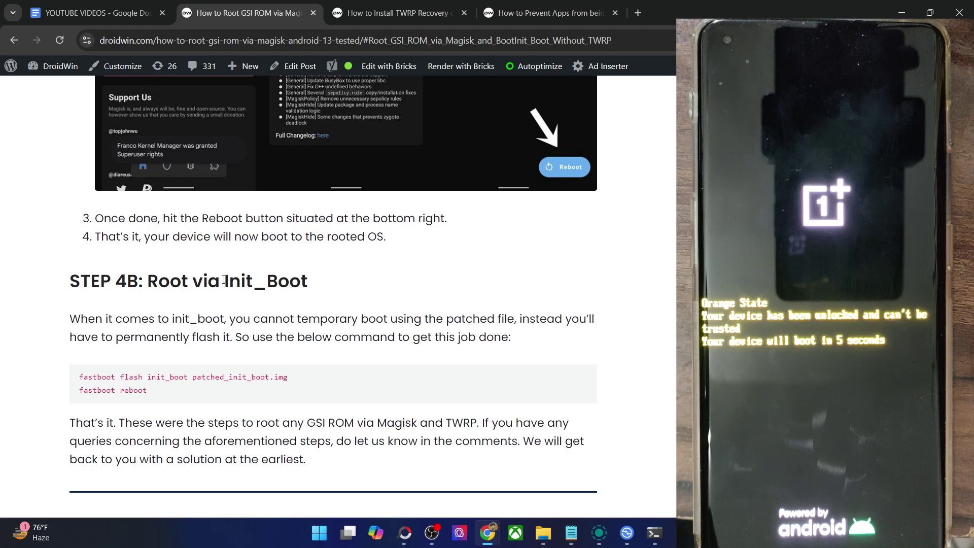
scroll(224, 281, up, 13)
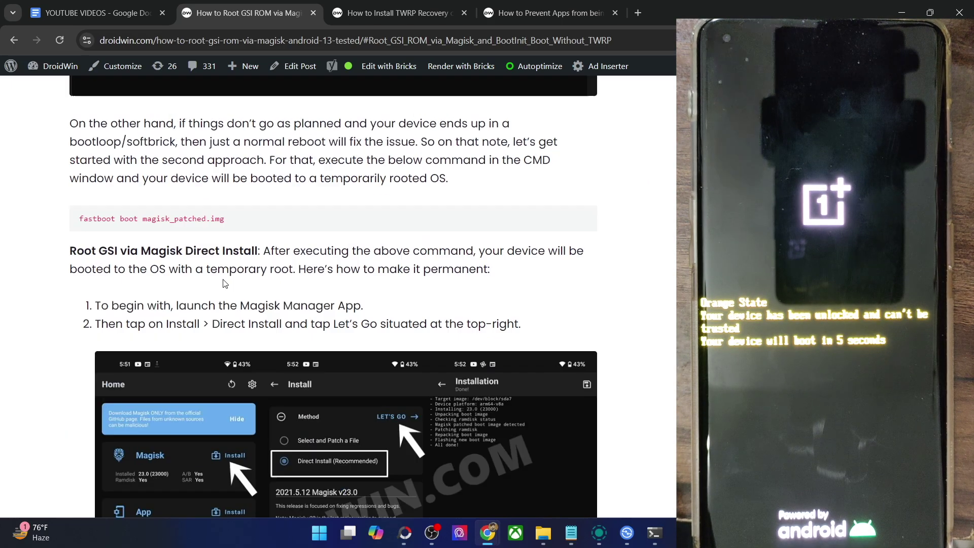
scroll(223, 283, down, 6)
scroll(223, 283, down, 6)
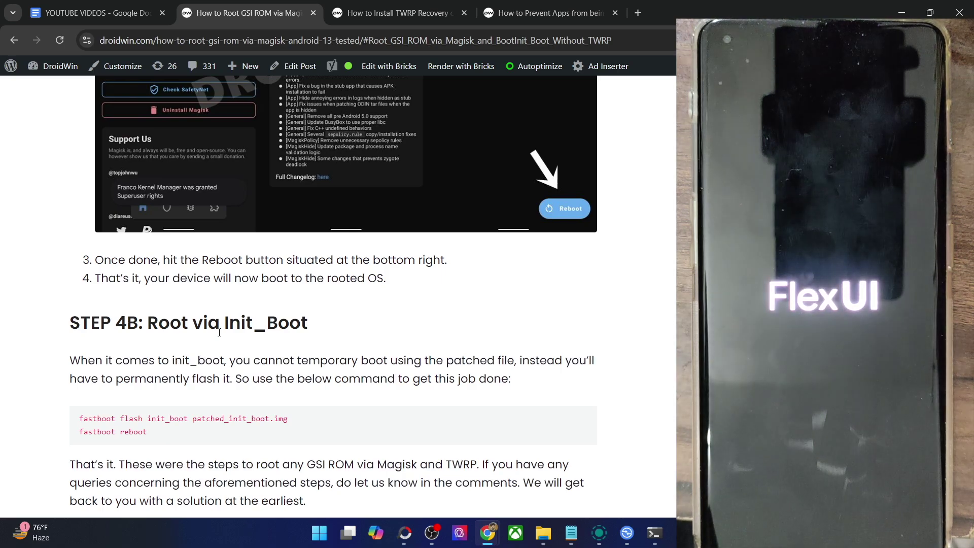
double_click(157, 423)
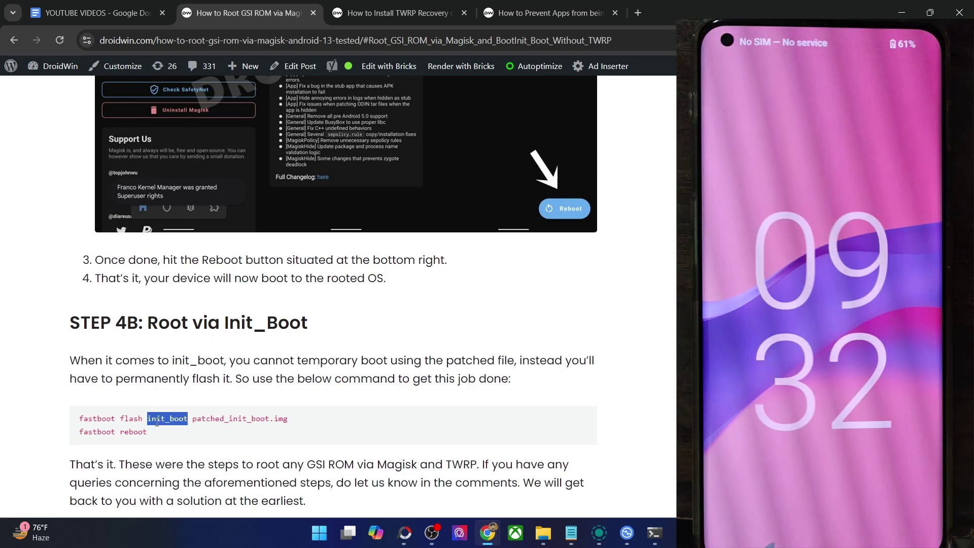
click(172, 451)
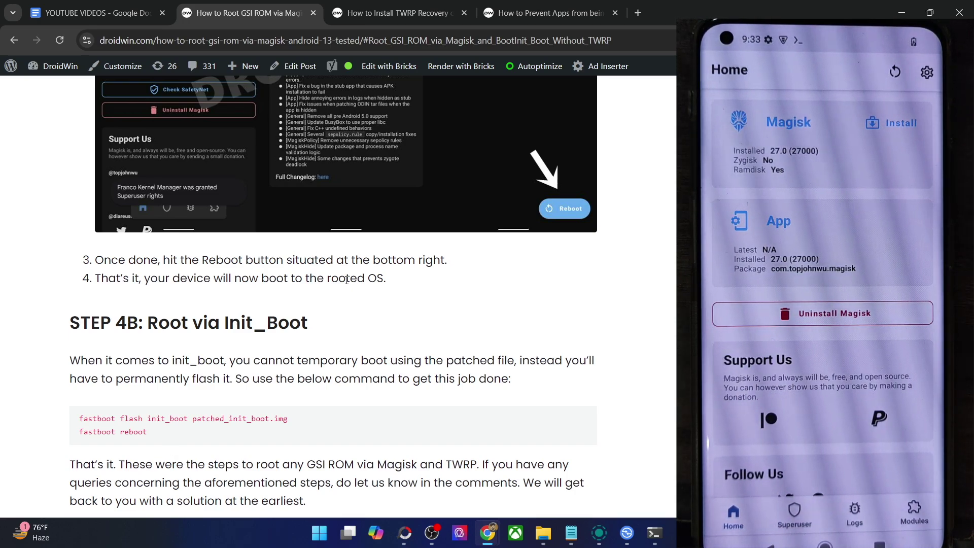
scroll(347, 280, up, 15)
scroll(348, 284, down, 20)
scroll(346, 283, up, 20)
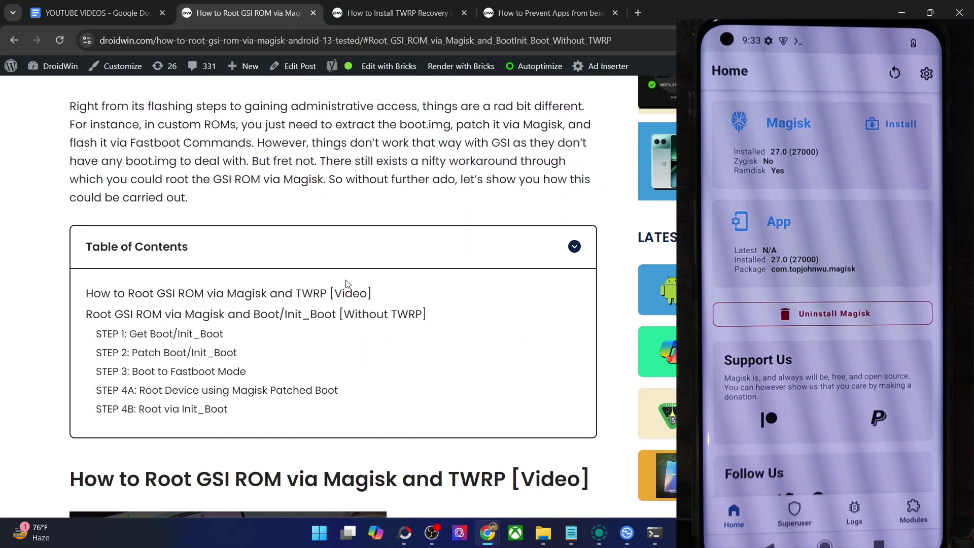